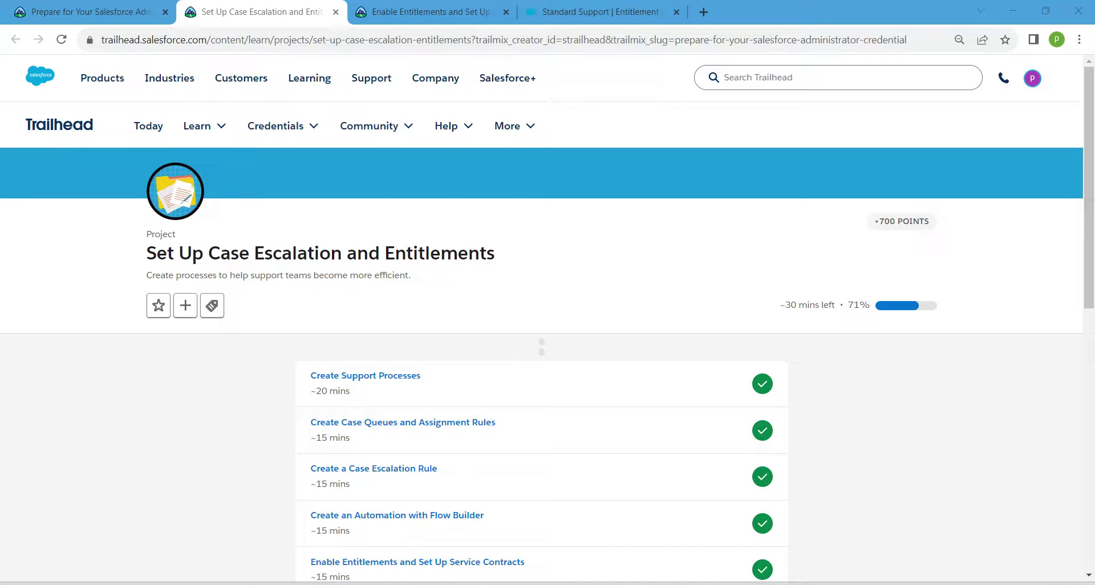
Step: Open the Create an Entitlement Process unit from the Set Up Case Escalation and Entitlements project
left_click_drag(1090, 188, 1089, 189)
scroll(542, 343, "down", 3)
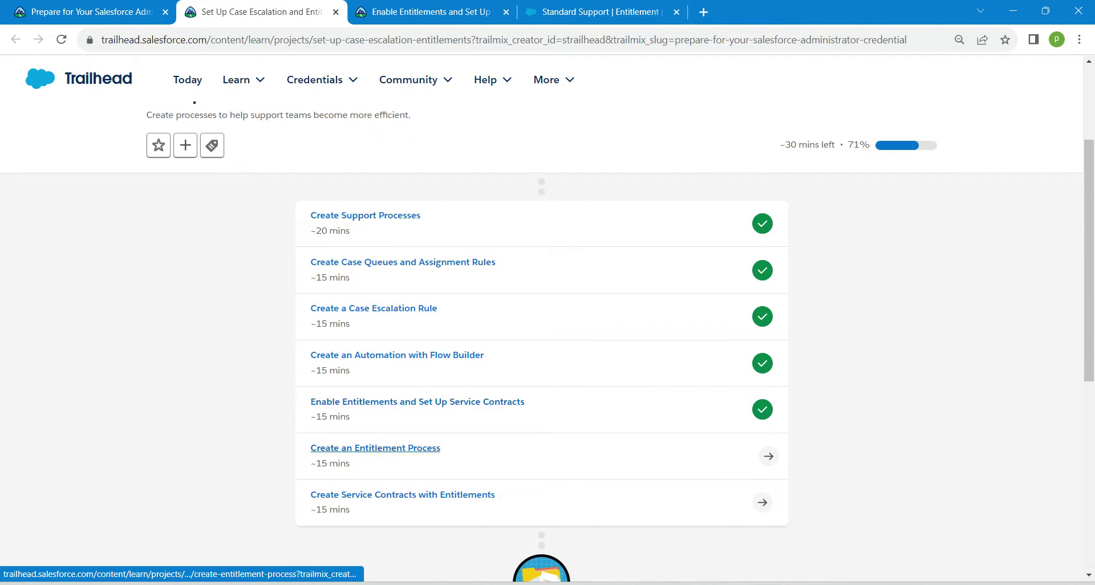
left_click(375, 449)
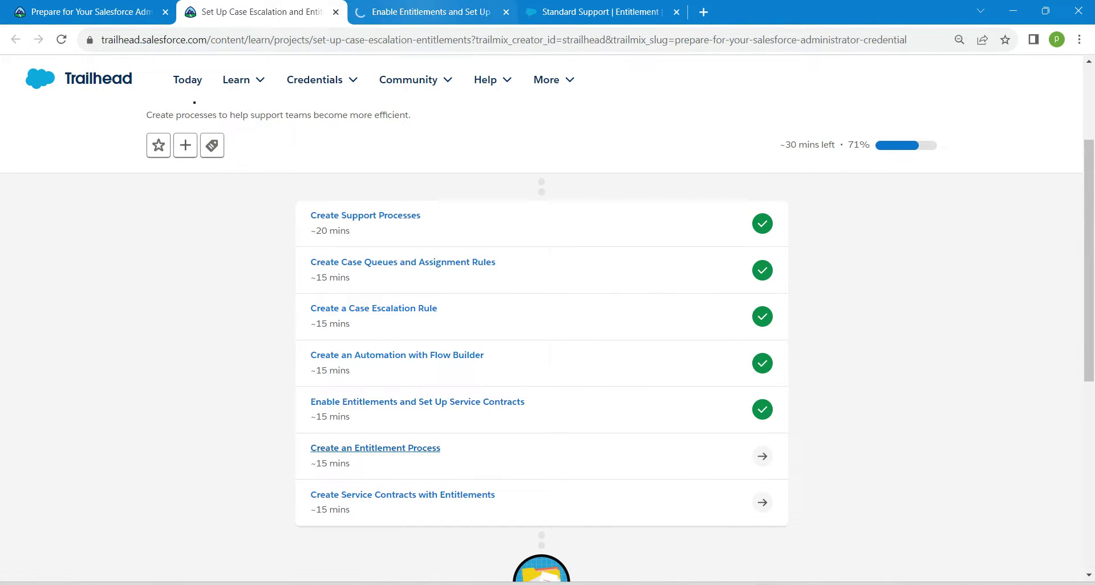
left_click(429, 12)
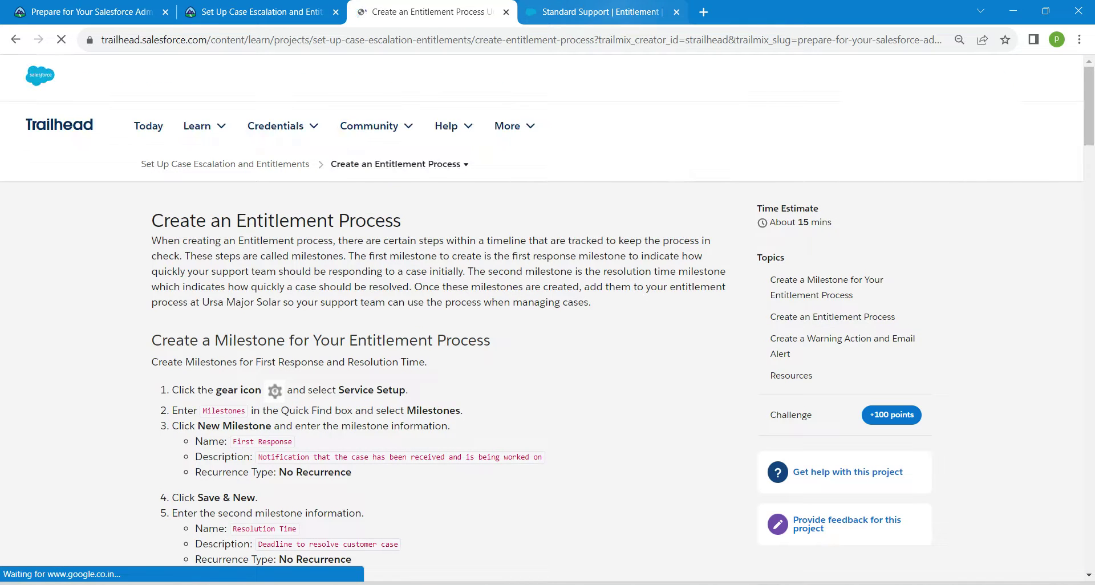
Step: Switch to the Salesforce org, open the Milestones page in Service Setup, and close the Standard Support entitlement page
key("ctrl+Tab")
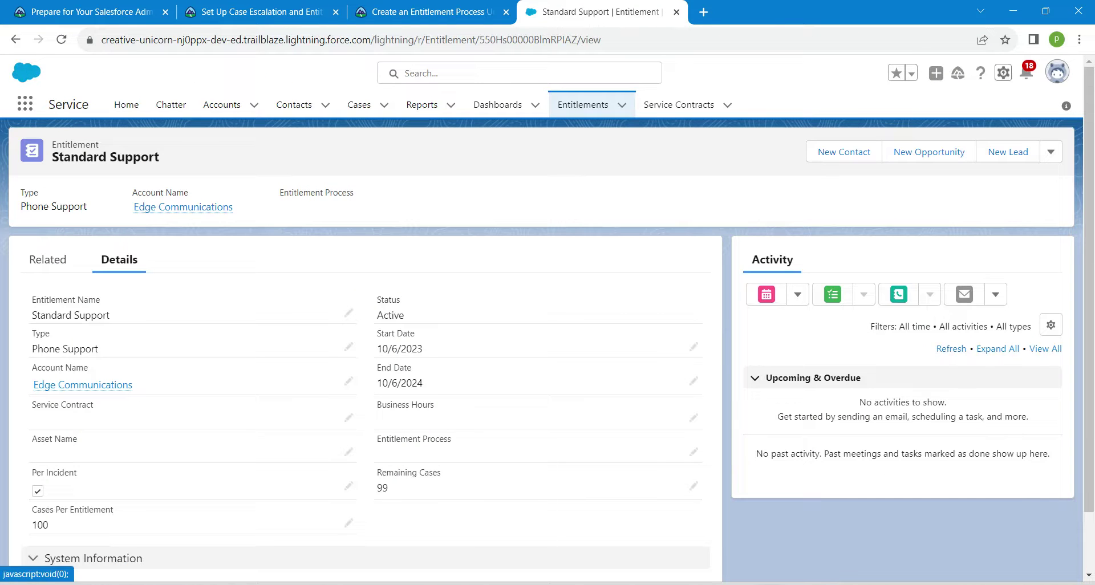
left_click(1004, 72)
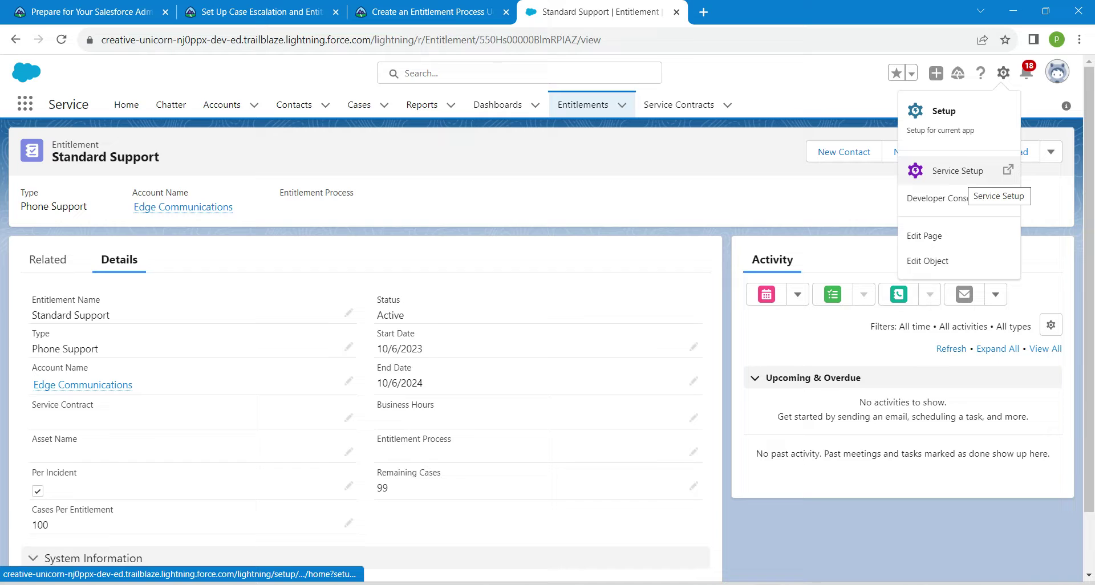
left_click(958, 171)
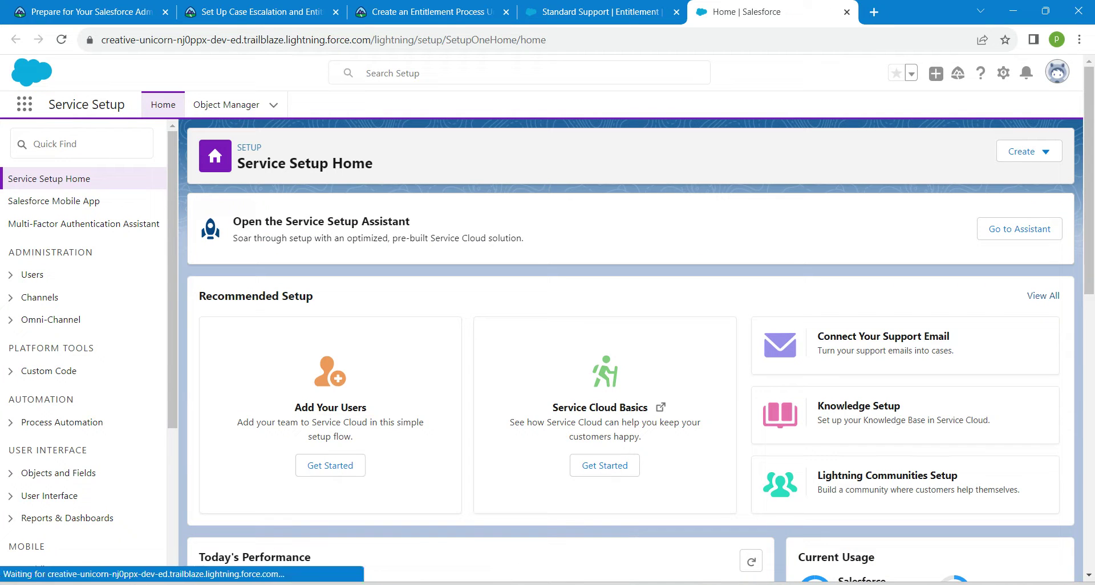
left_click(82, 143)
type("miles")
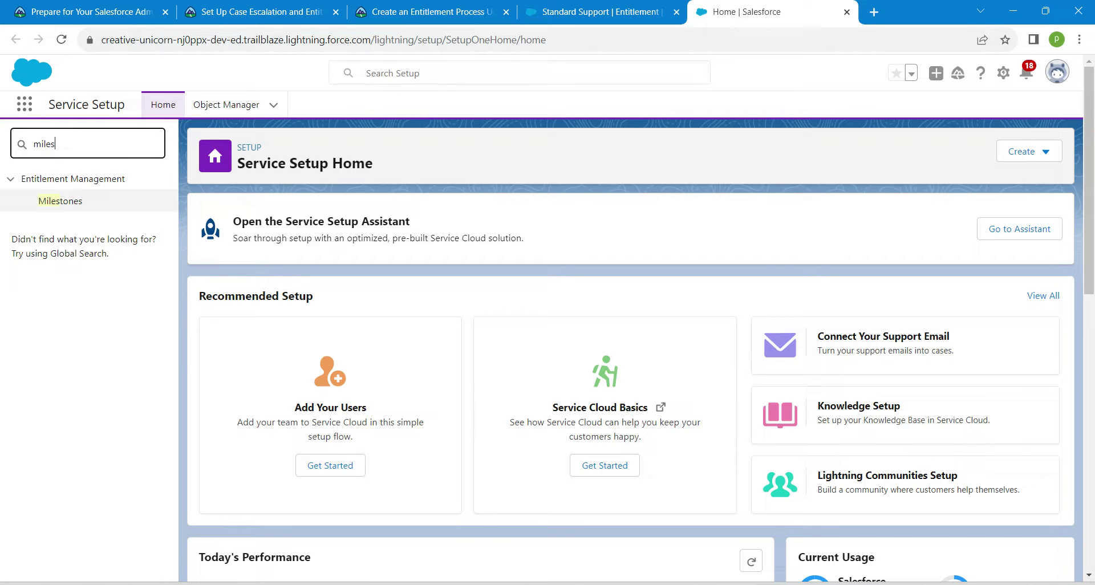
left_click(60, 201)
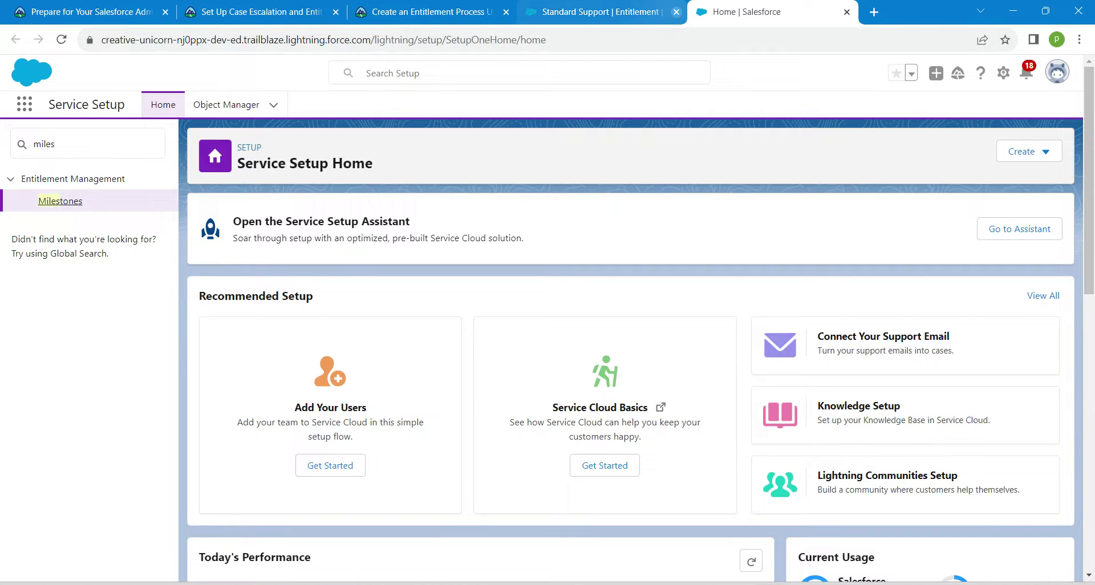
left_click(677, 11)
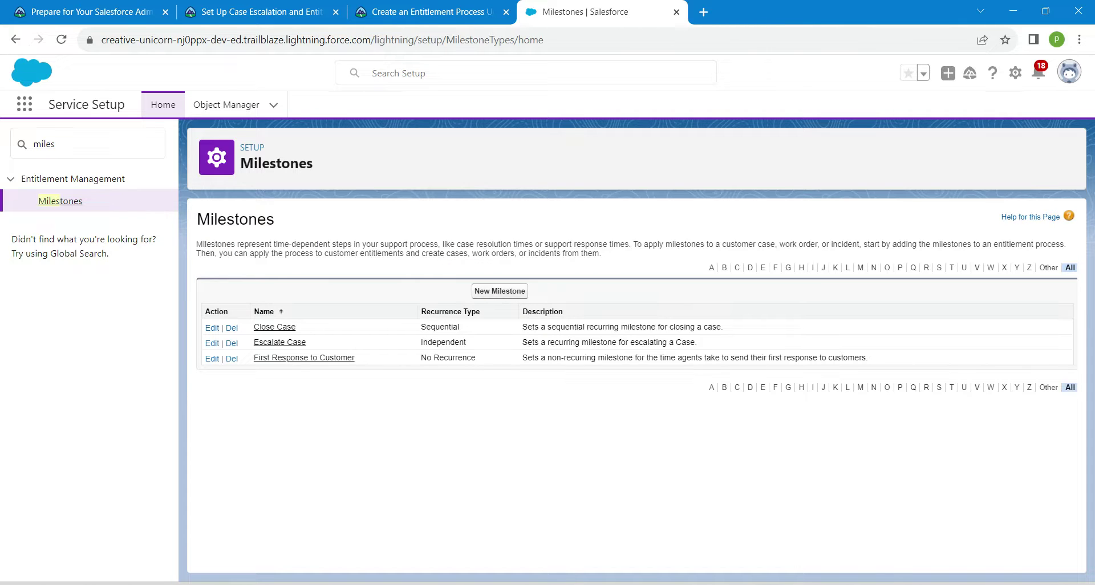
Step: Start a new milestone and name it First Response, copying the name from the Trailhead instructions
left_click(500, 290)
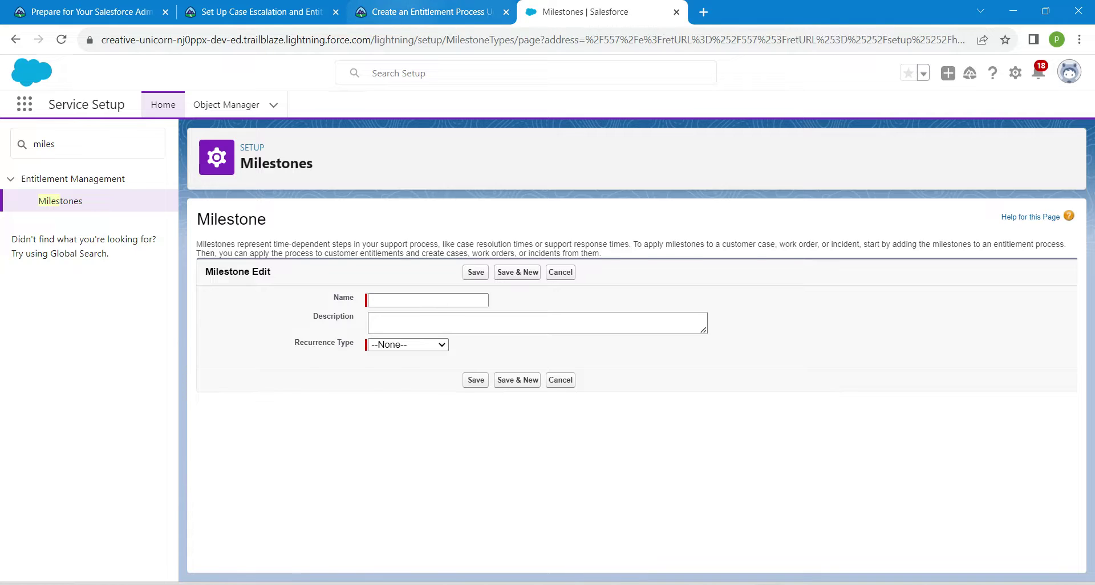
left_click(425, 11)
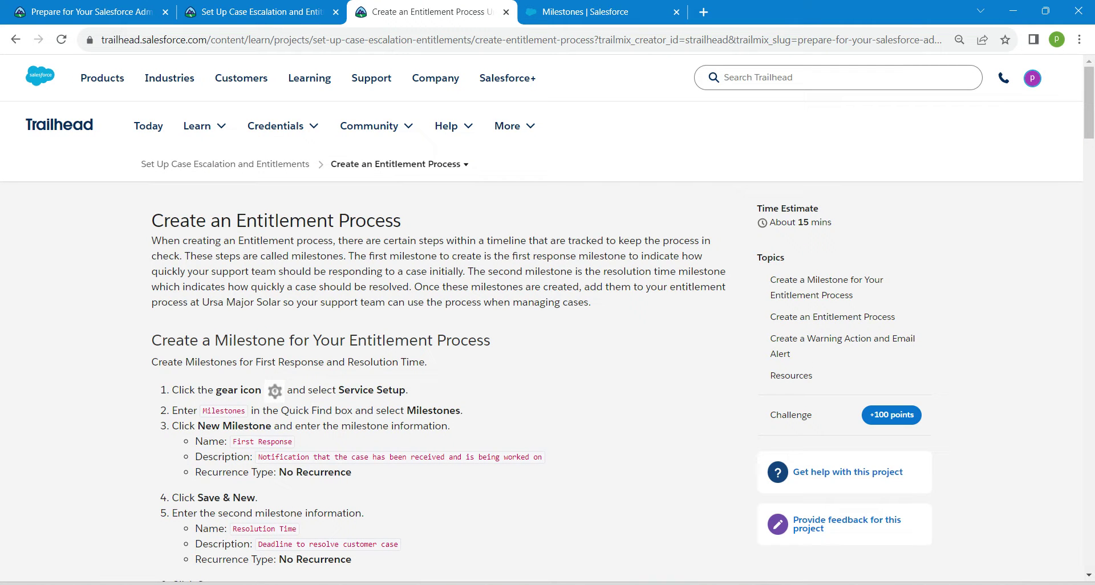
left_click_drag(232, 441, 292, 442)
key("ctrl+c")
left_click(582, 12)
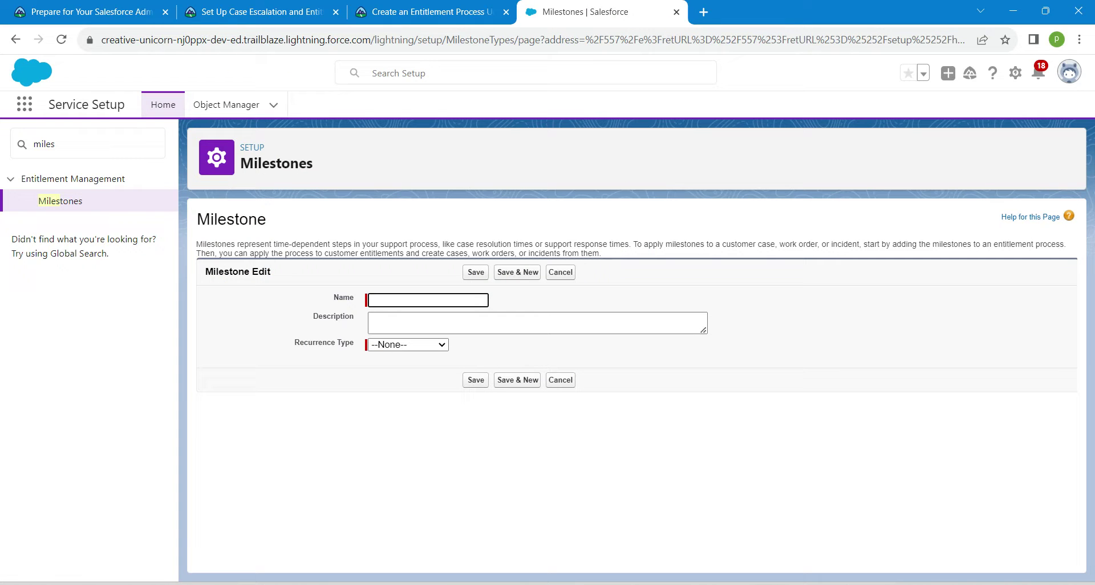
key("ctrl+v")
Step: Copy the Trailhead text "Notification that the case has been received and is being worked on" into the milestone's description
left_click(433, 323)
left_click(428, 12)
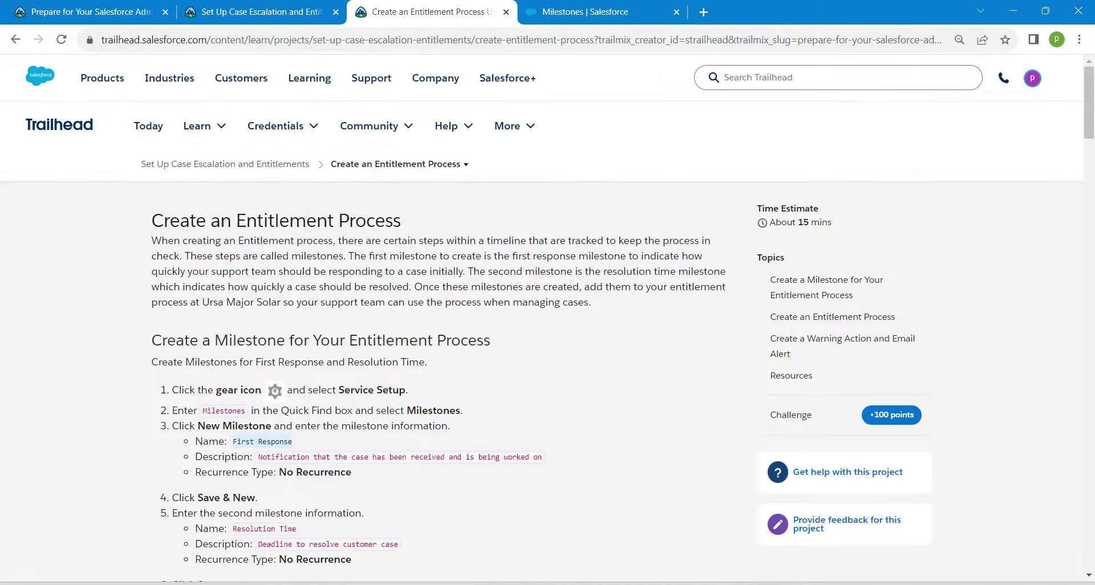
left_click_drag(258, 457, 542, 457)
key("ctrl+c")
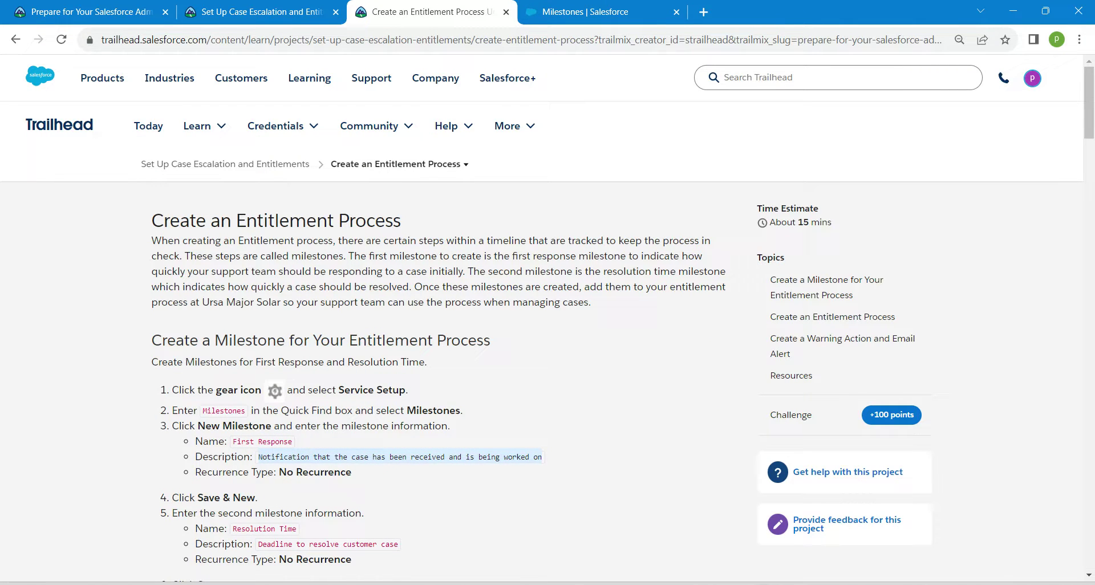
left_click(588, 12)
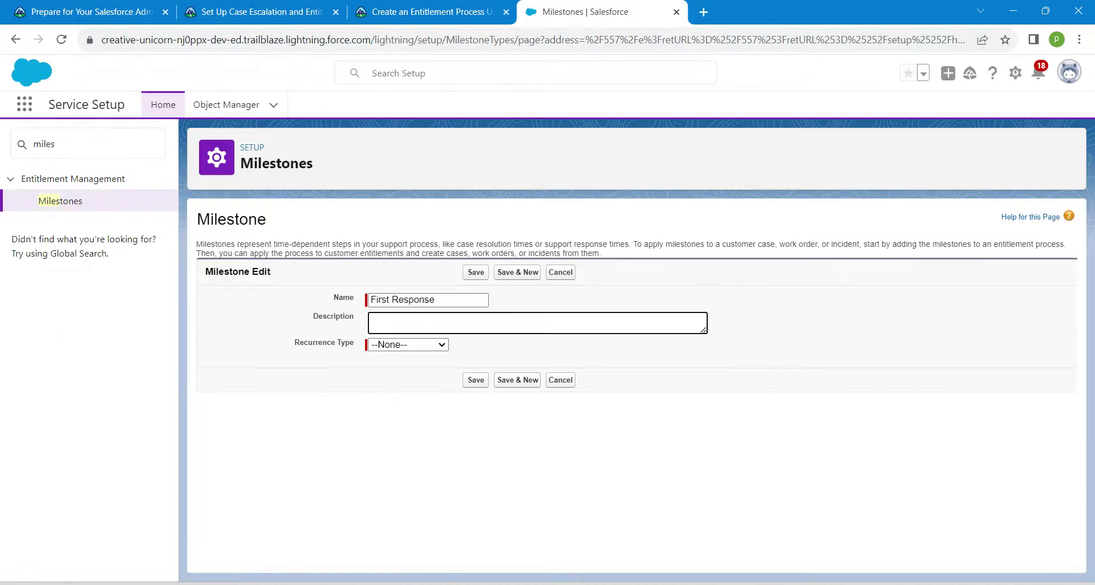
key("ctrl+v")
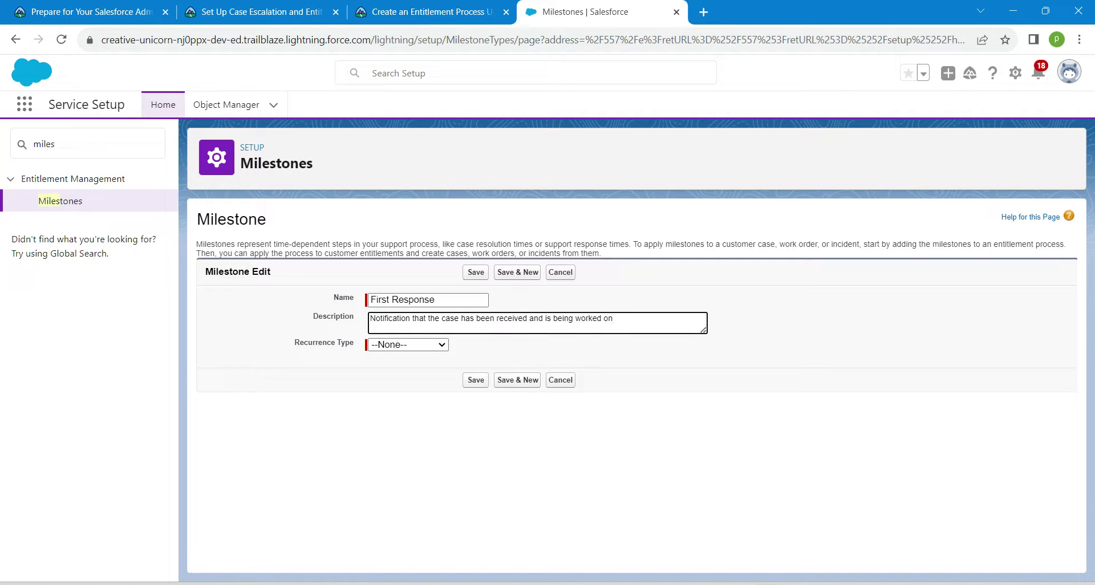
Step: Set the milestone's recurrence type to No Recurrence and save the milestone
left_click(408, 345)
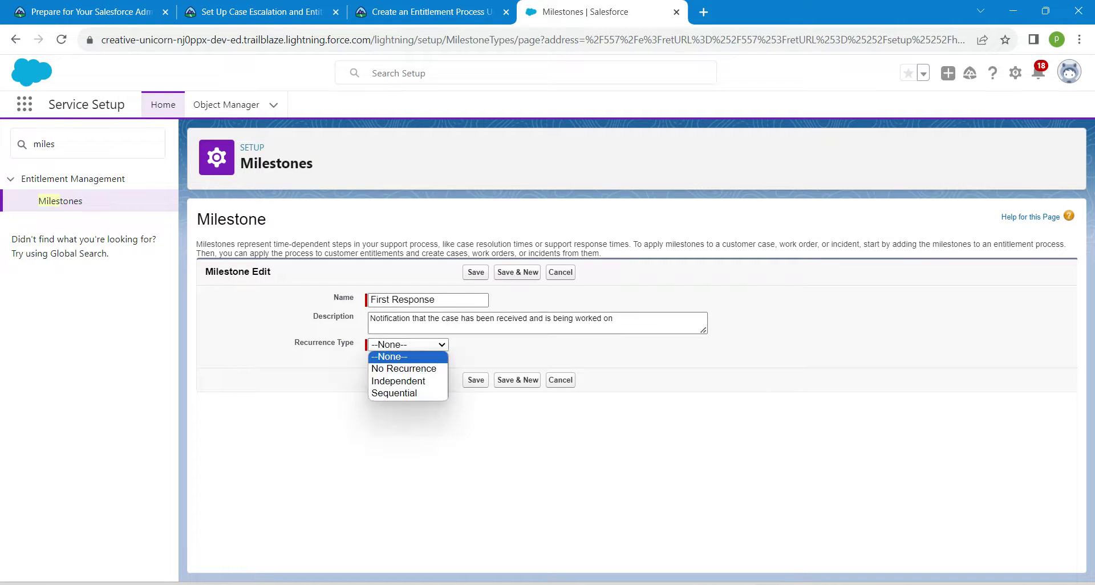
key("Up")
key("Up")
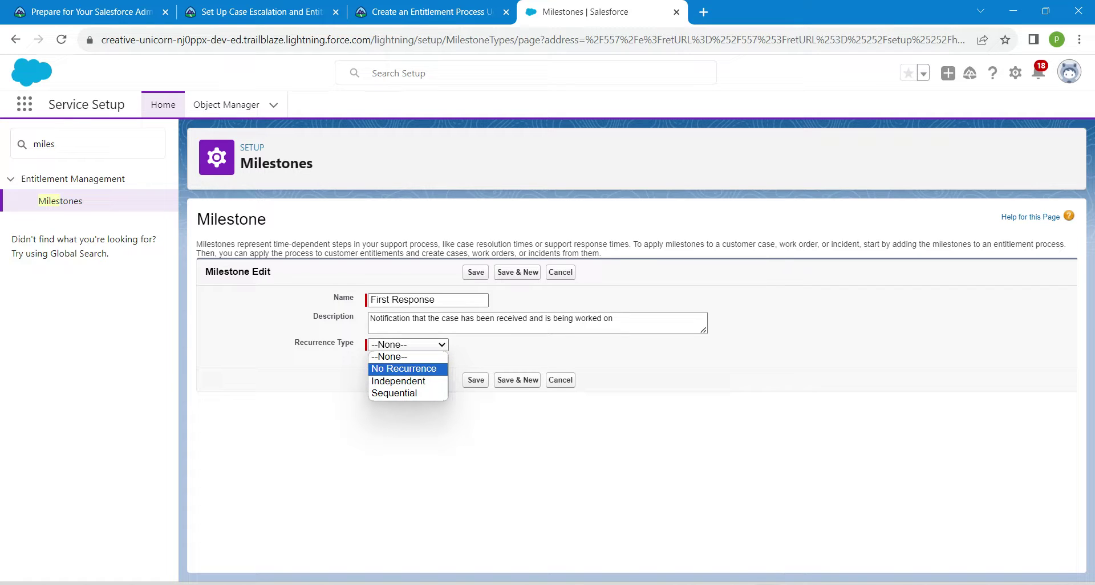
key("Return")
left_click(476, 381)
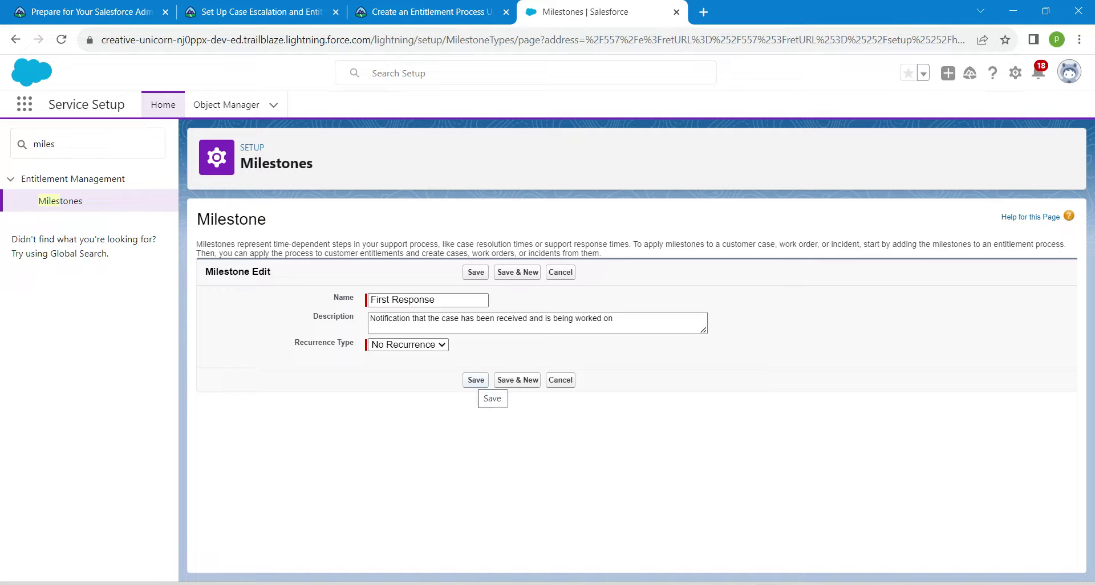
left_click(476, 380)
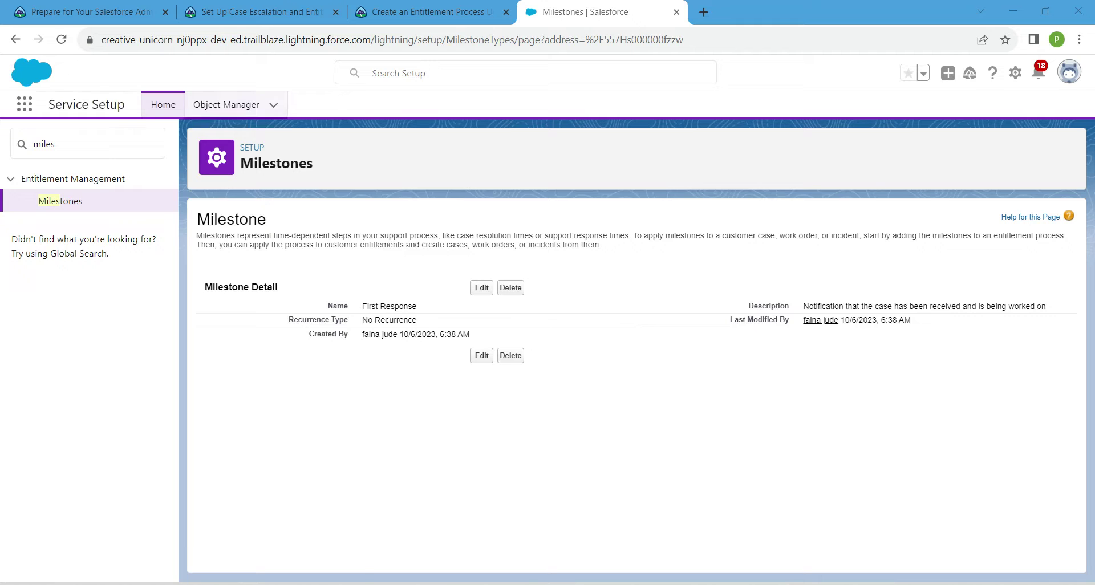
Step: Start a new custom field in the Account object's Fields & Relationships
left_click(227, 104)
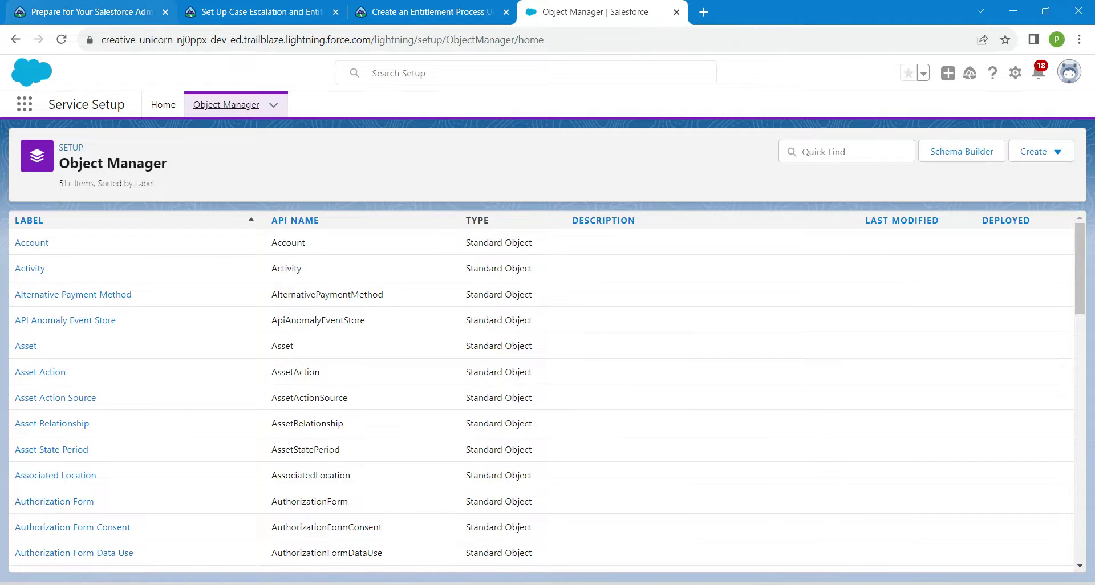
left_click(32, 242)
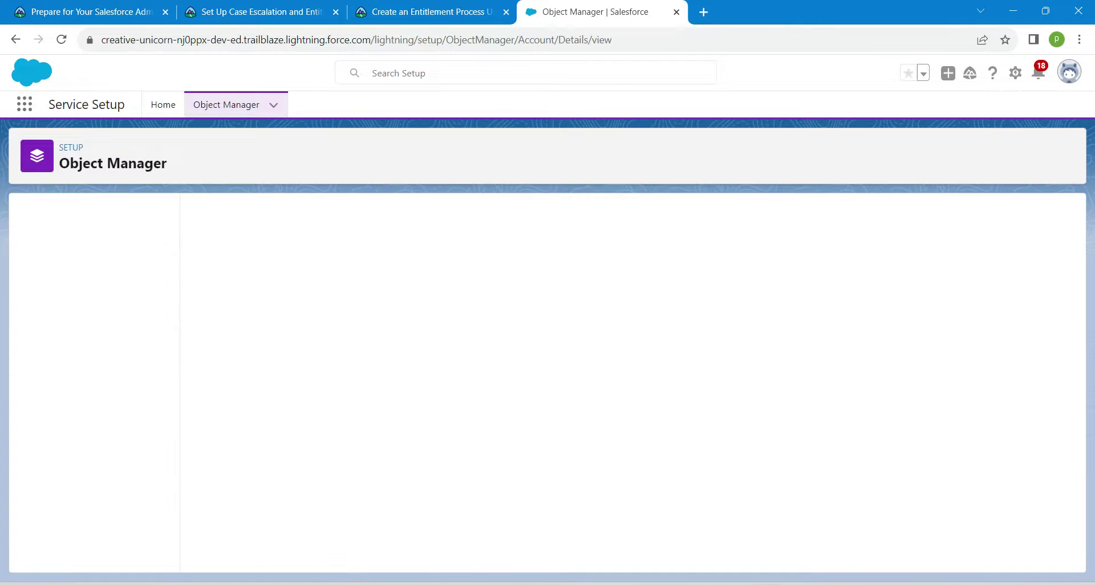
left_click(76, 245)
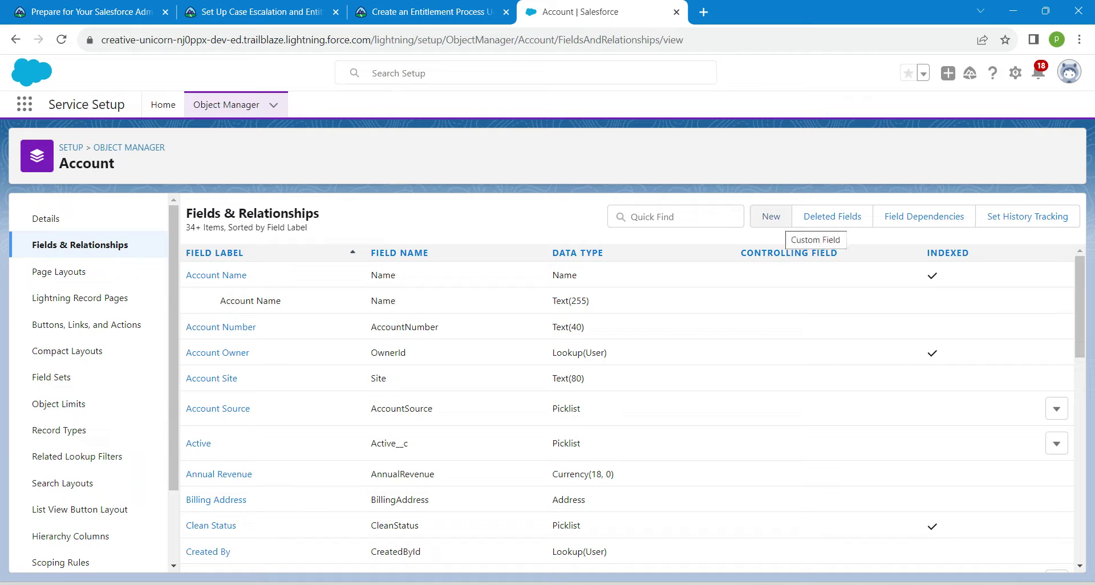
left_click(771, 218)
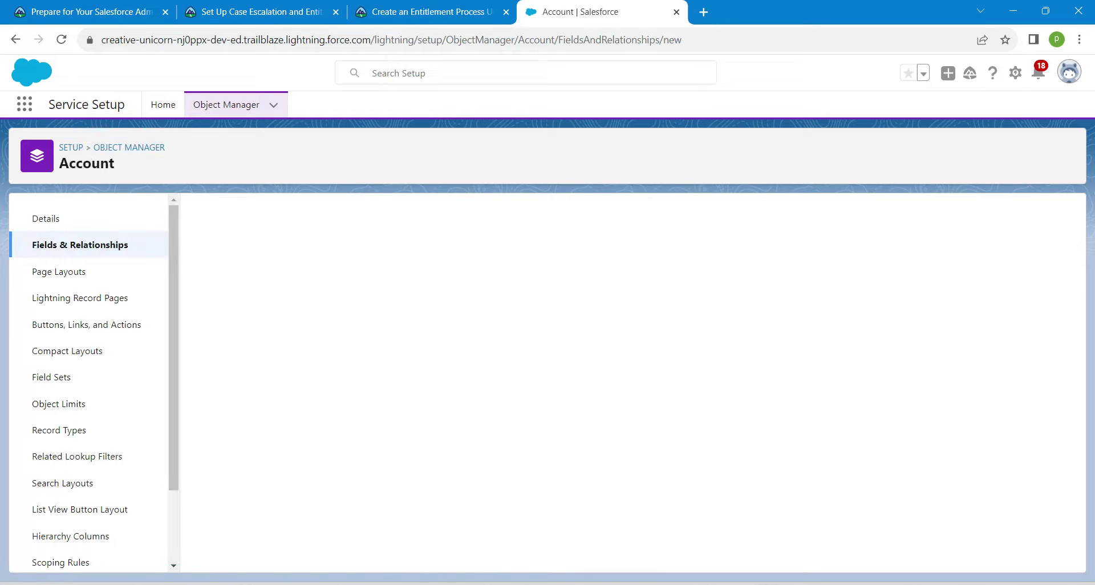
Step: Find the picklist field details in the Trailhead instructions, copy the label Support Level, and return to the new Account field
left_click(425, 11)
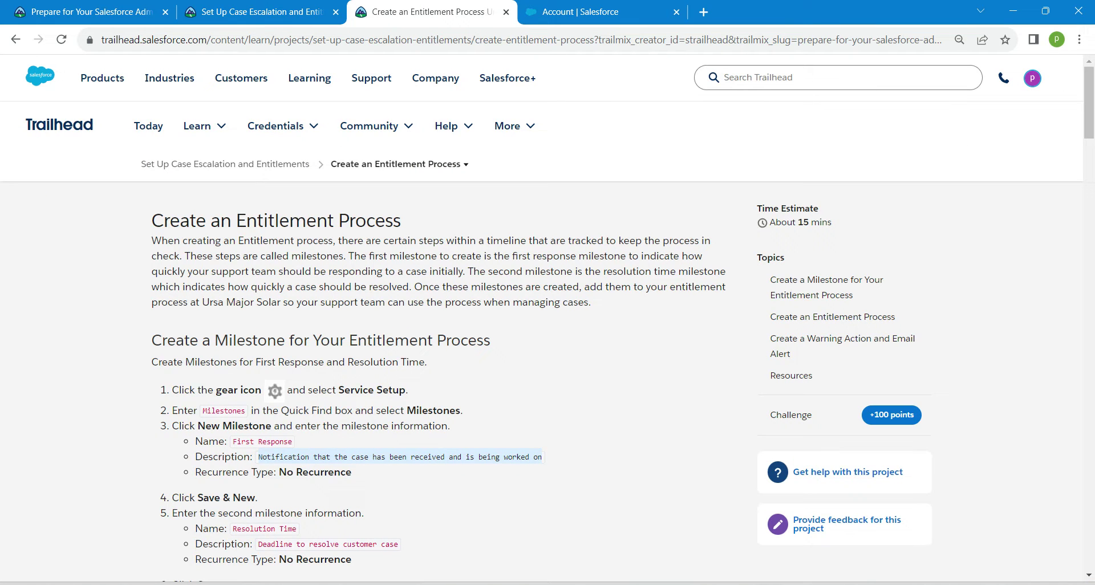
scroll(547, 360, "down", 5)
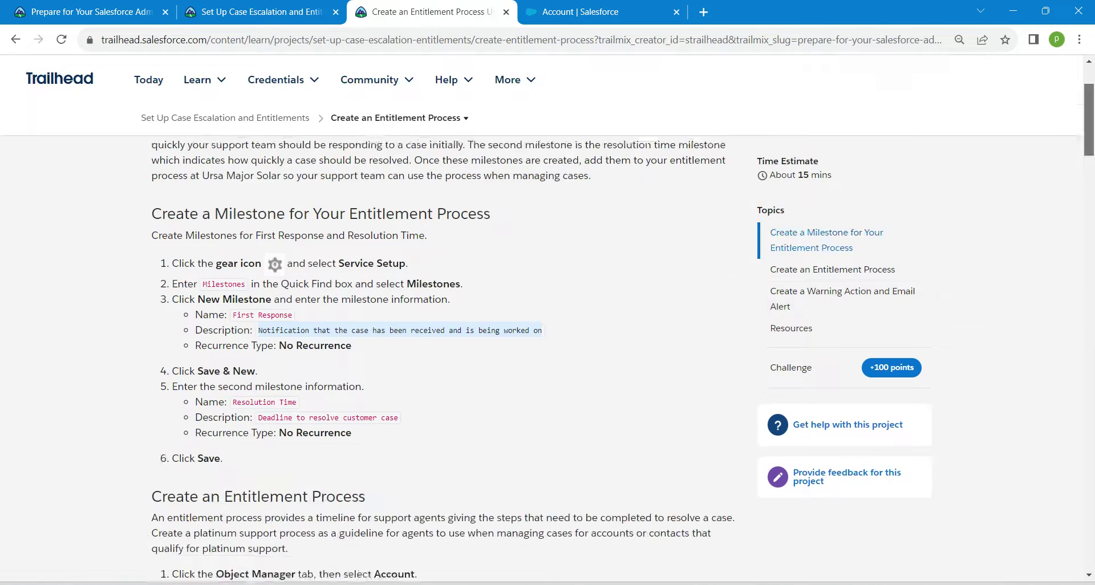
scroll(547, 359, "down", 3)
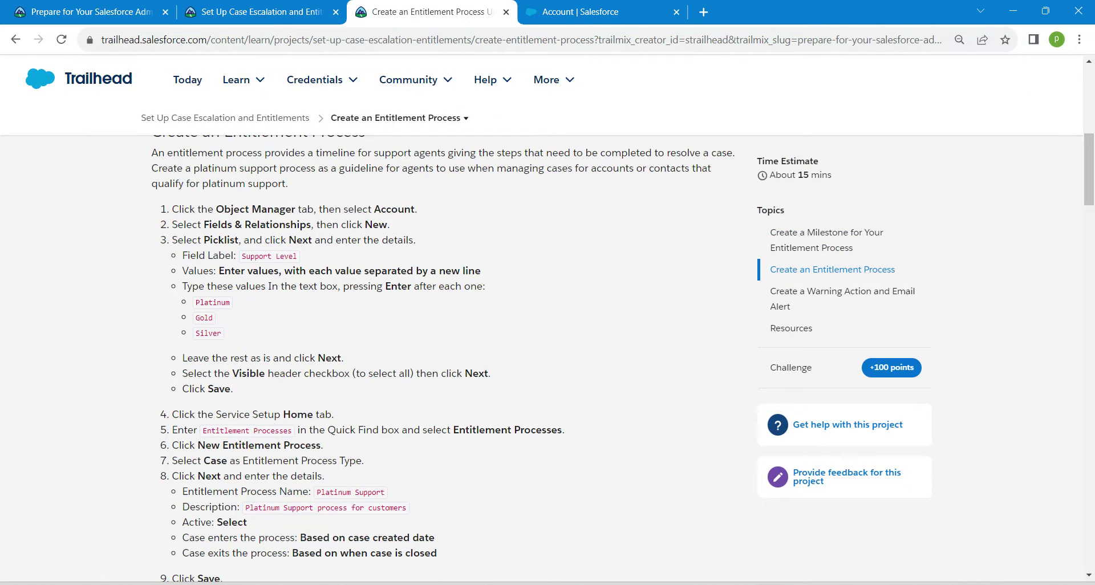
left_click_drag(242, 257, 298, 257)
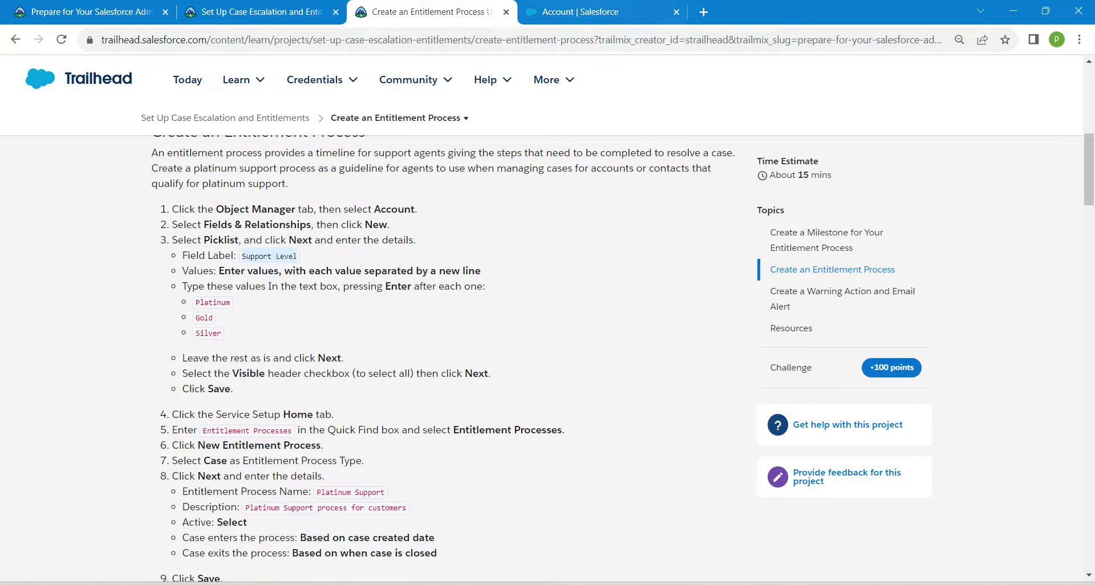
left_click(628, 11)
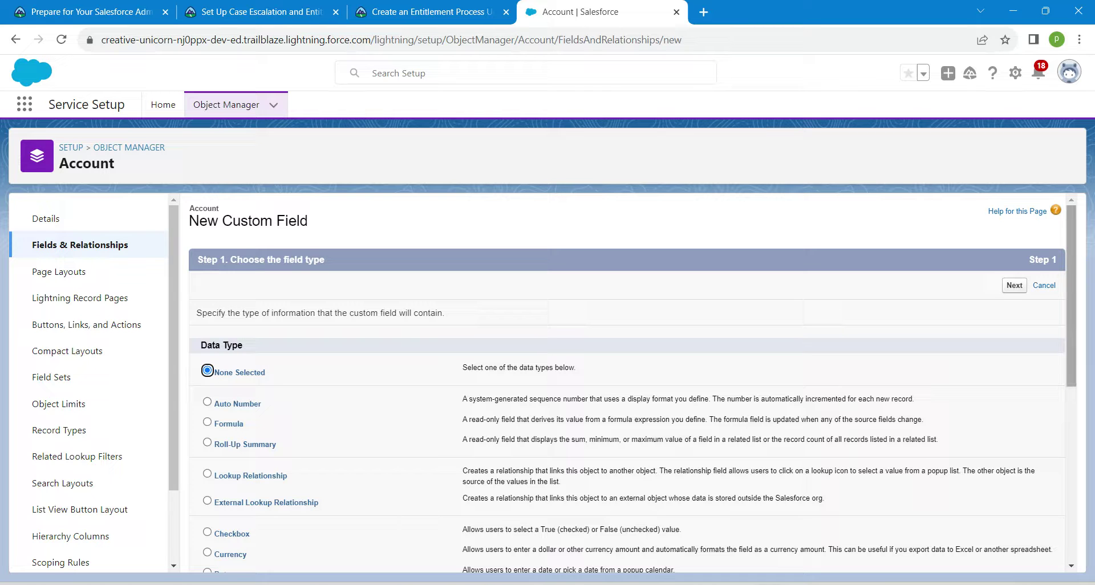
Step: Choose Picklist as the new field's data type and proceed to the field details
scroll(627, 382, "down", 3)
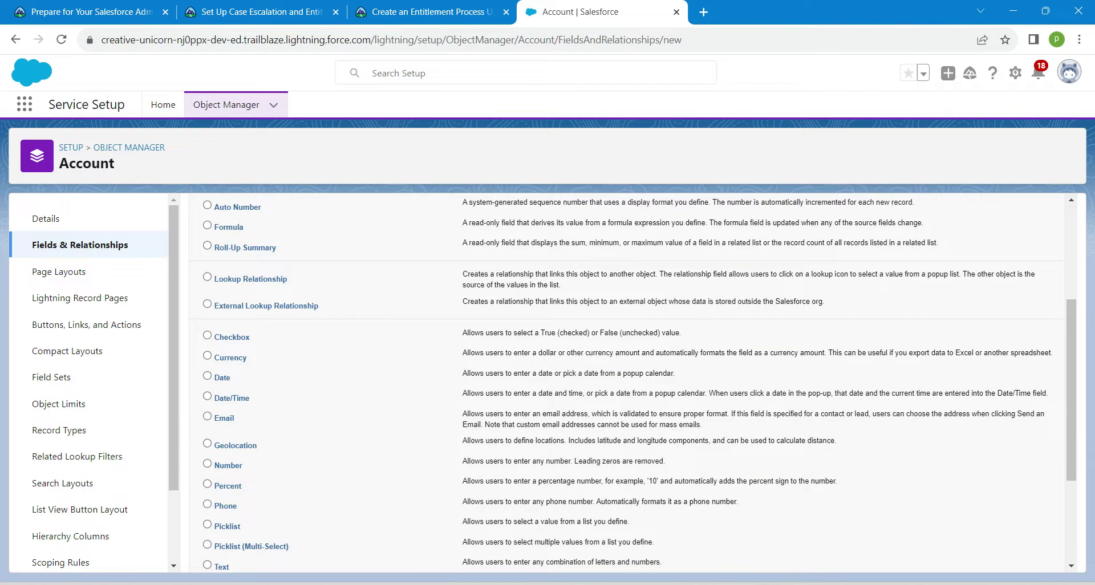
left_click(207, 525)
scroll(627, 382, "down", 3)
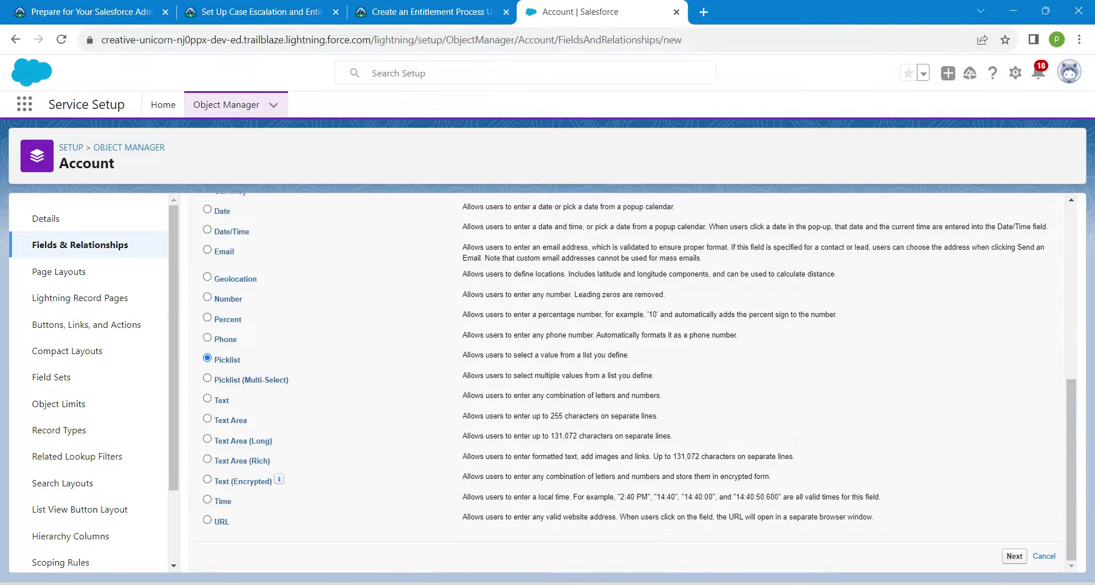
left_click(1015, 556)
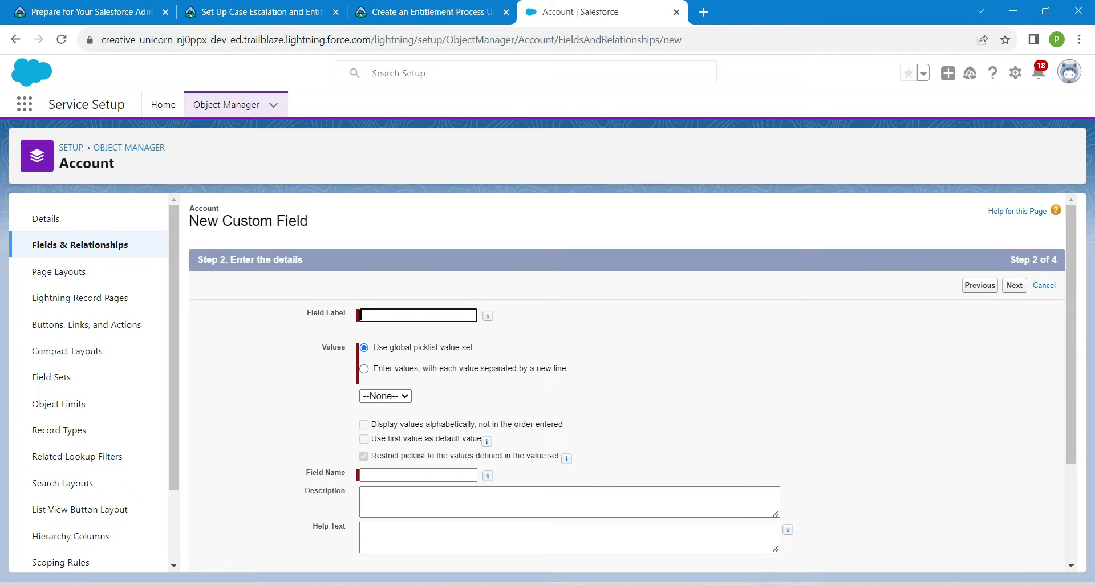
Step: Label the picklist field Support Level and set it to use entered values, each separated by a new line
type("Support Level")
key("Tab")
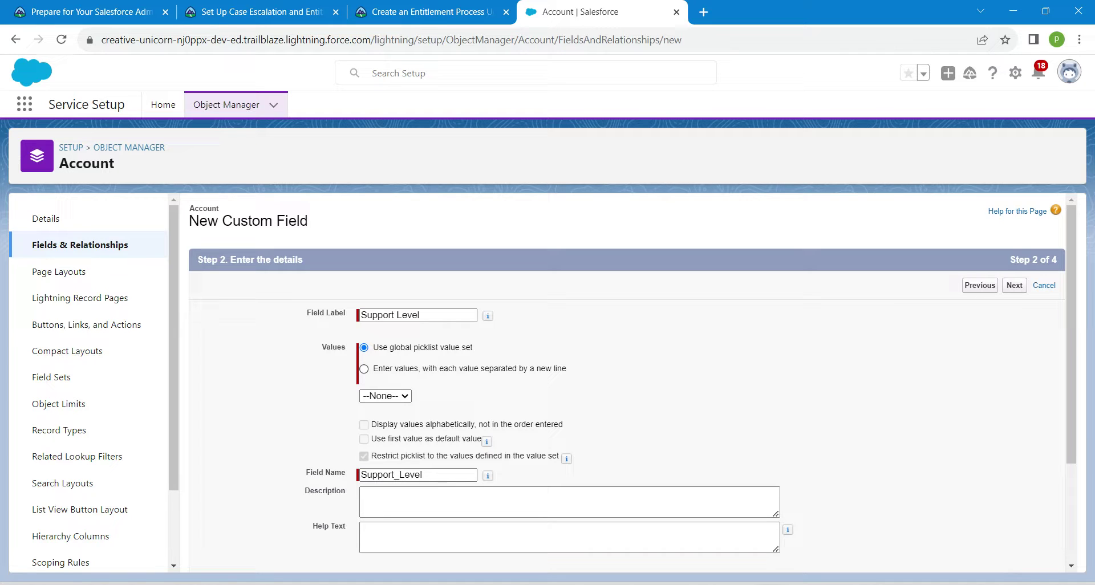
left_click(364, 369)
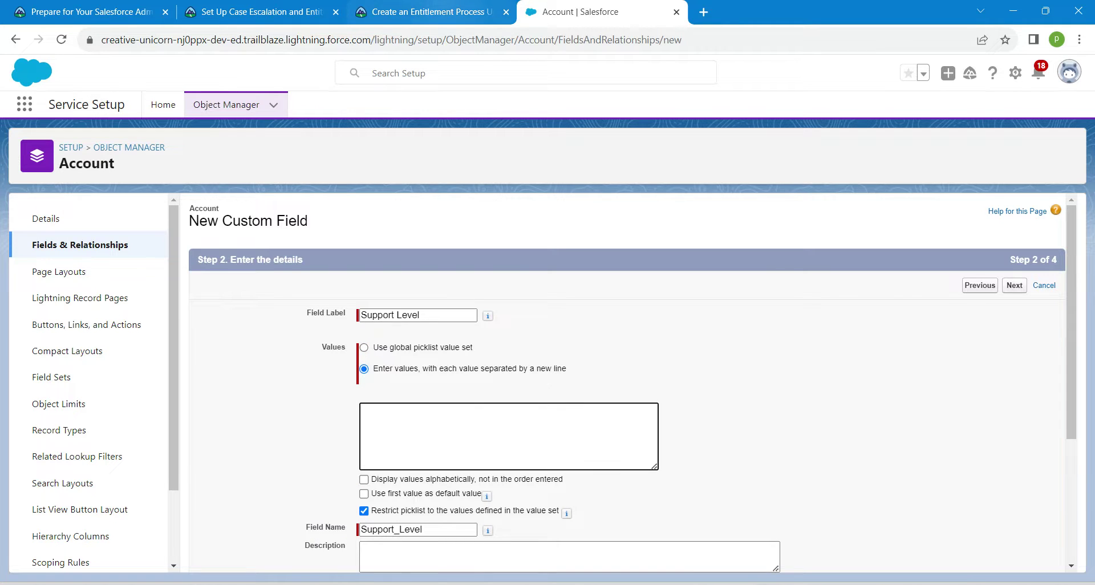
Step: Copy Platinum, Gold and Silver from the Trailhead instructions into the Support Level picklist values and proceed to field-level security
left_click(434, 11)
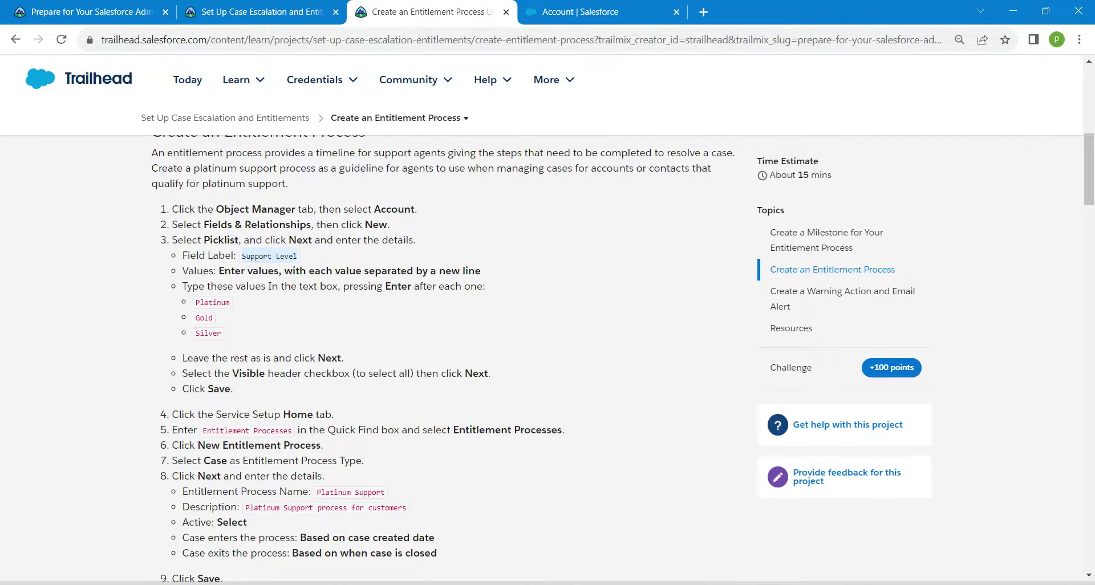
left_click_drag(195, 303, 221, 334)
key("ctrl+c")
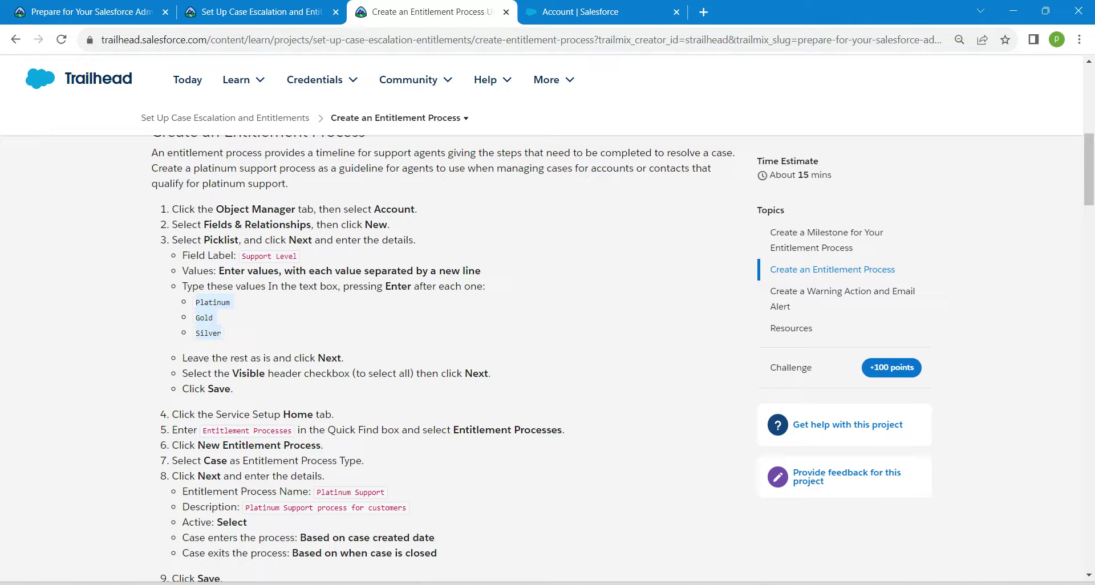
left_click(599, 11)
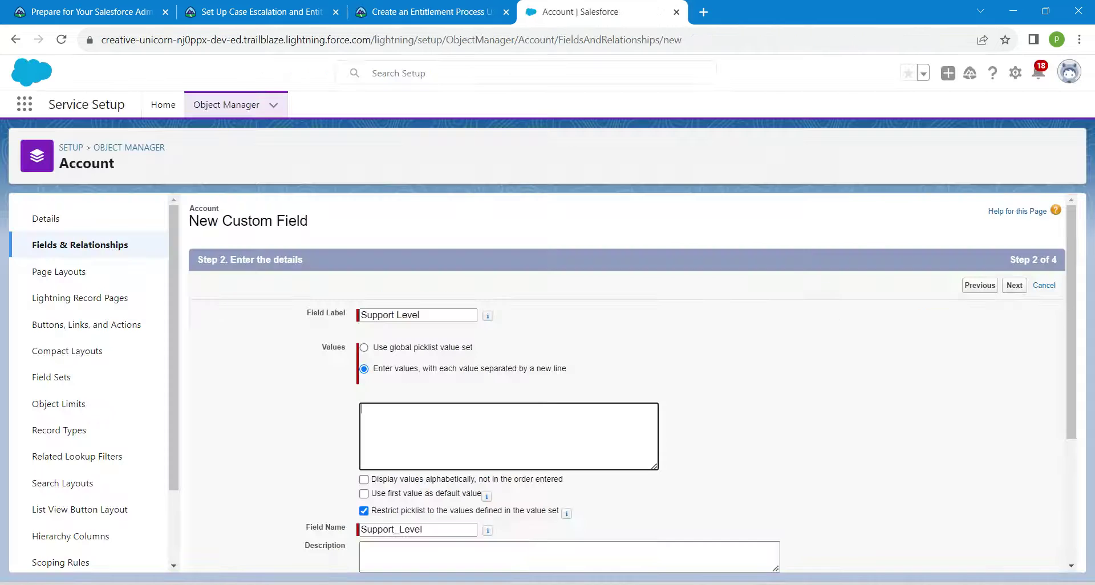
key("ctrl+v")
left_click(1015, 286)
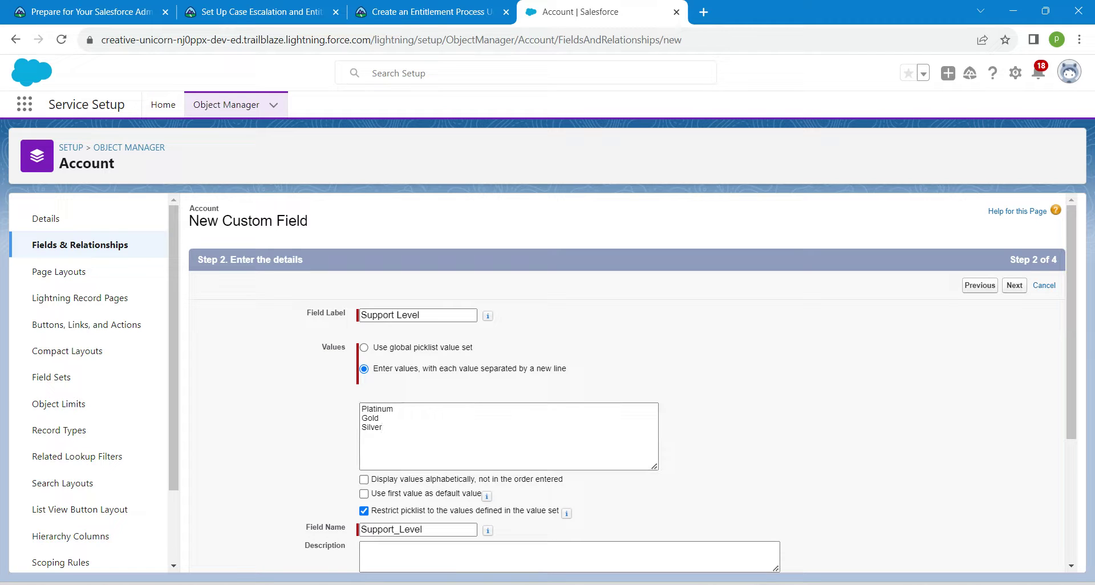
left_click(1015, 285)
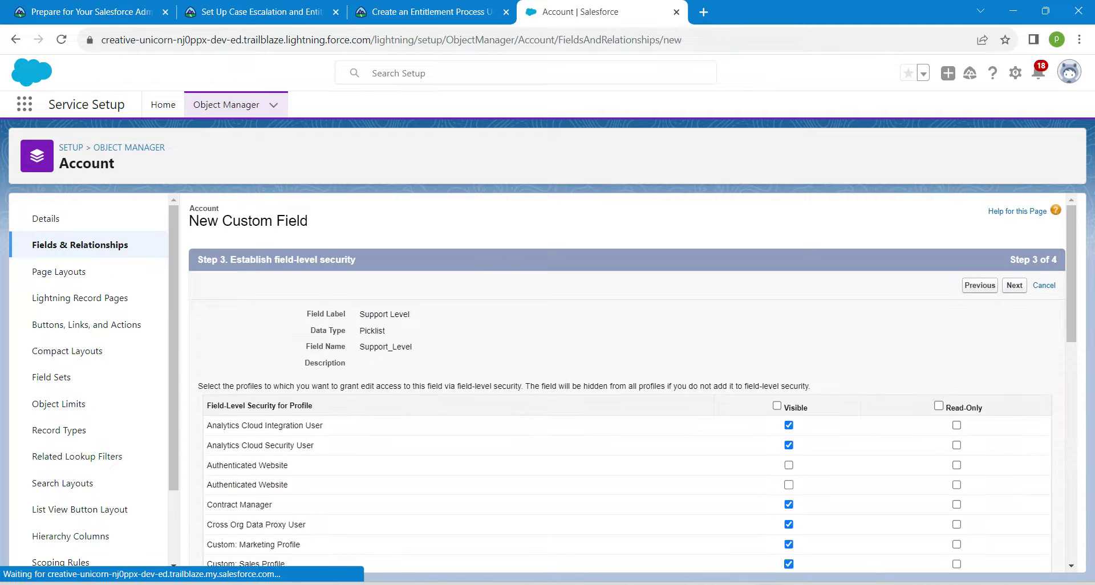
Step: Make the Support Level field visible to all profiles and save it with all Account page layouts included
left_click(777, 405)
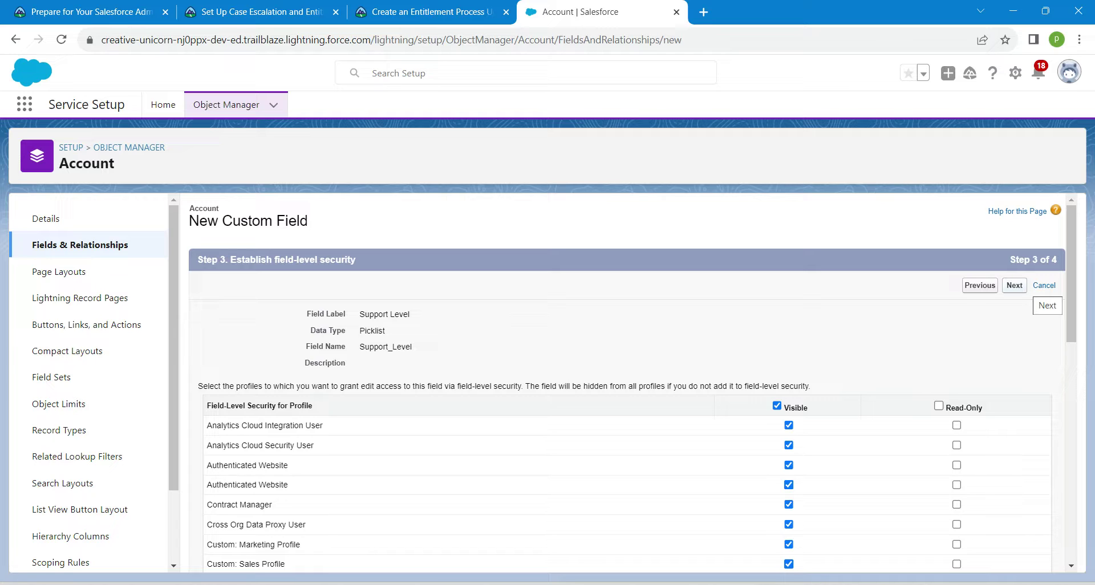
left_click(1015, 286)
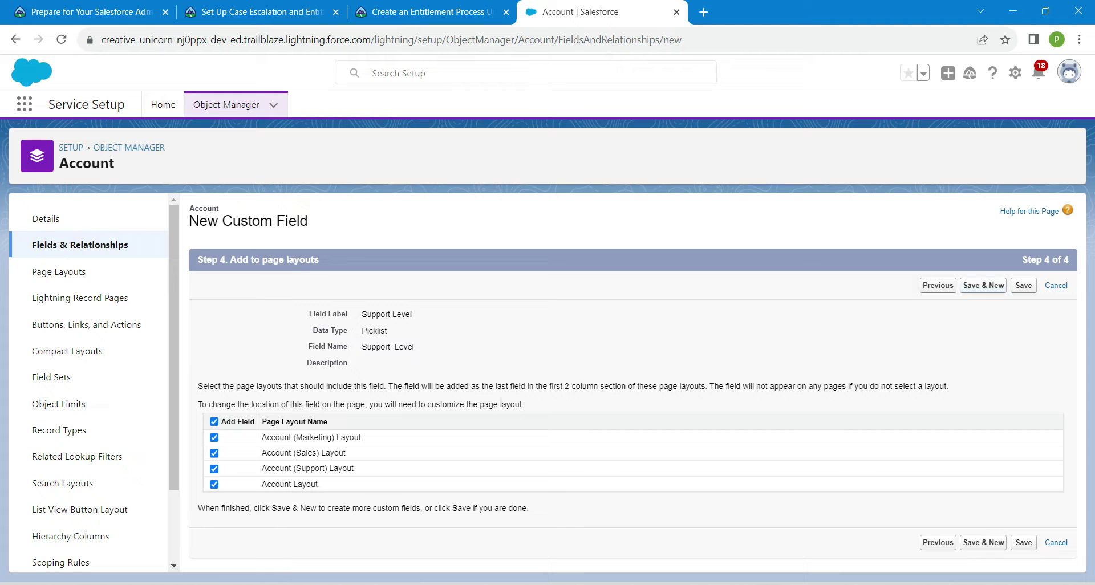
left_click(1024, 285)
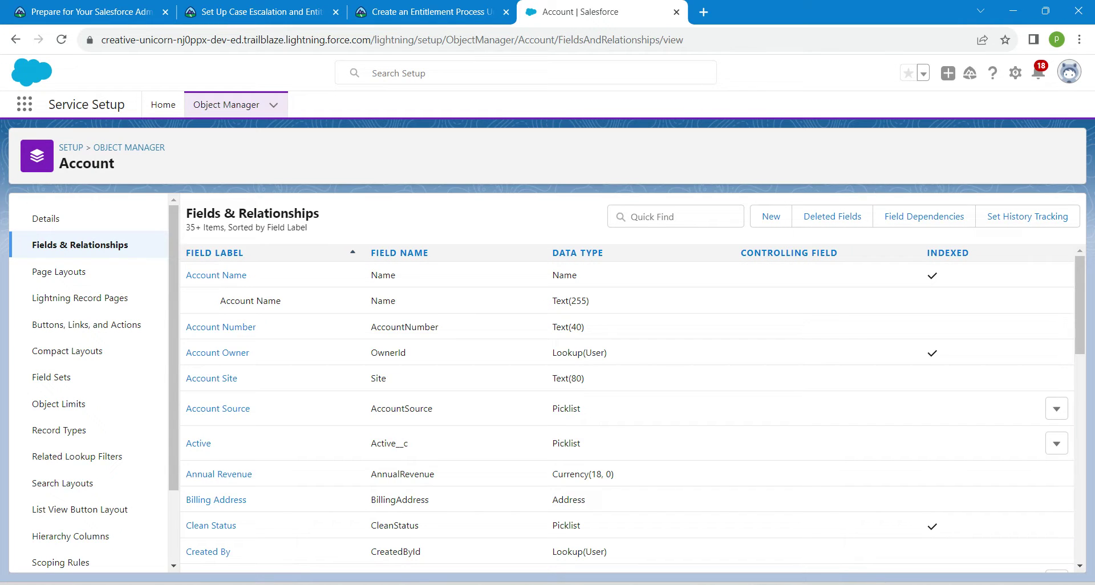
Step: Return to the Service Setup home, search the setup options for "entit" and open Entitlement Processes
left_click(163, 105)
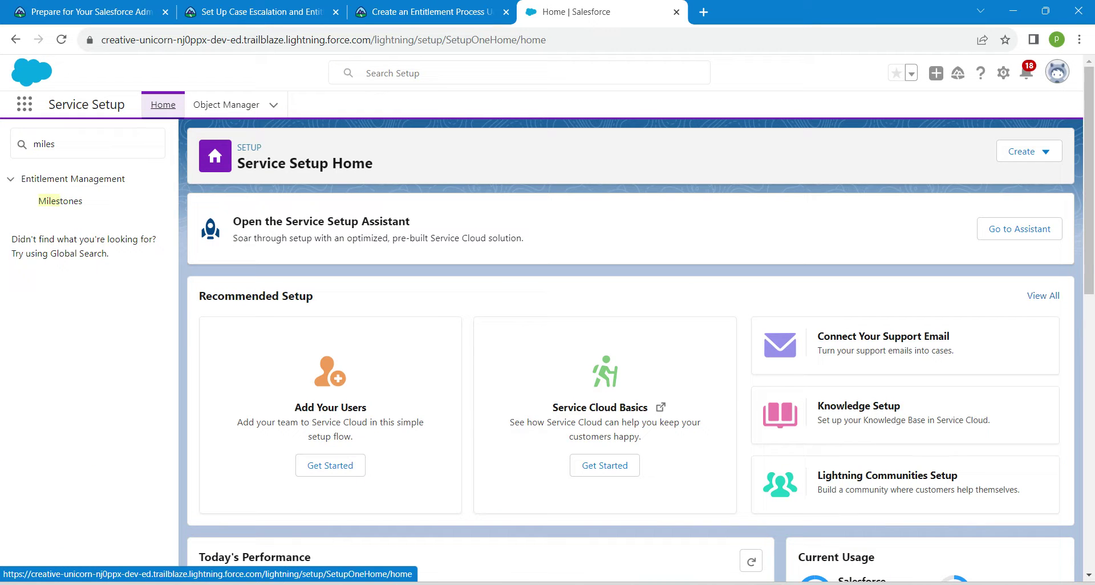
double_click(45, 144)
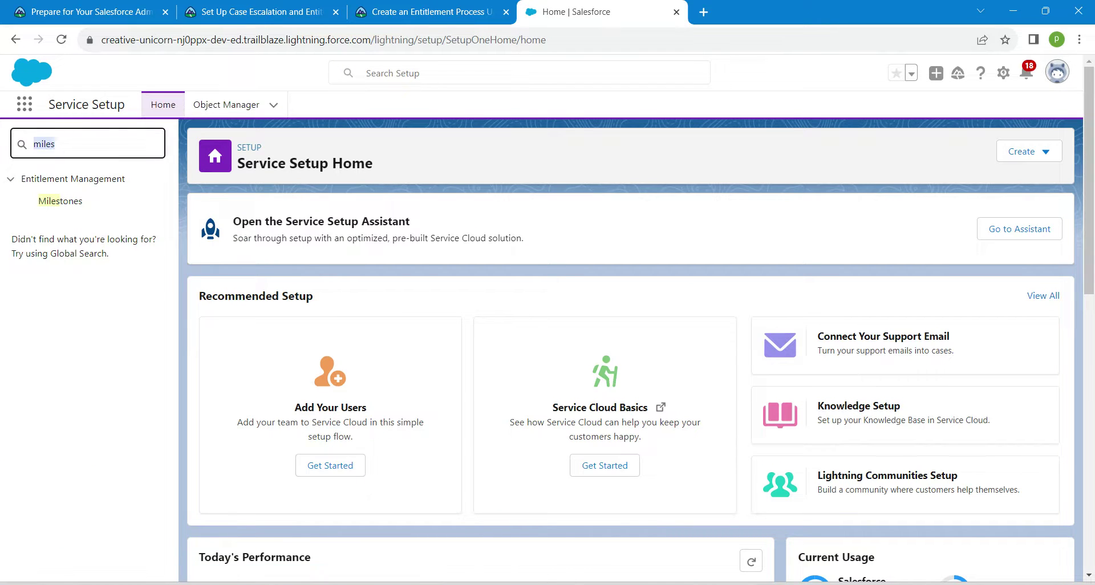
key("BackSpace")
type("entit")
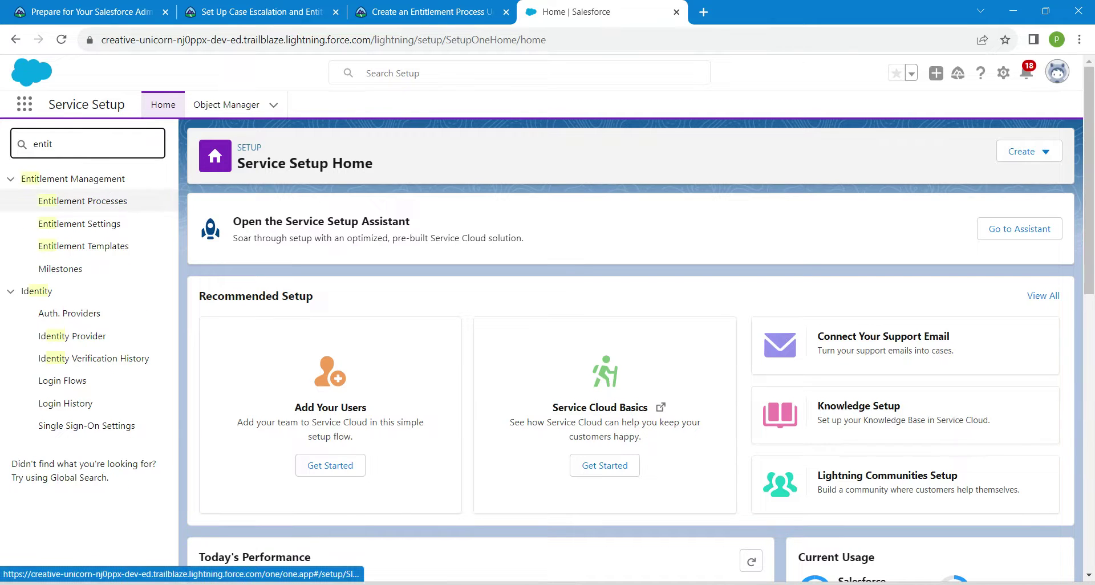
left_click(82, 201)
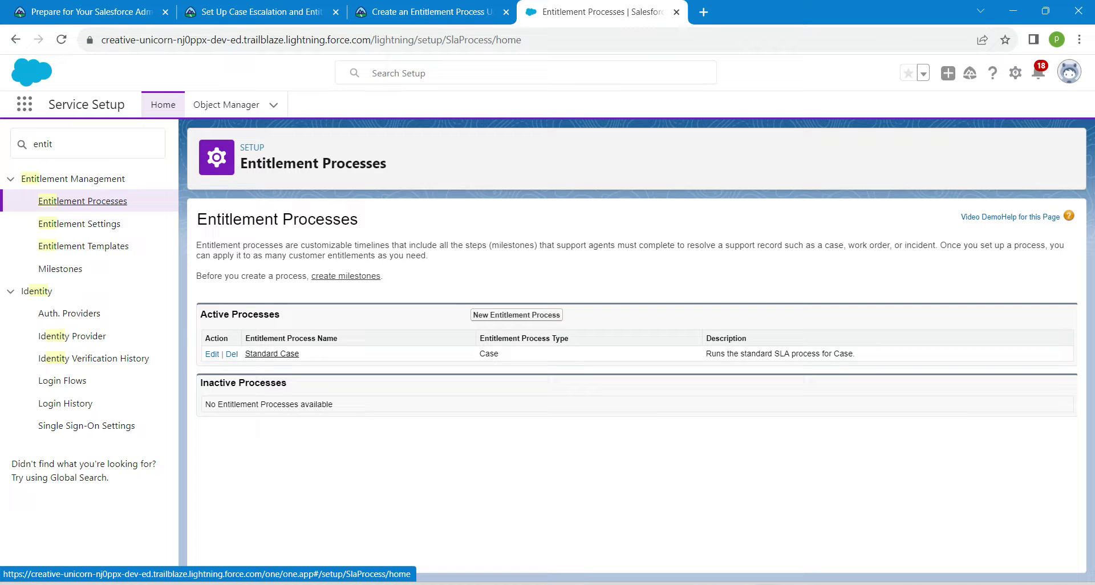
Step: Start a new entitlement process of type Case and name it Platinum Support, copying the name from the Trailhead instructions
left_click(517, 315)
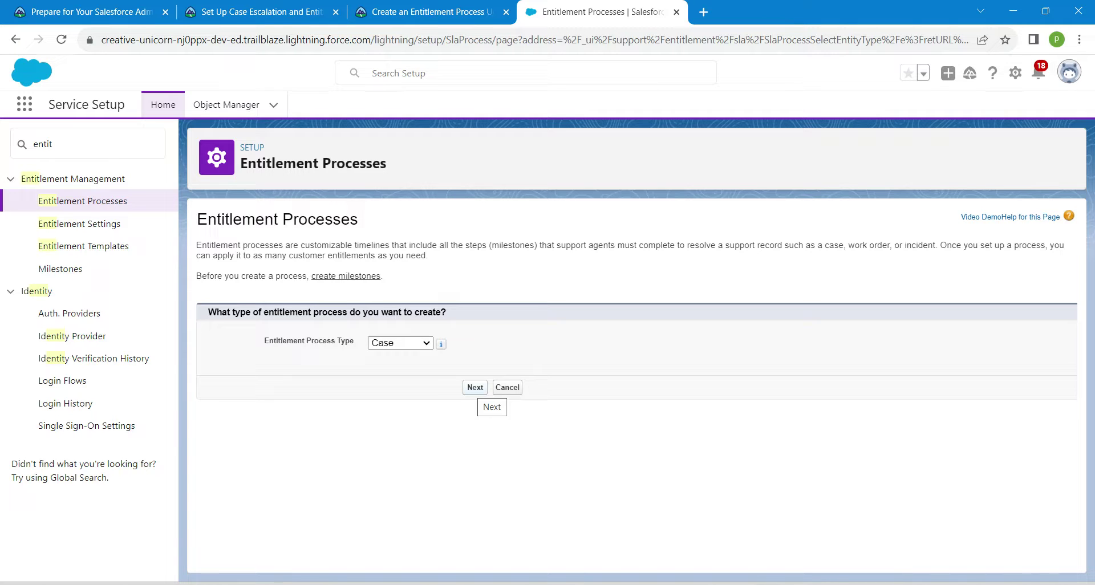
left_click(475, 388)
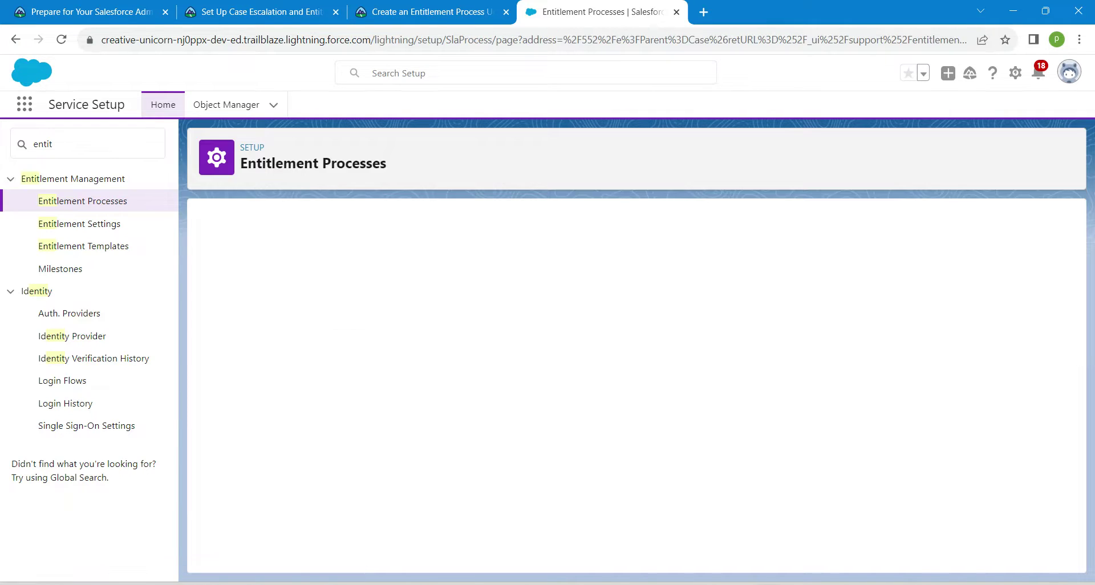
left_click(425, 12)
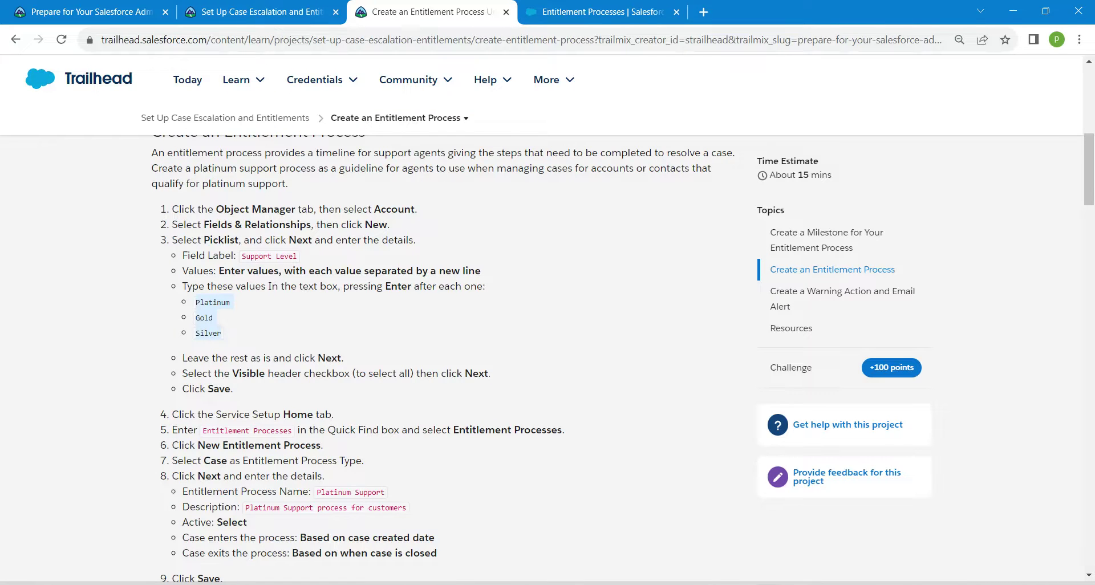
left_click_drag(316, 493, 387, 492)
key("ctrl+c")
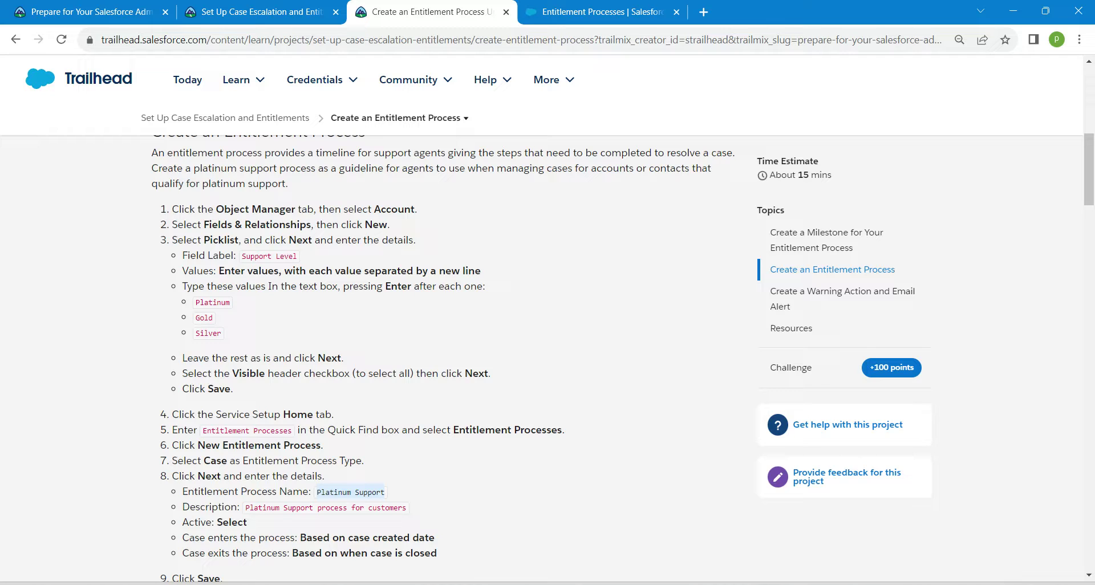
left_click(557, 11)
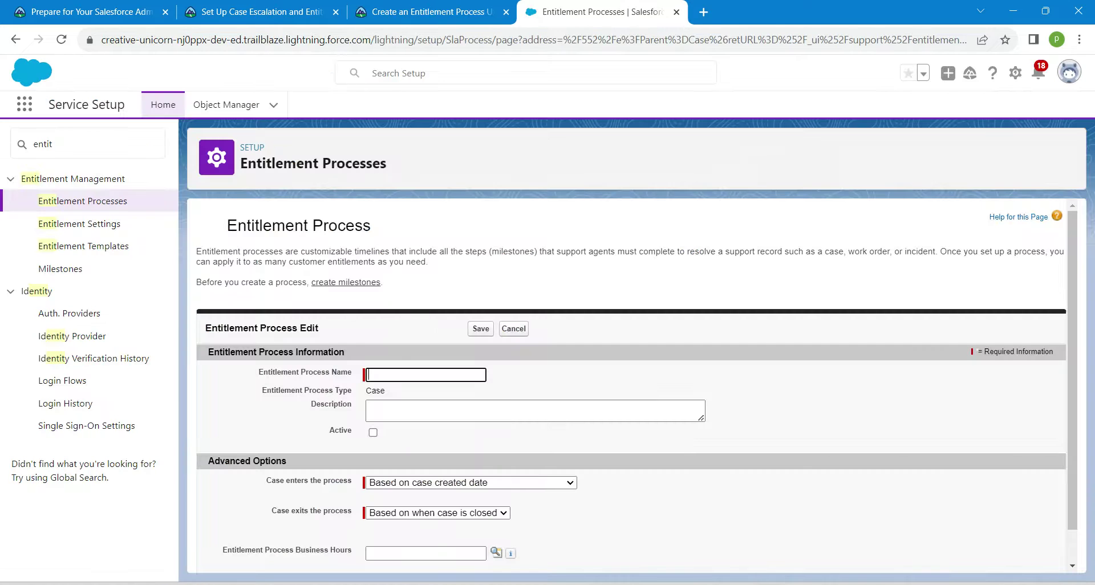
key("ctrl+v")
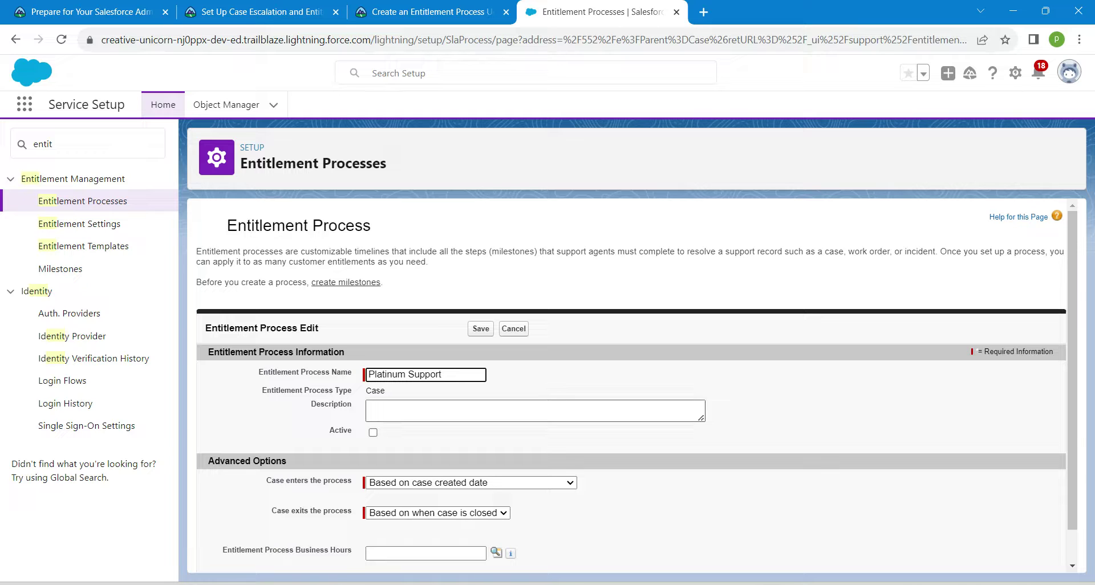
Step: Copy the description "Platinum Support process for customers" from the Trailhead instructions into the entitlement process
left_click(536, 411)
left_click(432, 11)
key("ctrl+shift+Tab")
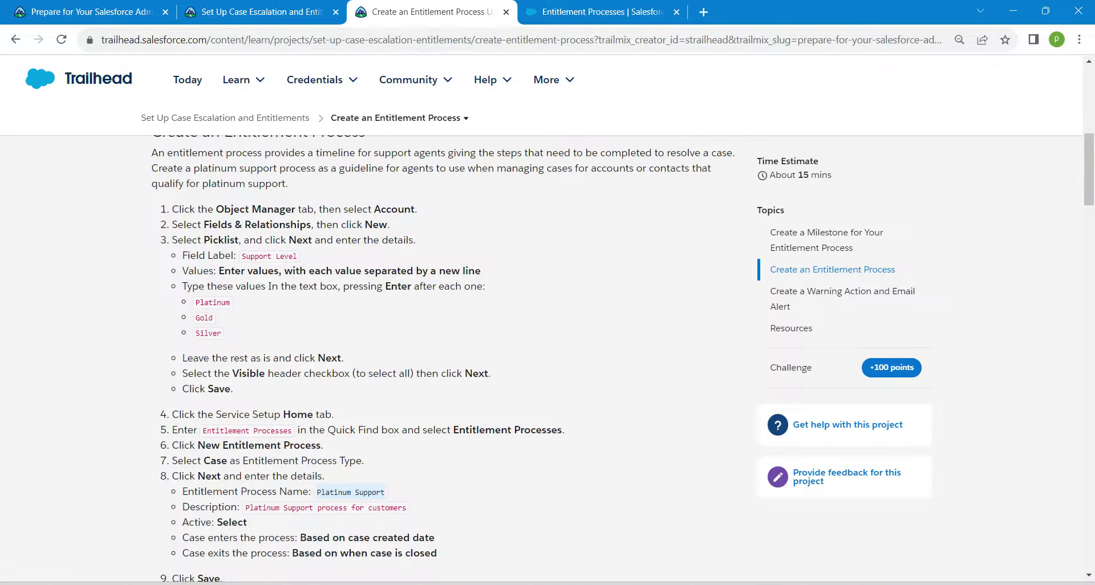
left_click_drag(245, 508, 407, 508)
key("ctrl+c")
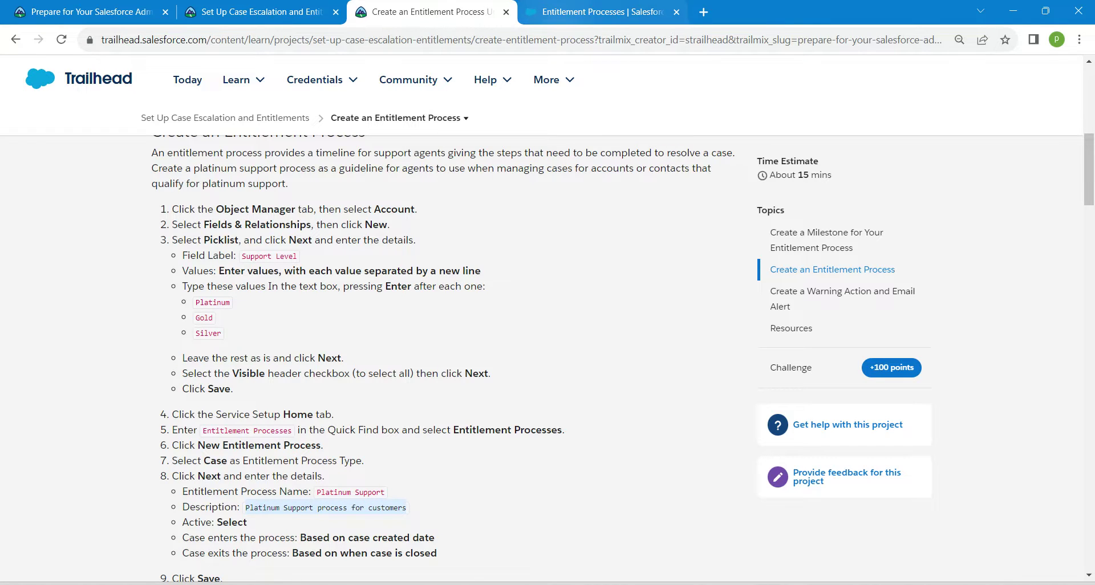
key("ctrl+Tab")
key("ctrl+v")
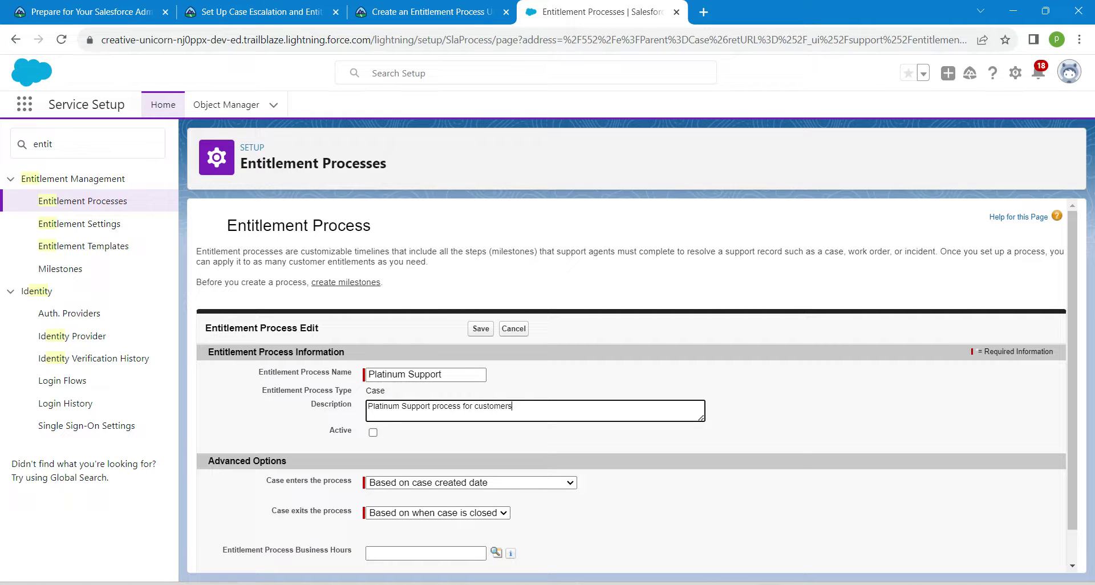
Step: Mark the Platinum Support entitlement process as active and save it
key("Tab")
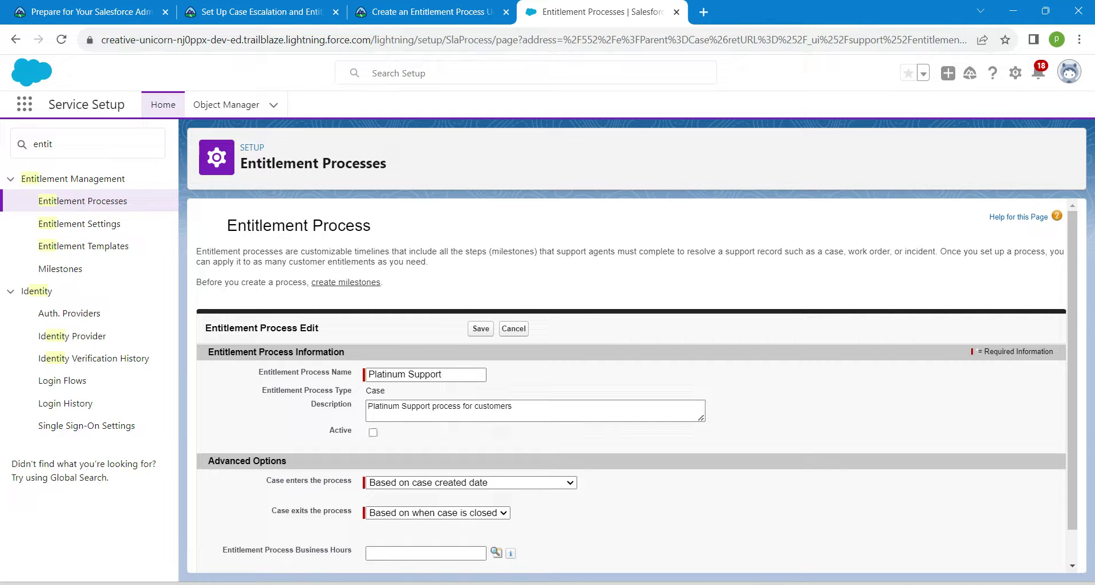
key("space")
left_click(480, 329)
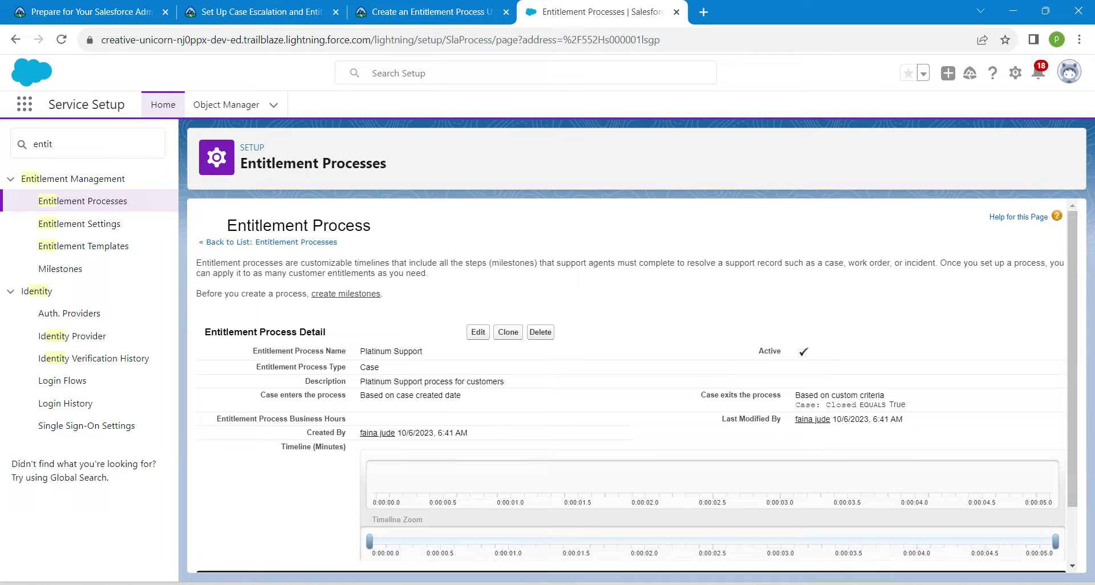
Step: Start a new milestone in the Platinum Support process and look up the First Response milestone's details in the Trailhead instructions
scroll(637, 386, "down", 2)
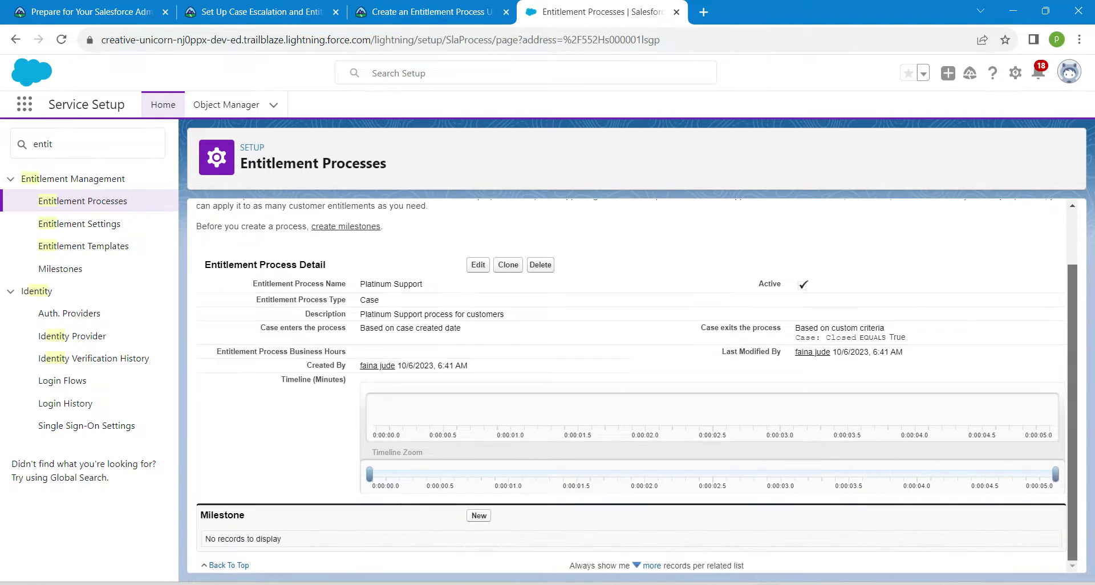
left_click(479, 516)
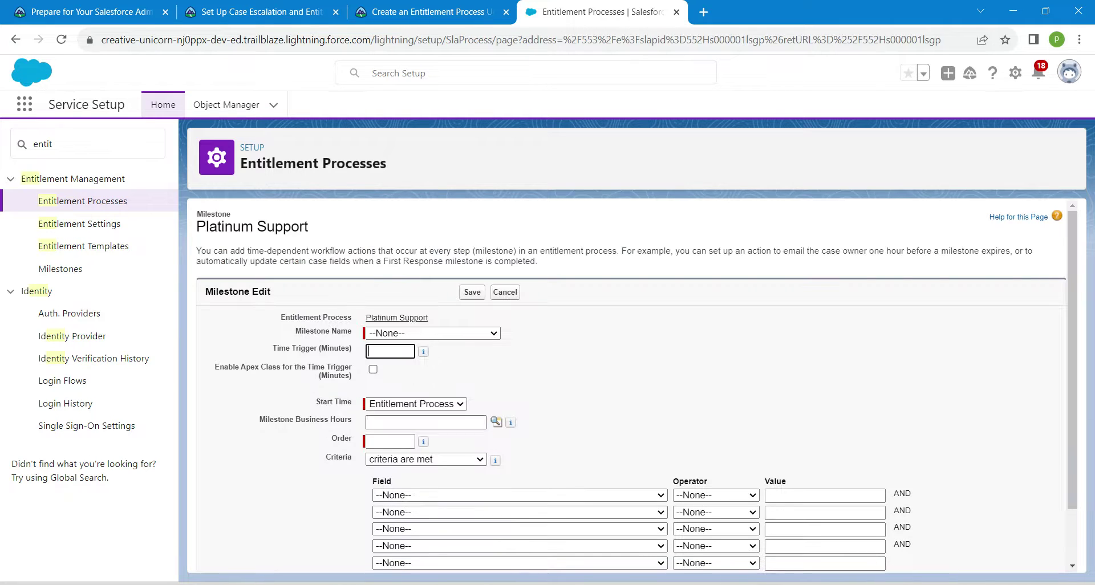
left_click(429, 12)
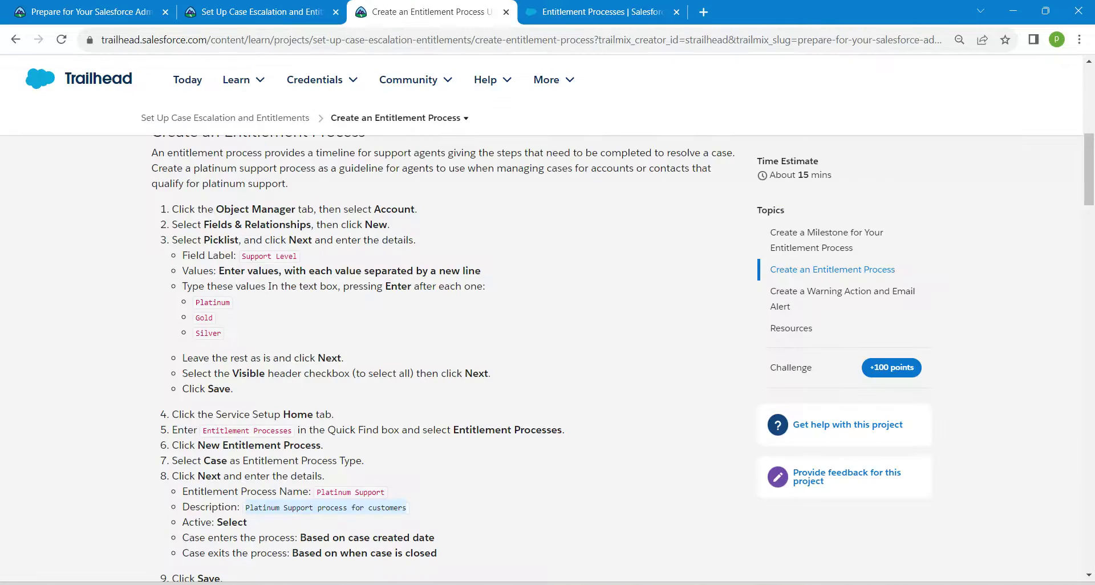
scroll(445, 359, "down", 9)
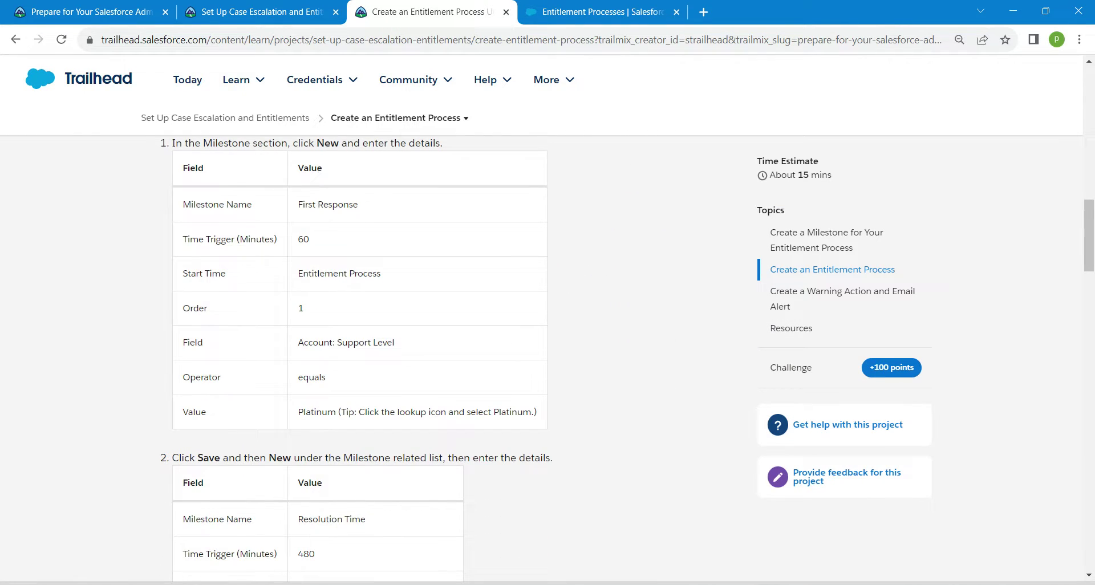
left_click_drag(298, 204, 358, 204)
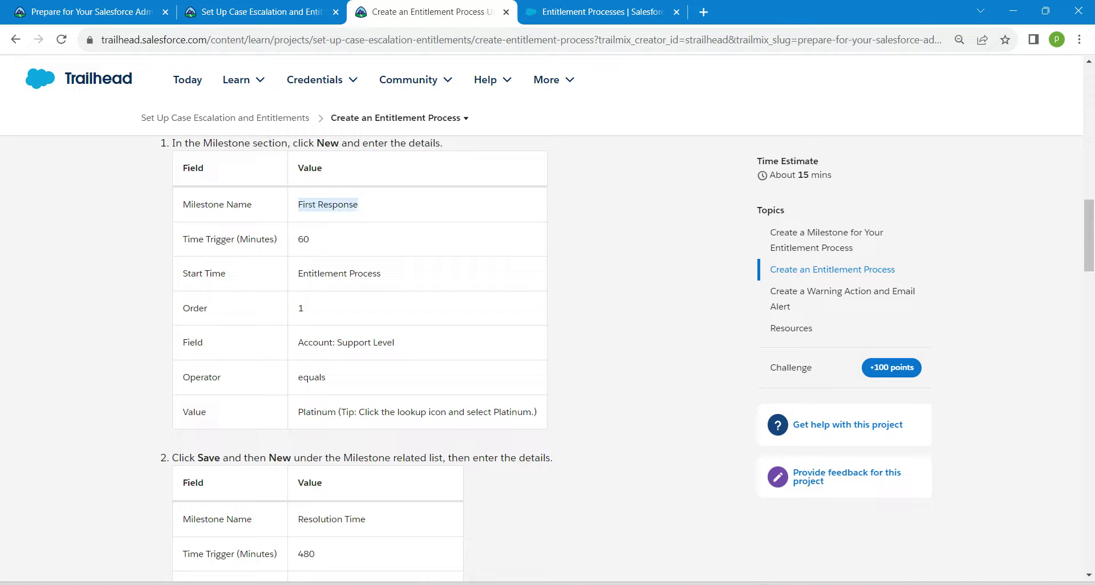
key("ctrl+Tab")
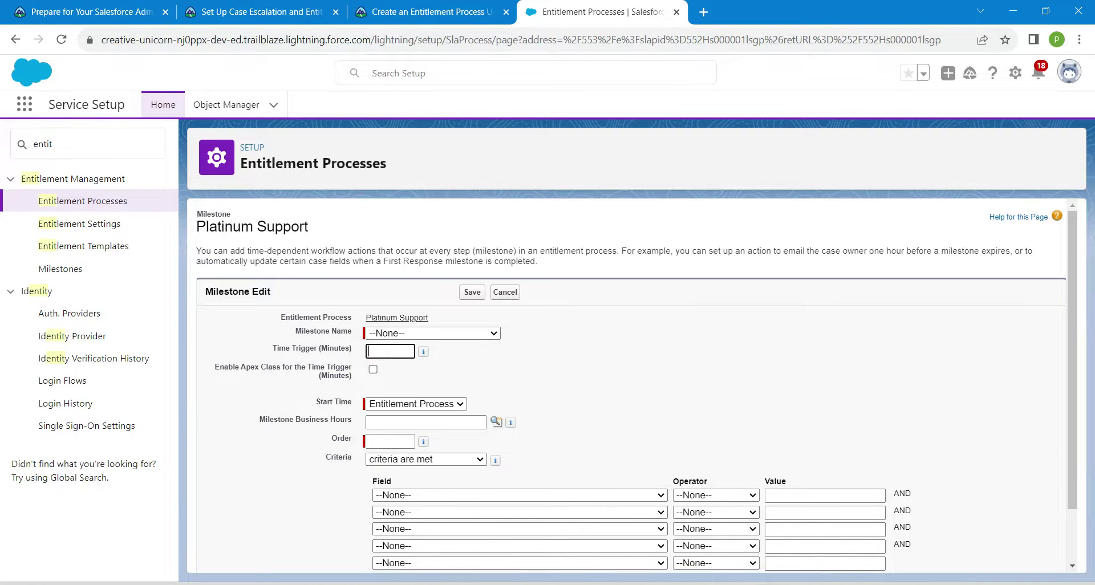
Step: Choose First Response as the new milestone's name
left_click(433, 334)
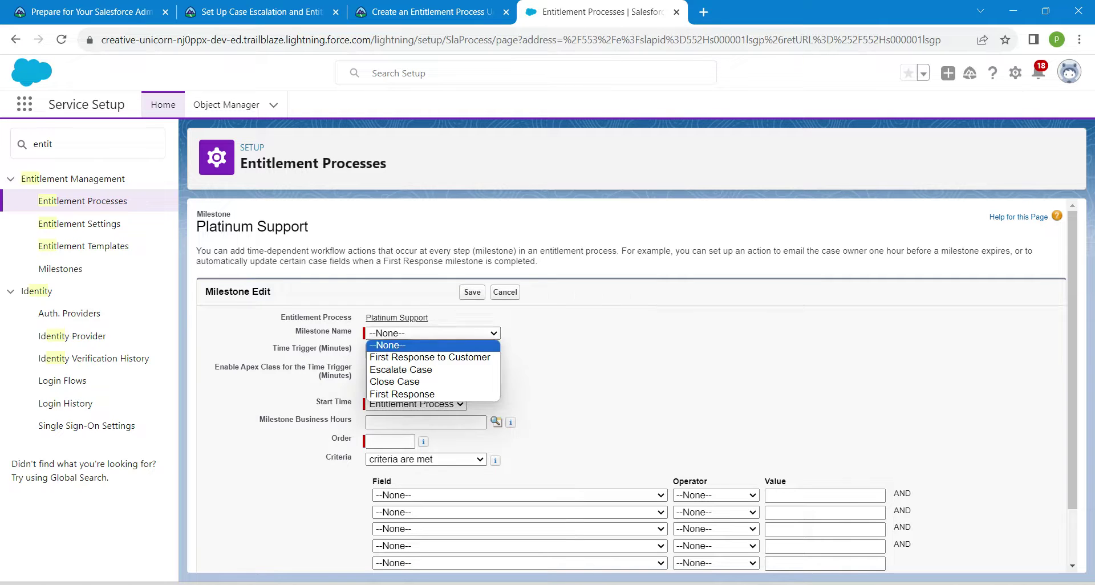
key("Down")
key("Down")
key("Down")
key("Down")
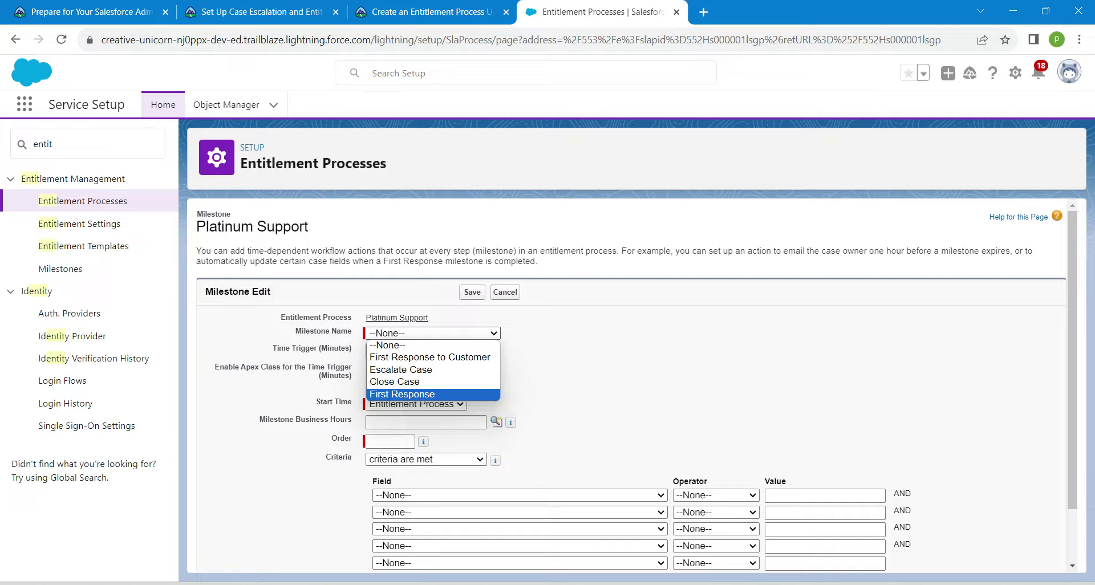
key("Return")
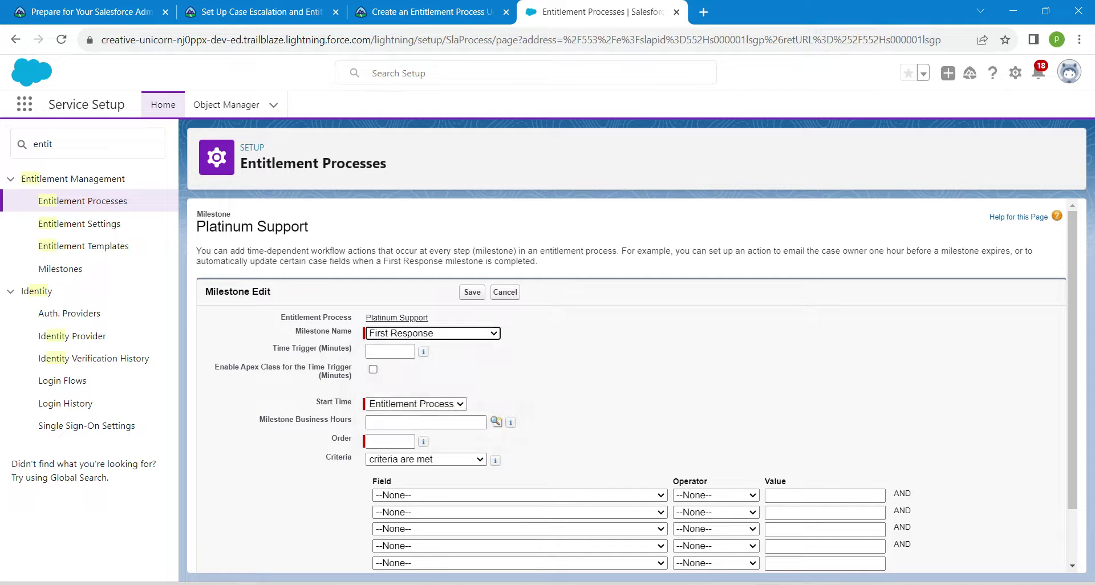
Step: Set the First Response milestone's time trigger to 60 minutes and its order to 1
left_click(391, 351)
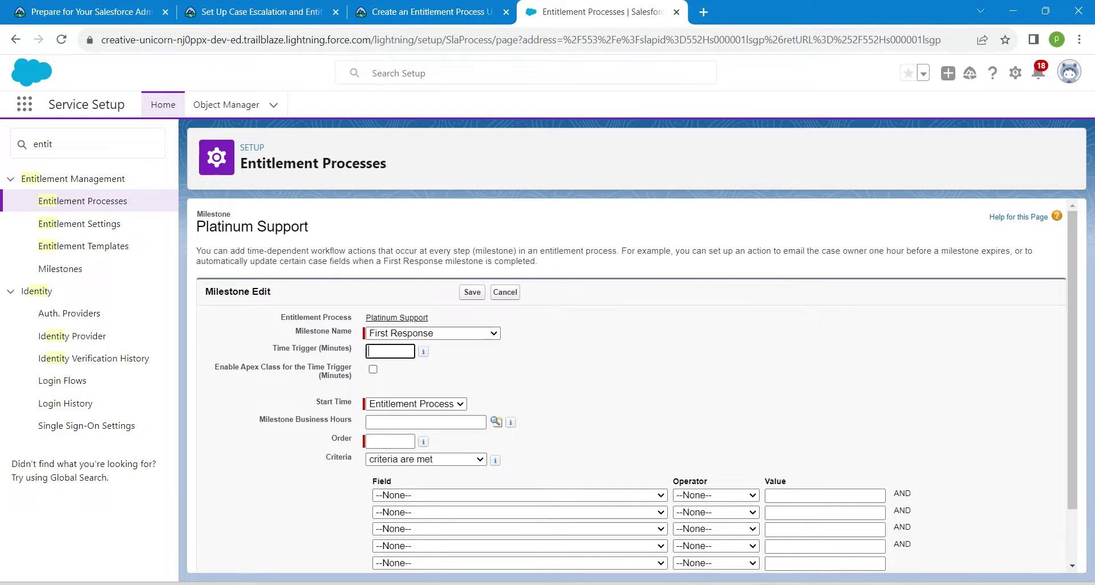
type("60")
left_click(571, 371)
key("Tab")
left_click(391, 442)
type("1")
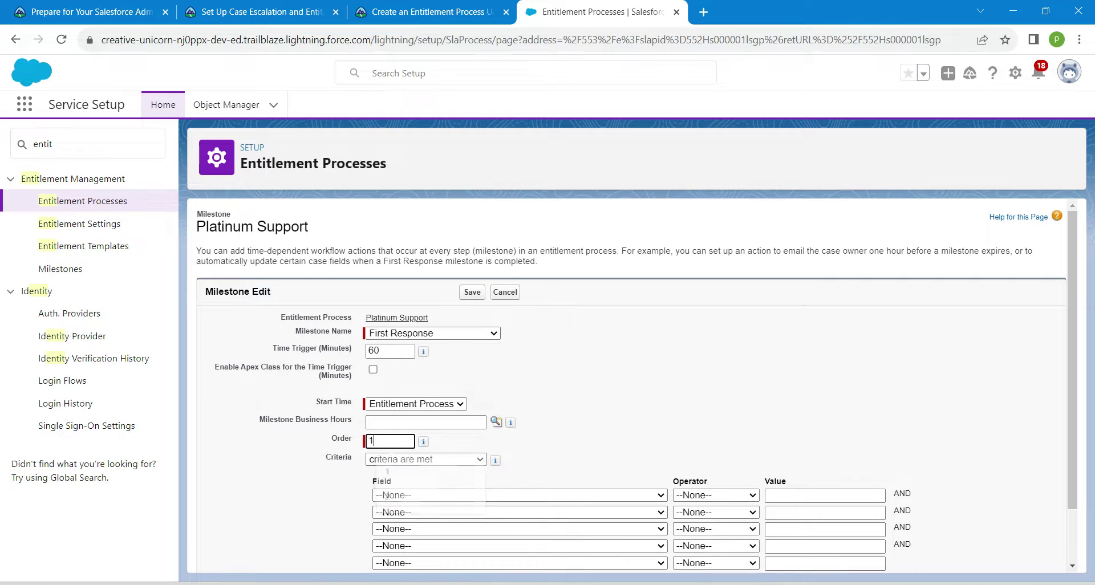
left_click(582, 441)
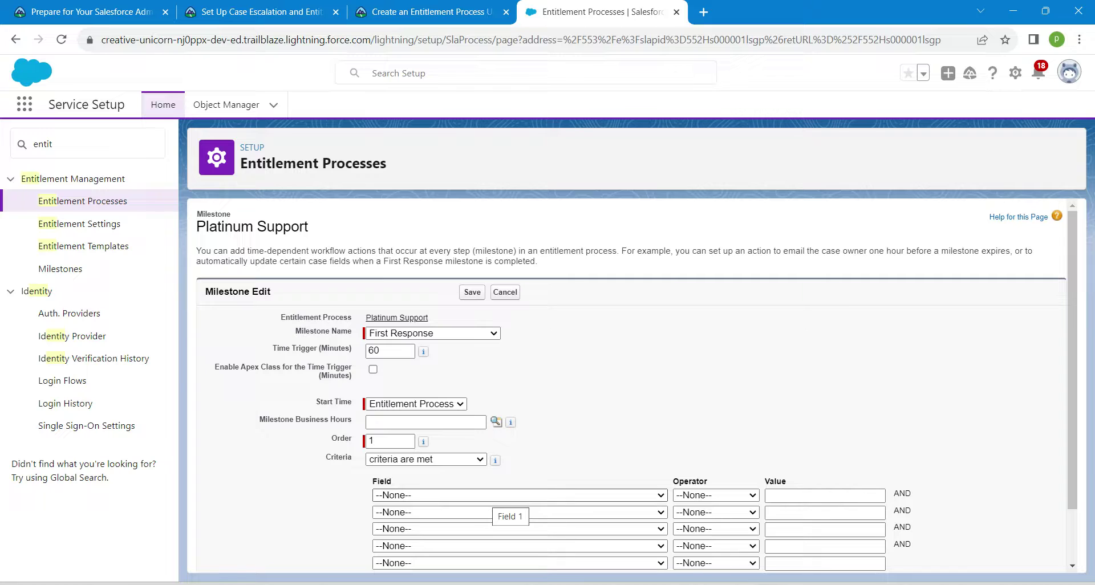
Step: Set the First Response milestone's first criterion to the field Account: Support Level with the operator equals
left_click(493, 496)
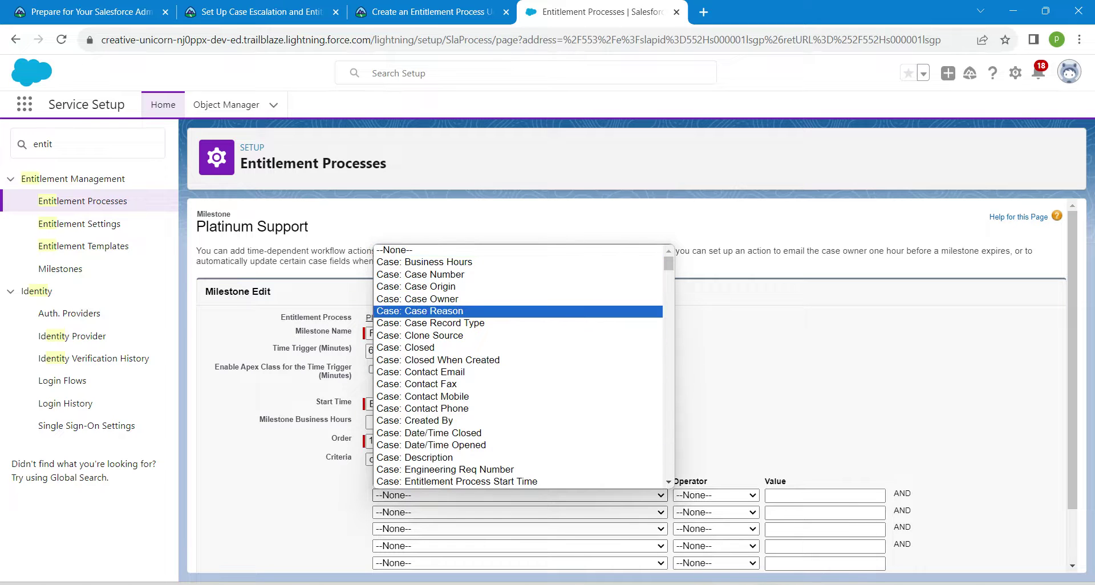
scroll(518, 365, "down", 12)
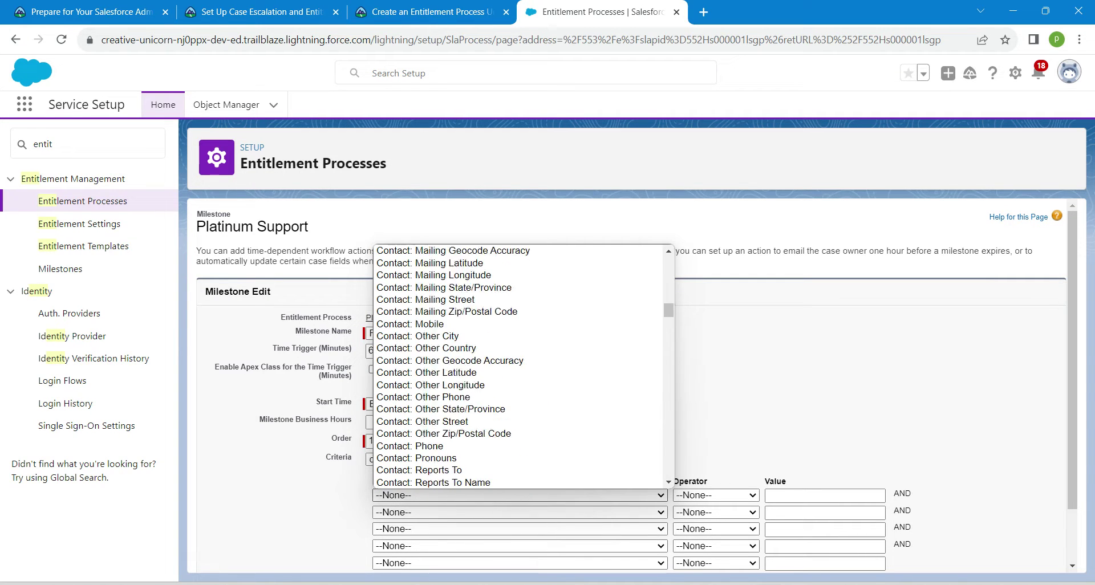
scroll(518, 366, "down", 15)
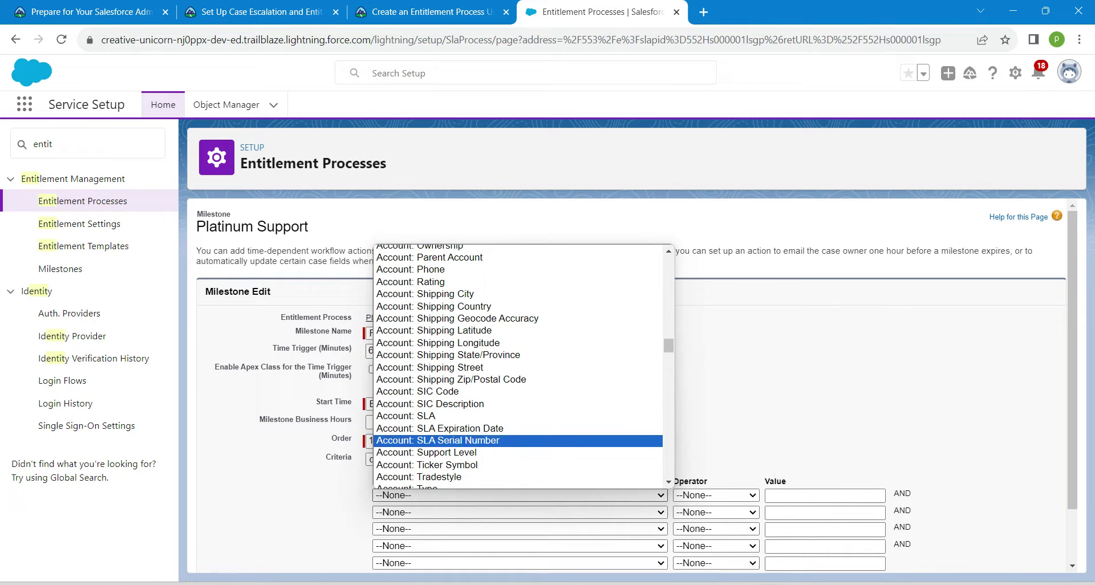
left_click(426, 453)
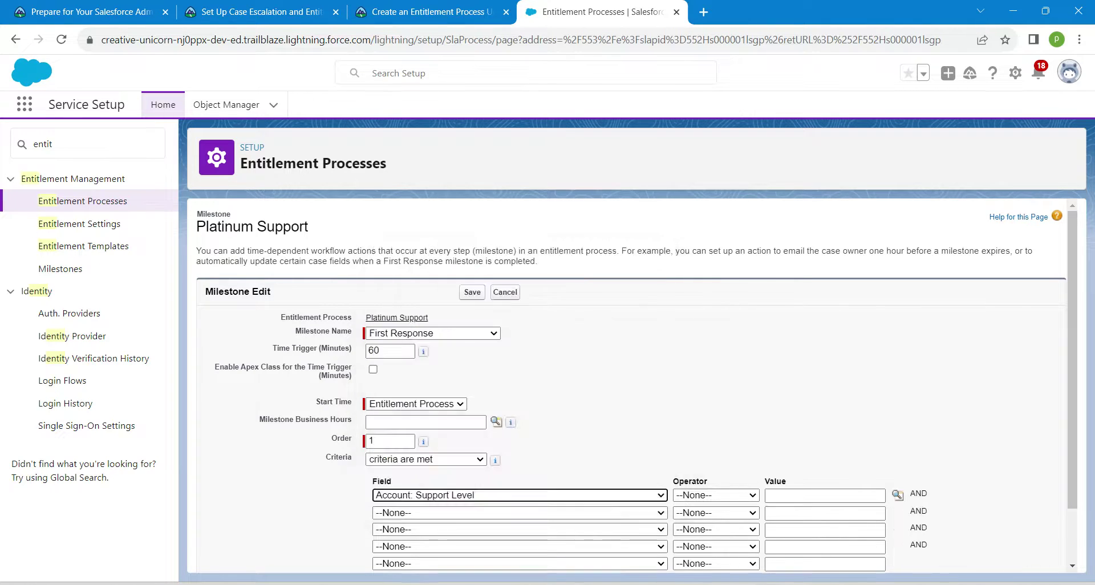
left_click(716, 496)
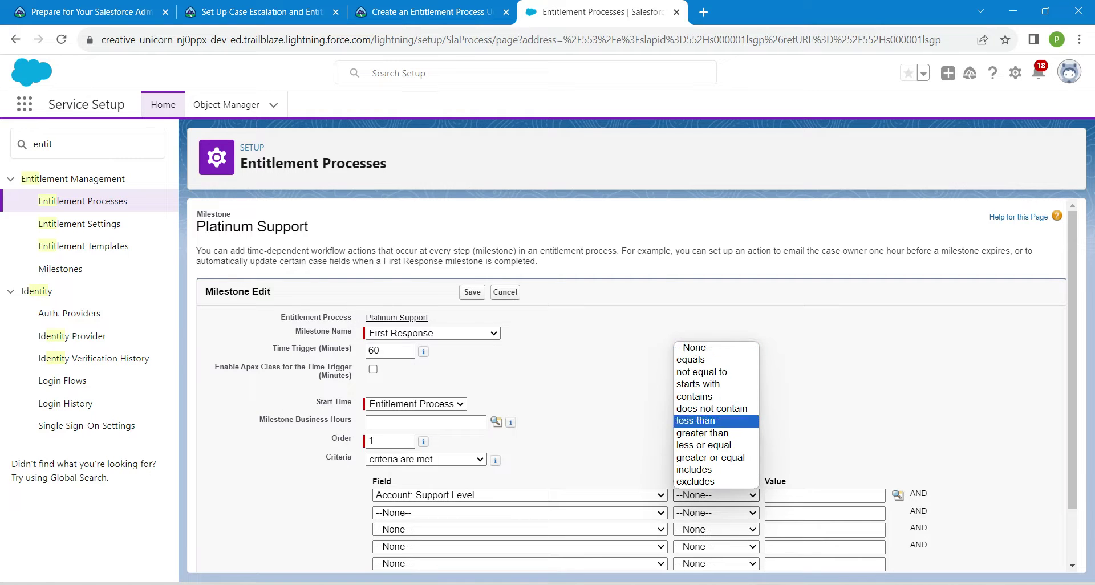
left_click(696, 360)
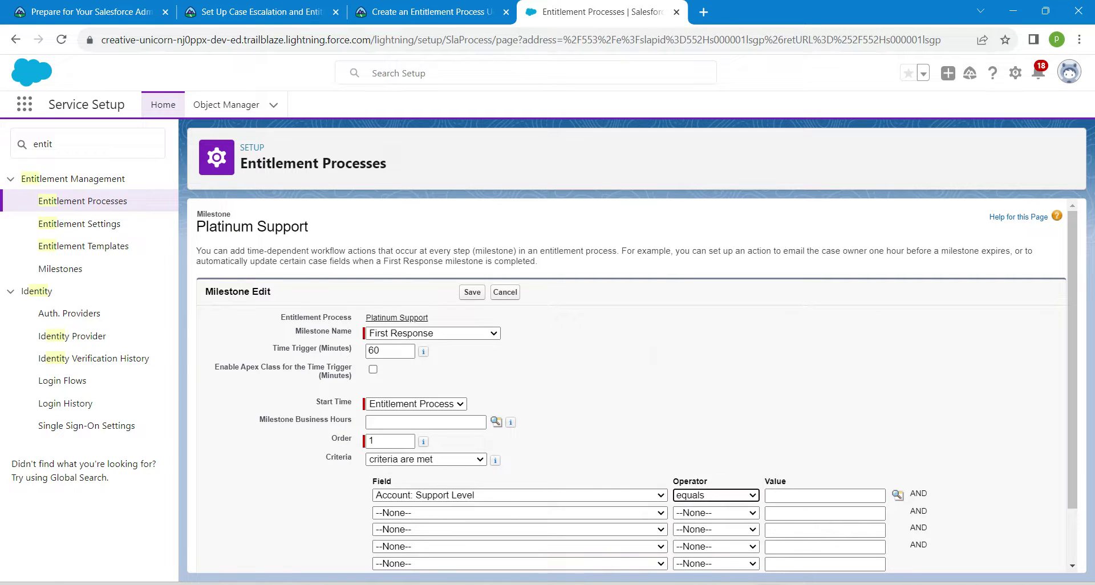
Step: Look up and insert Platinum as the criterion's value, and save the First Response milestone
left_click(897, 495)
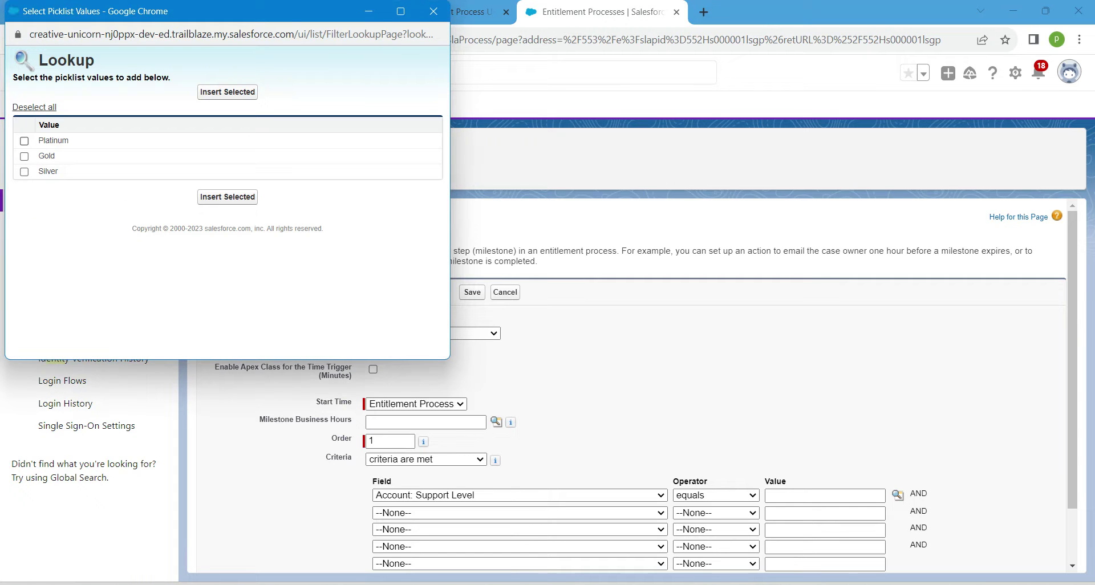
left_click(24, 141)
left_click(227, 197)
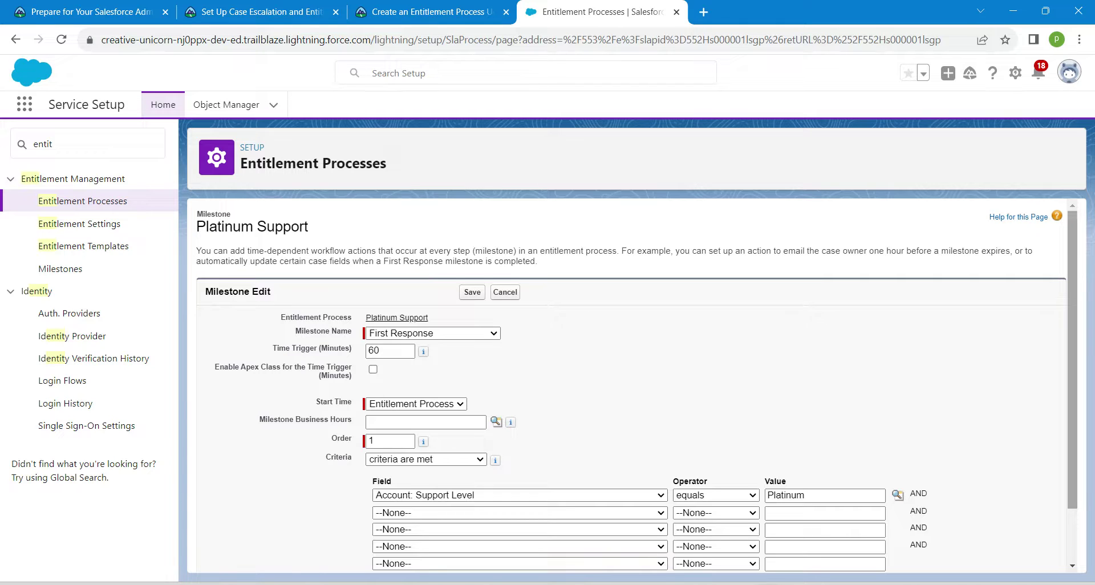
left_click(472, 293)
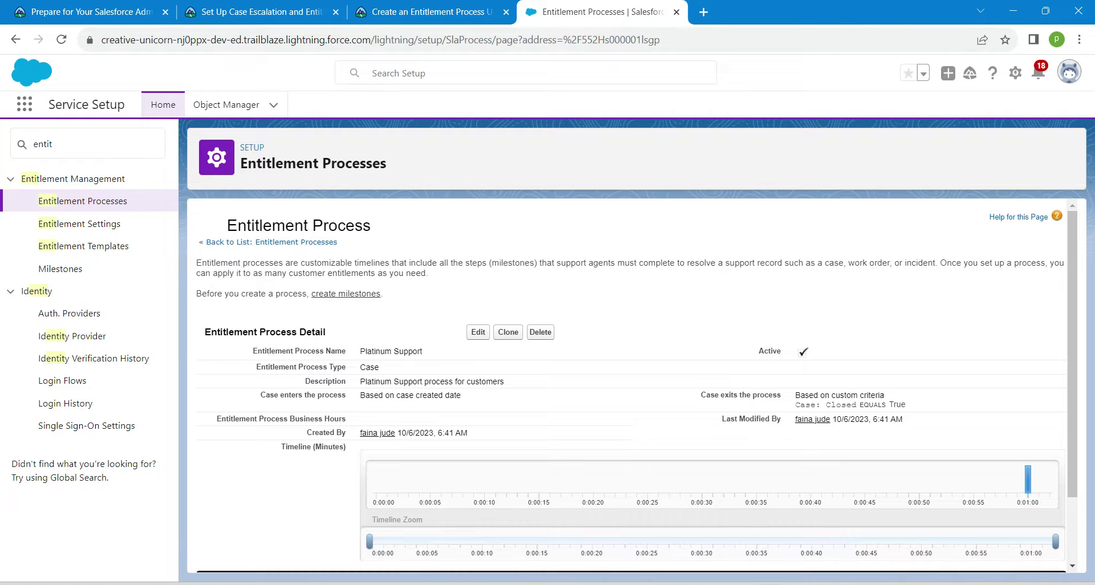
scroll(627, 388, "down", 2)
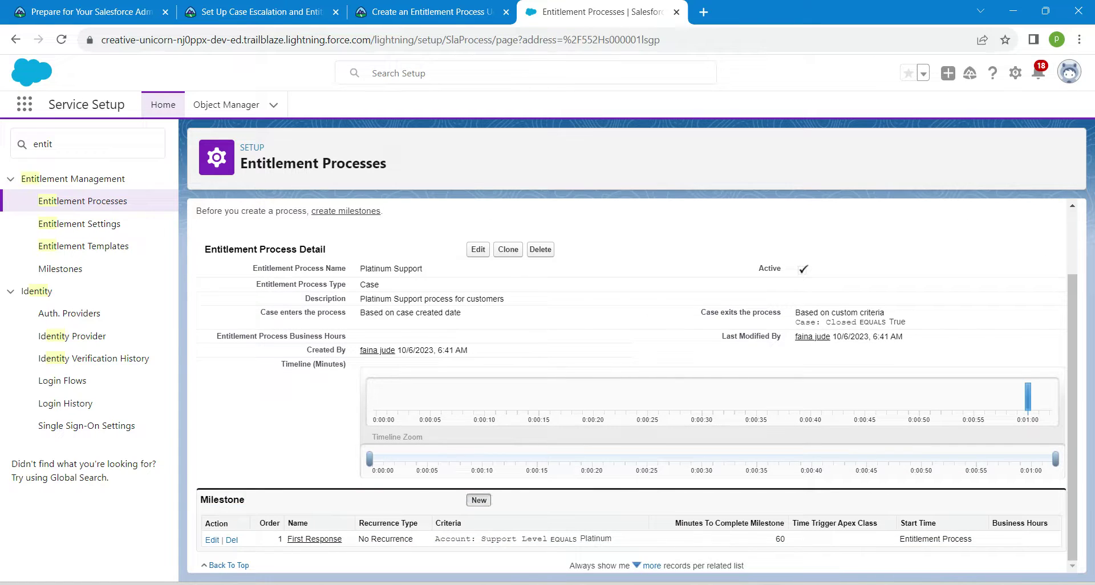
left_click(480, 500)
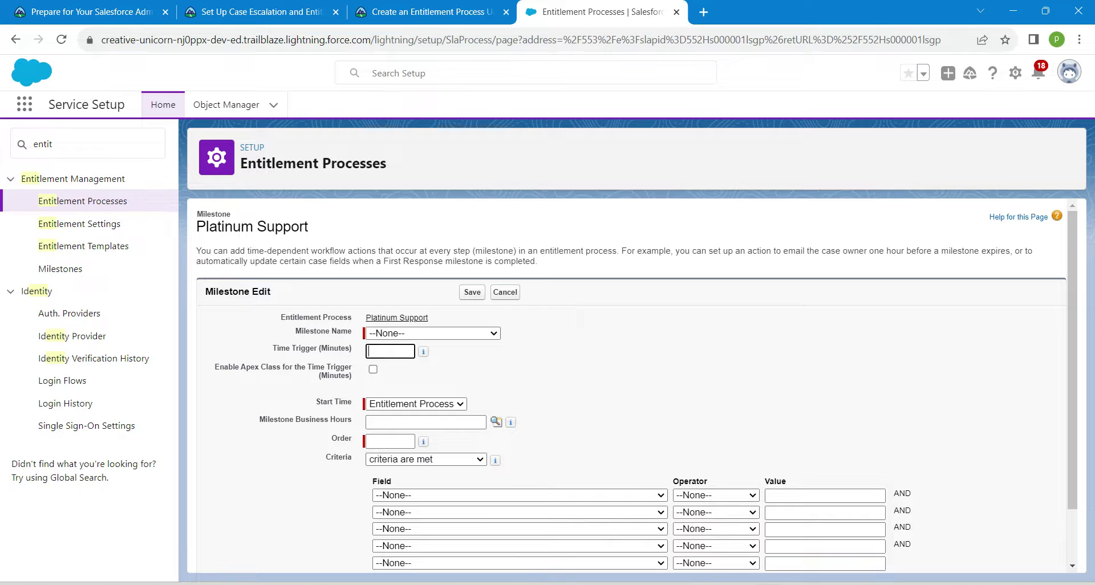
left_click(434, 334)
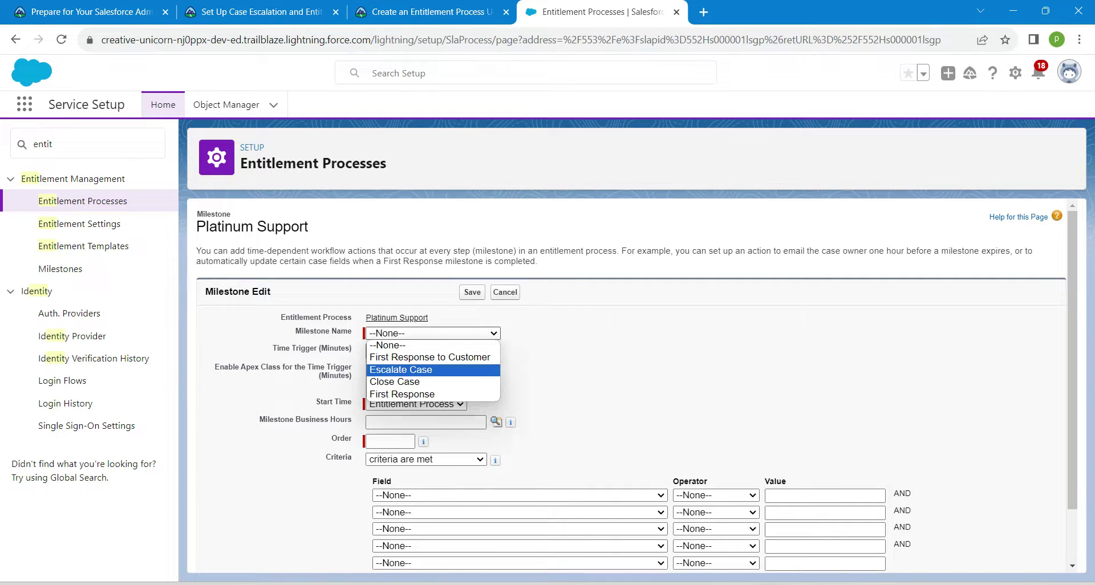
left_click(430, 357)
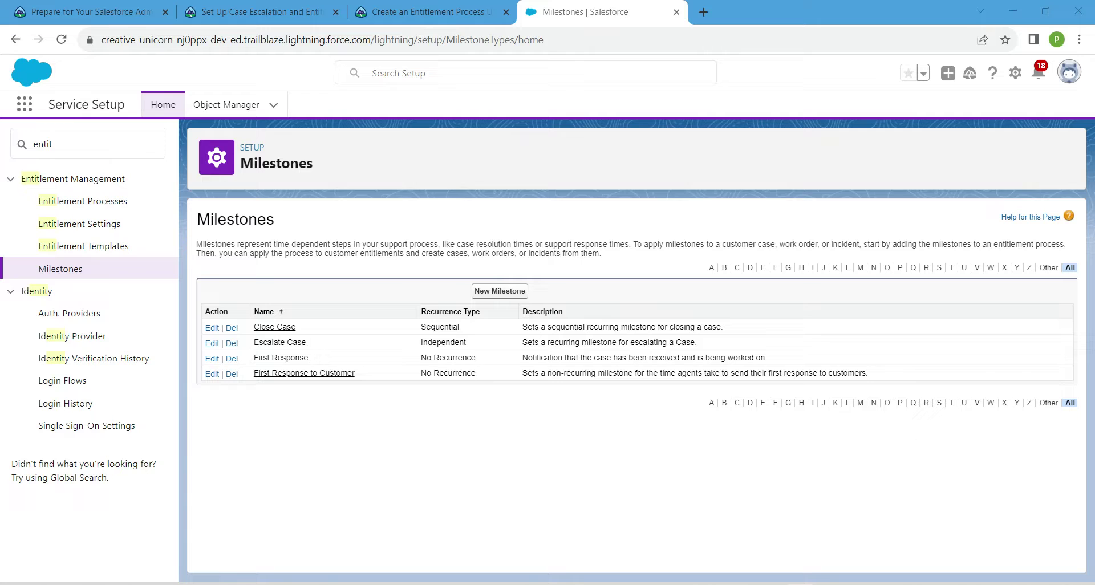
Step: Start a new milestone in the Milestones setup and name it Resolution Time, copying the name from the Trailhead instructions
left_click(60, 269)
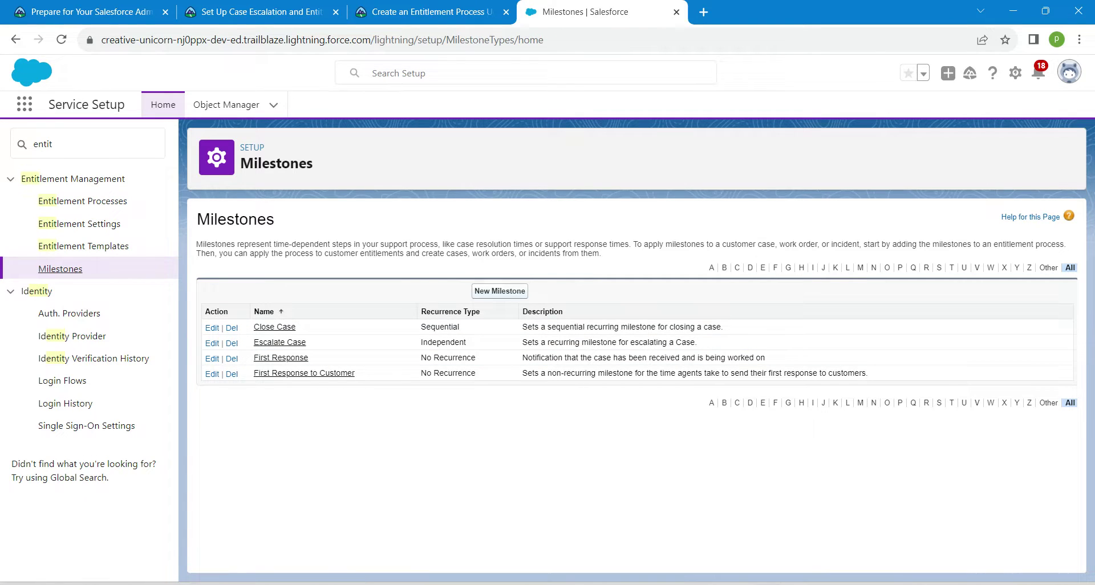
left_click(500, 291)
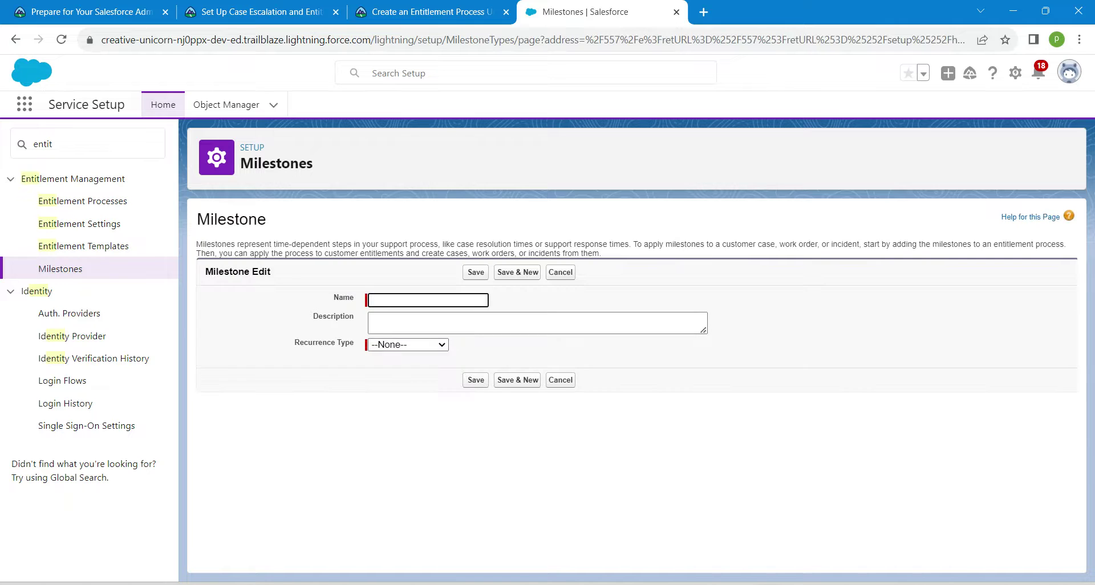
left_click(428, 300)
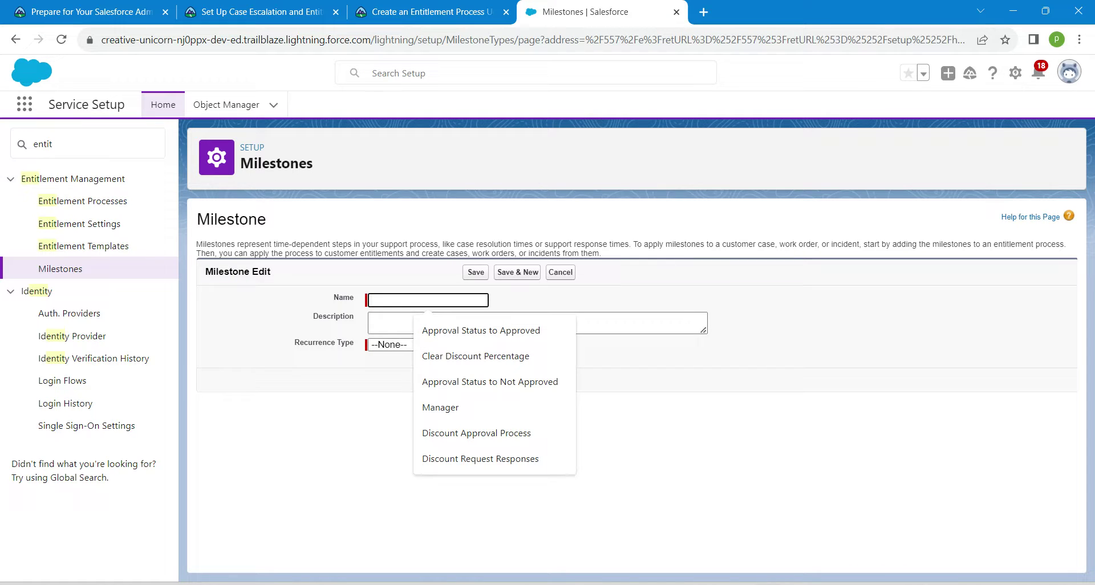
left_click(425, 11)
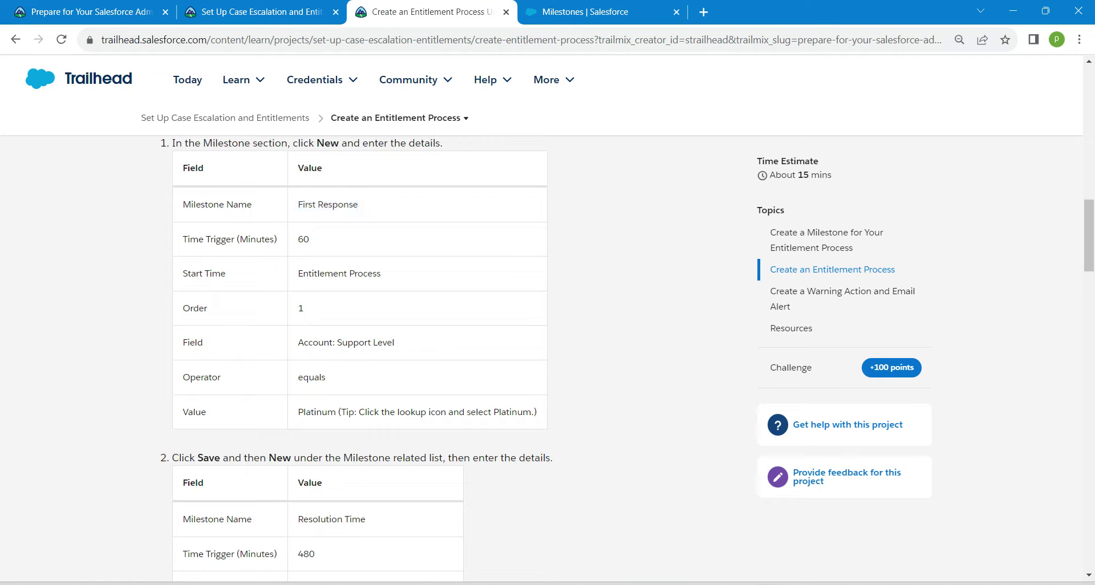
triple_click(332, 520)
key("ctrl+c")
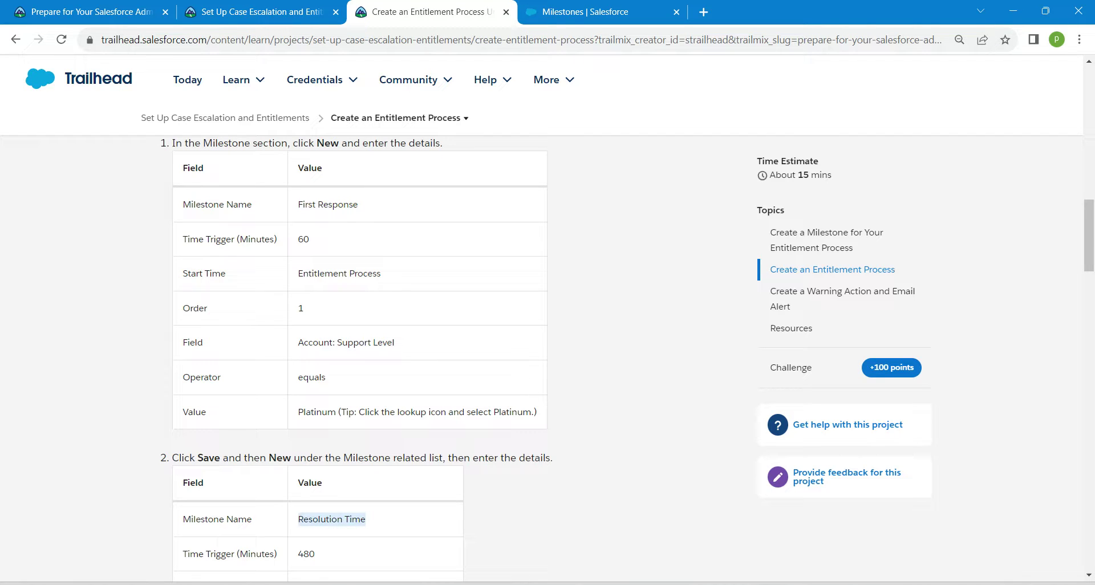
left_click(585, 11)
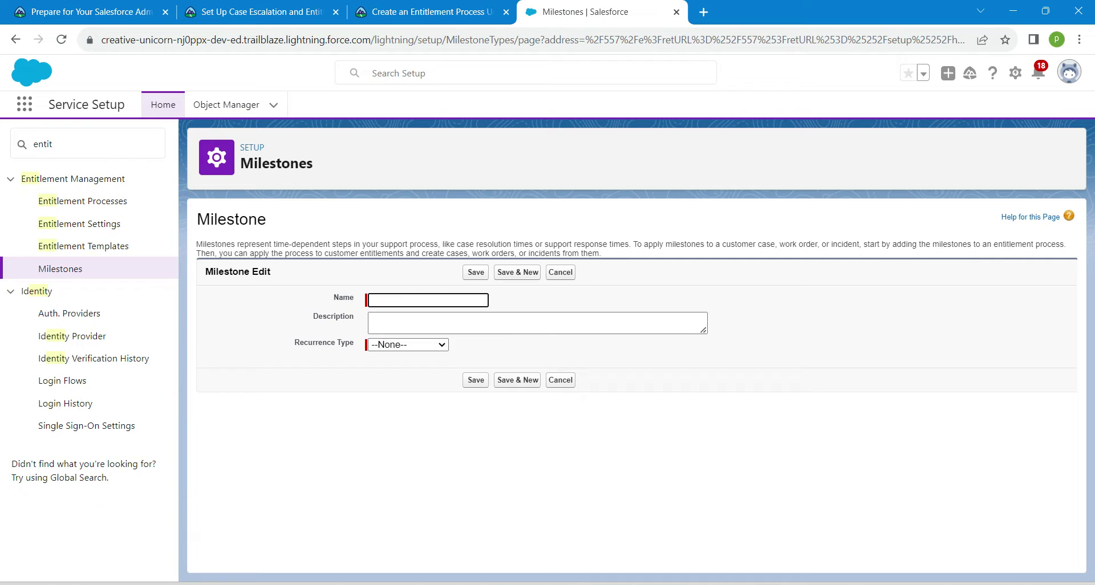
key("ctrl+v")
Step: Set the Resolution Time milestone's recurrence type to No Recurrence and save it
left_click(408, 344)
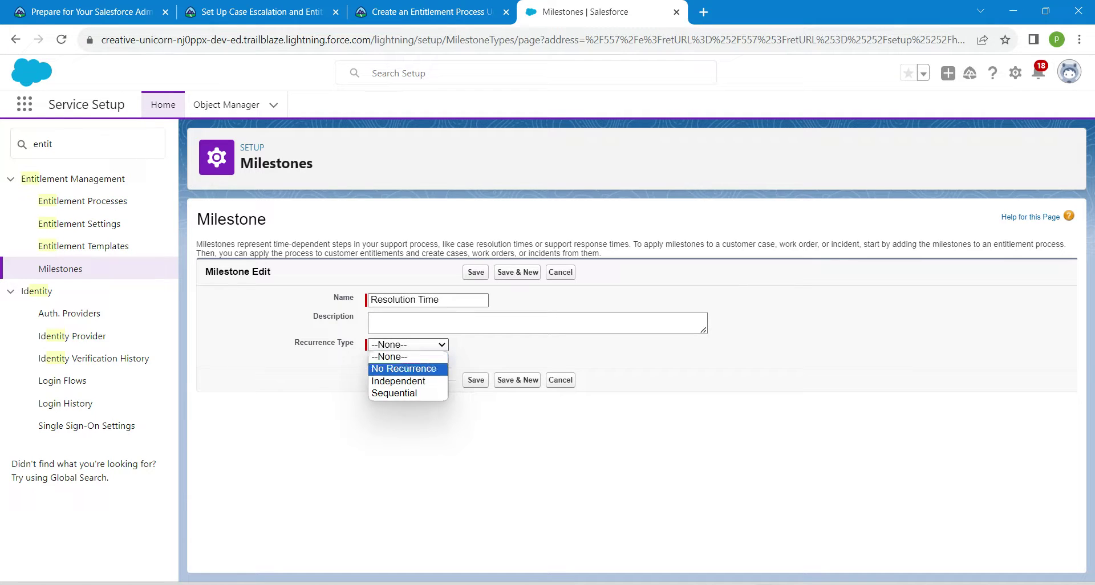
key("Return")
left_click(476, 380)
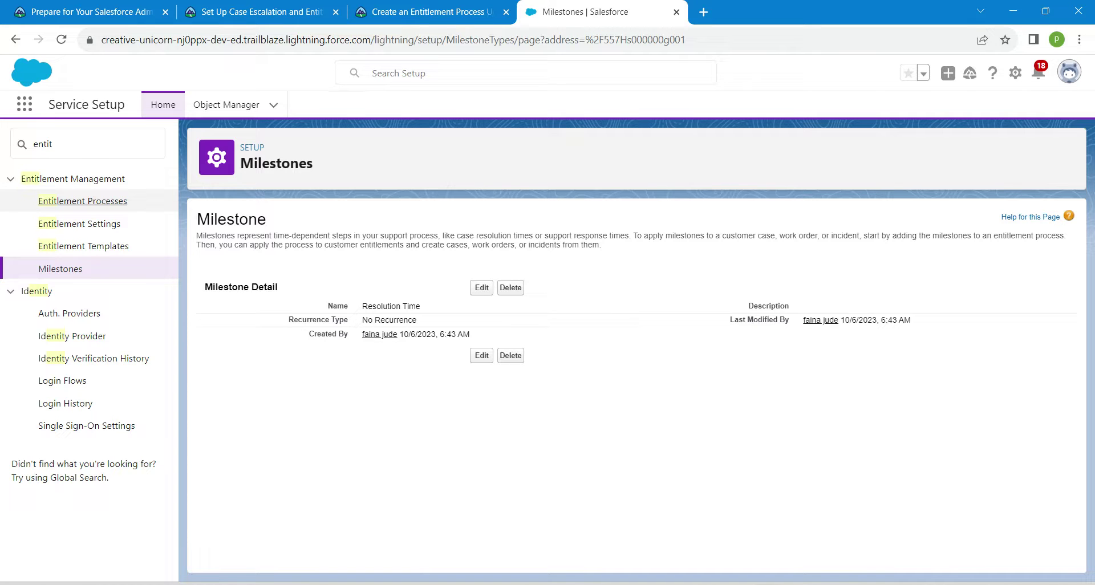
Step: Start a new milestone in the Platinum Support entitlement process and choose Resolution Time as its name
left_click(82, 201)
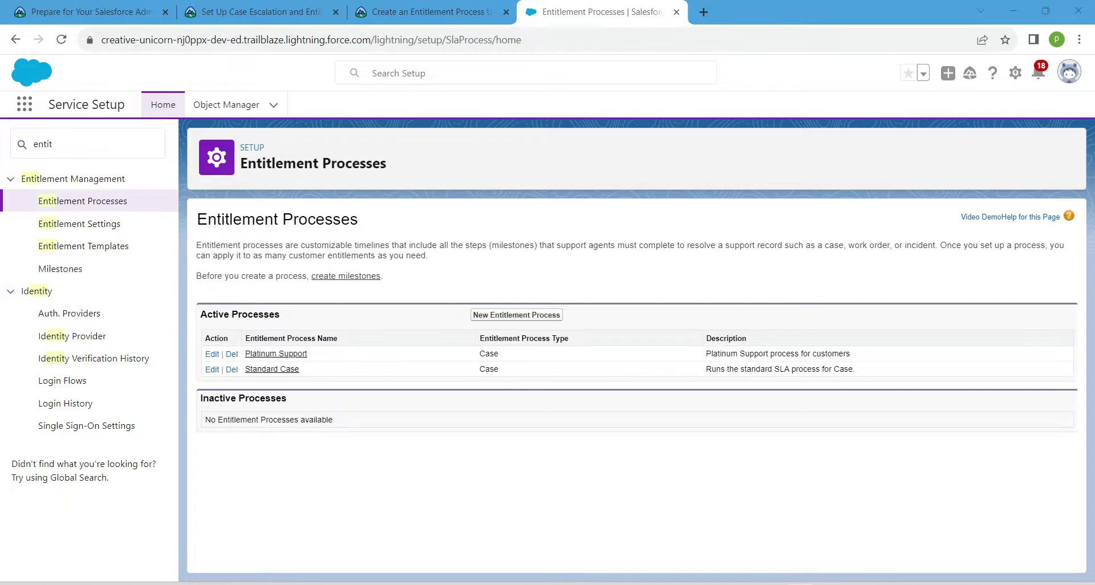
left_click(276, 353)
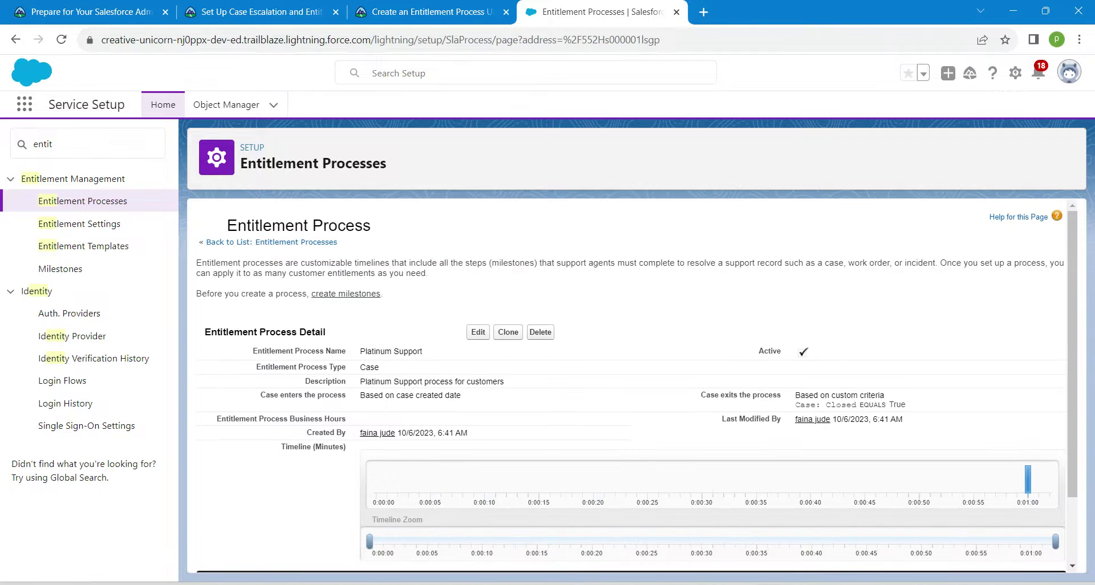
scroll(627, 388, "down", 2)
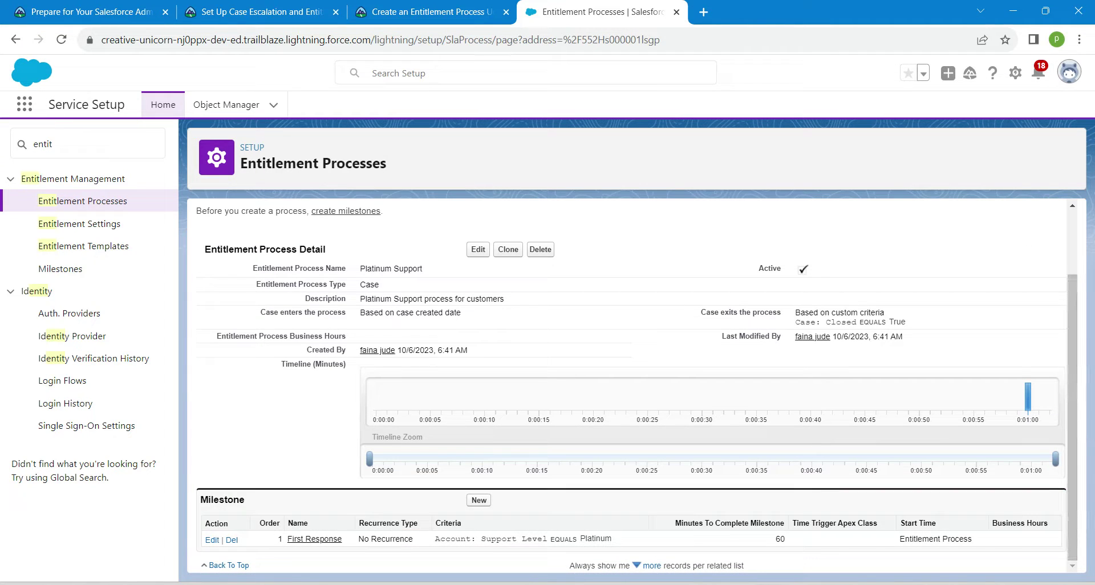
left_click(479, 501)
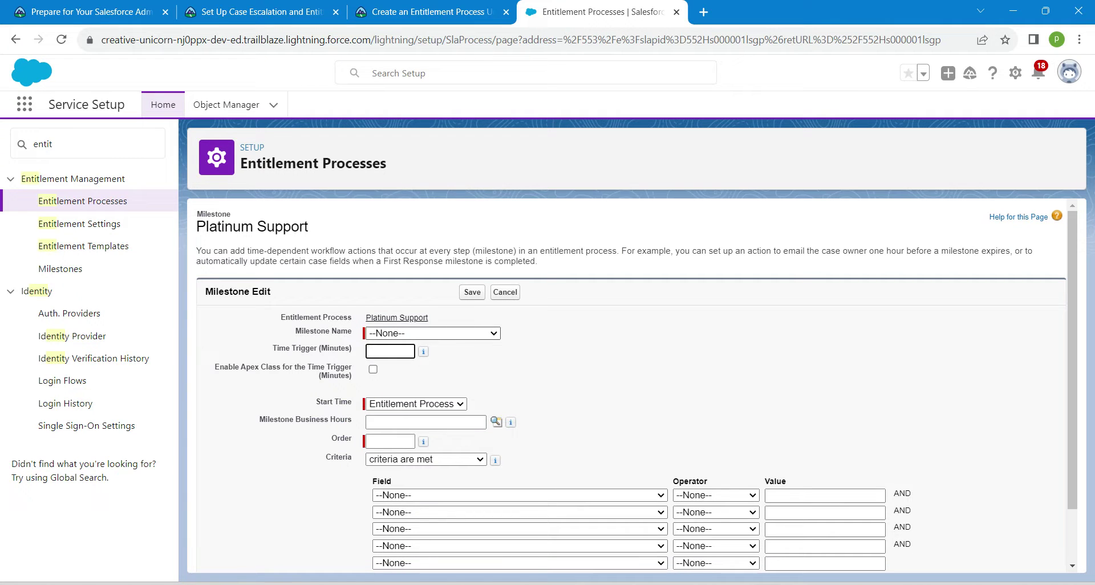
left_click(433, 334)
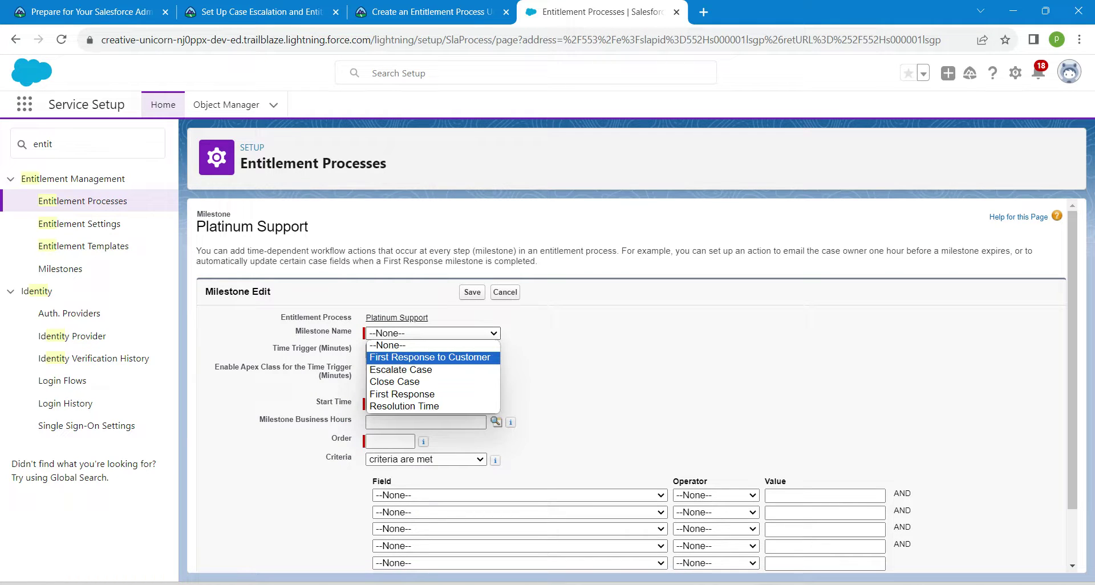
key("Down")
key("Down")
key("Down")
key("Down")
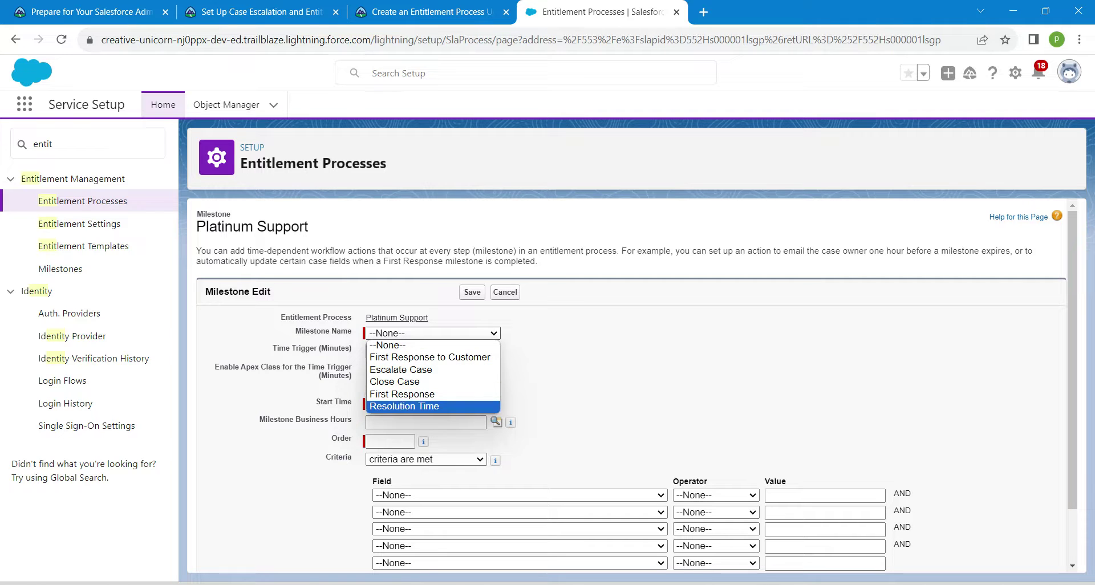
key("Return")
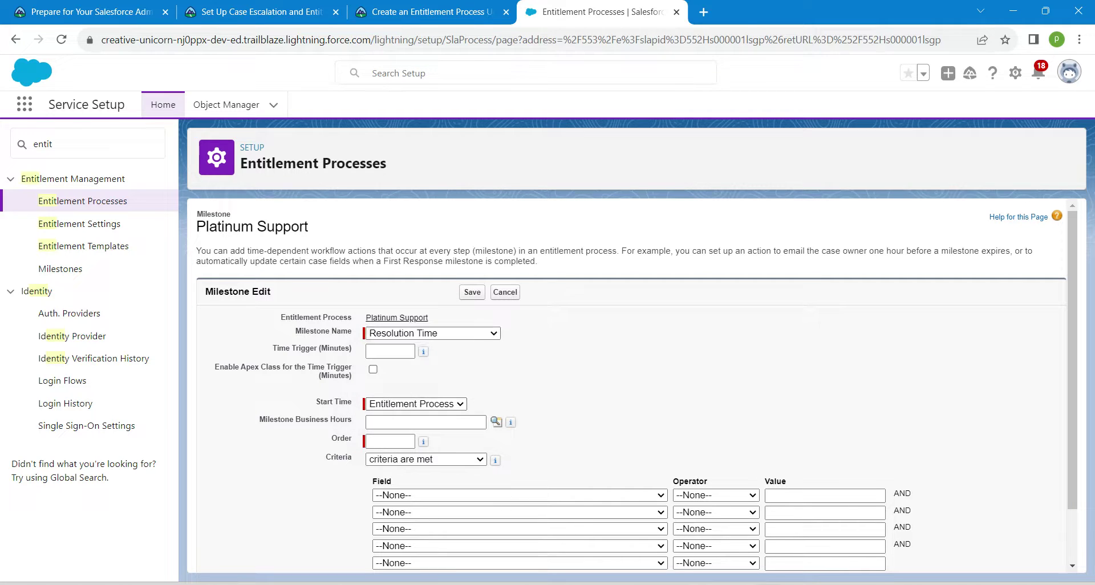
Step: Set the Resolution Time milestone's time trigger to 480 minutes and its order to 2
left_click(390, 352)
left_click(390, 352)
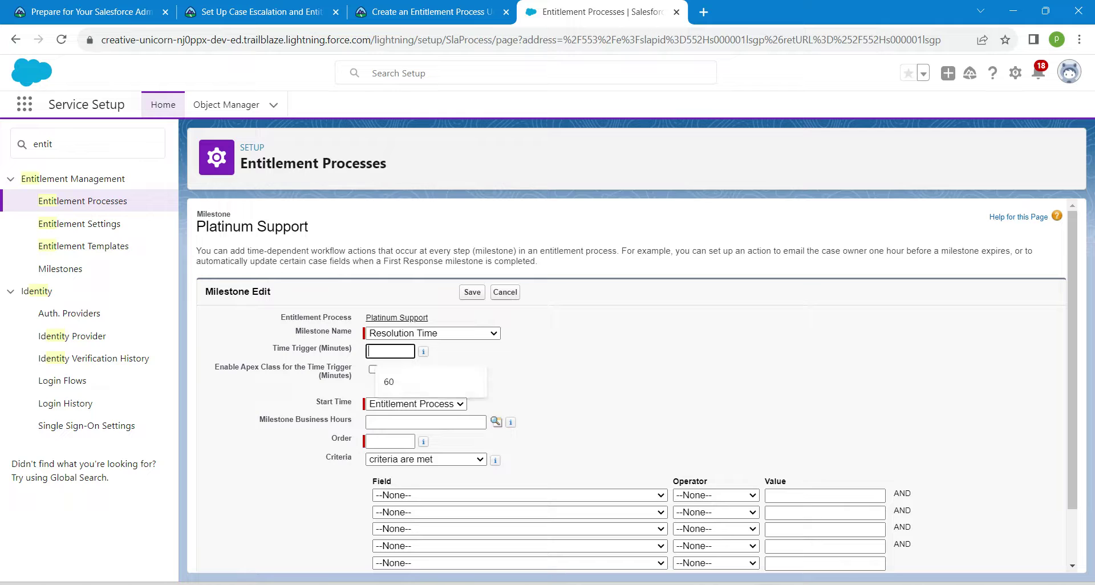
type("480")
left_click(426, 423)
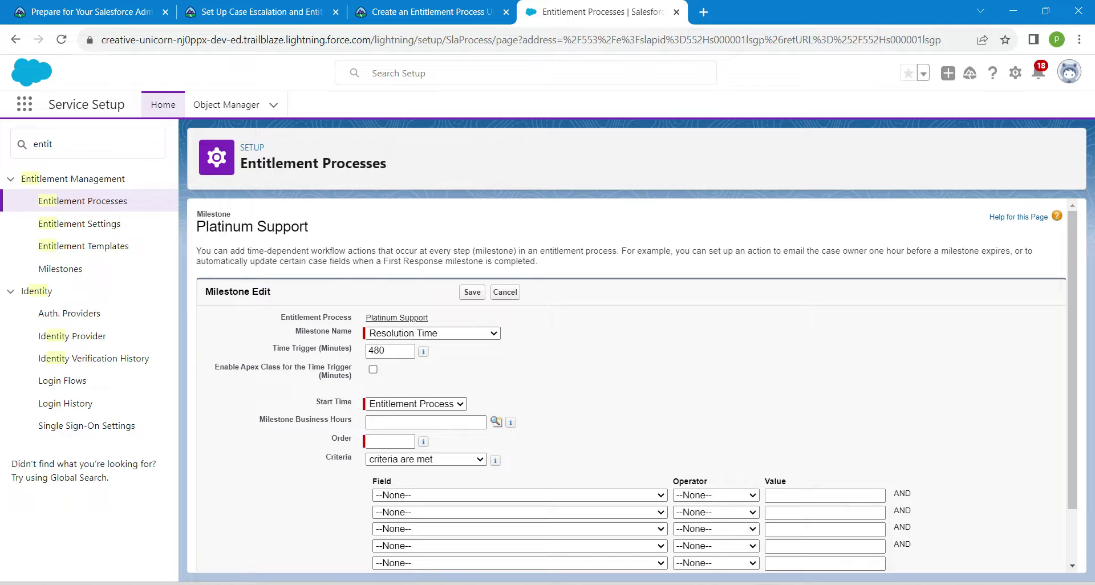
left_click(390, 442)
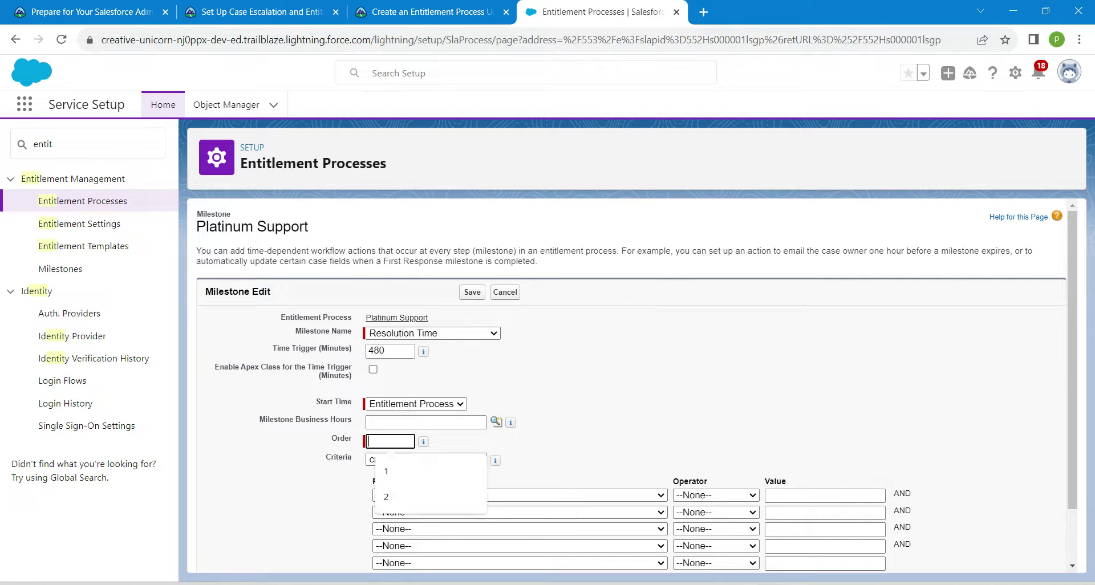
type("2")
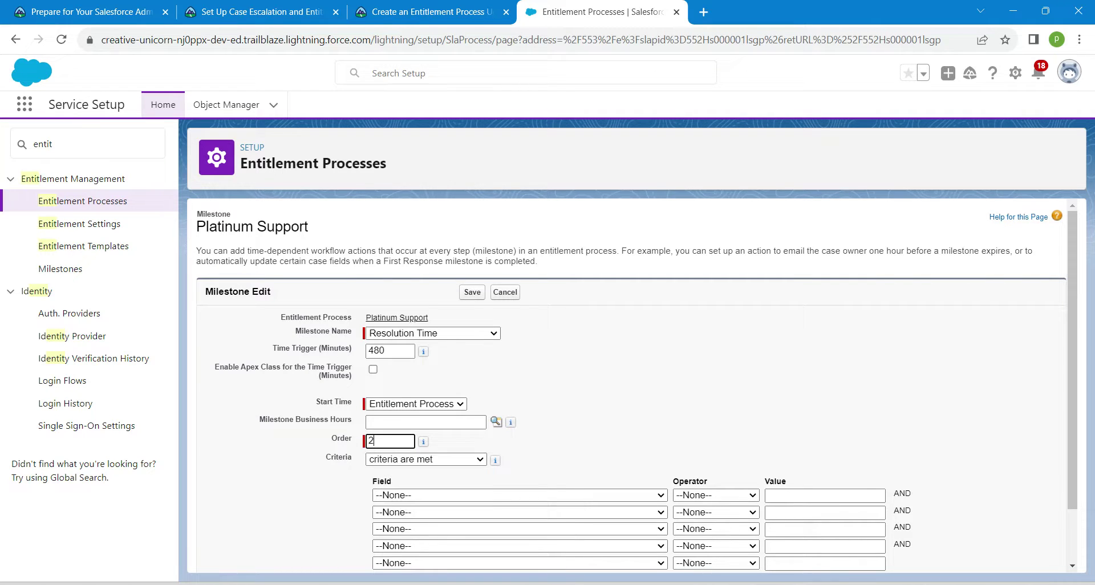
left_click(576, 422)
Step: Set the Resolution Time milestone's first criterion to the field Account: Support Level with the operator equals
left_click(519, 495)
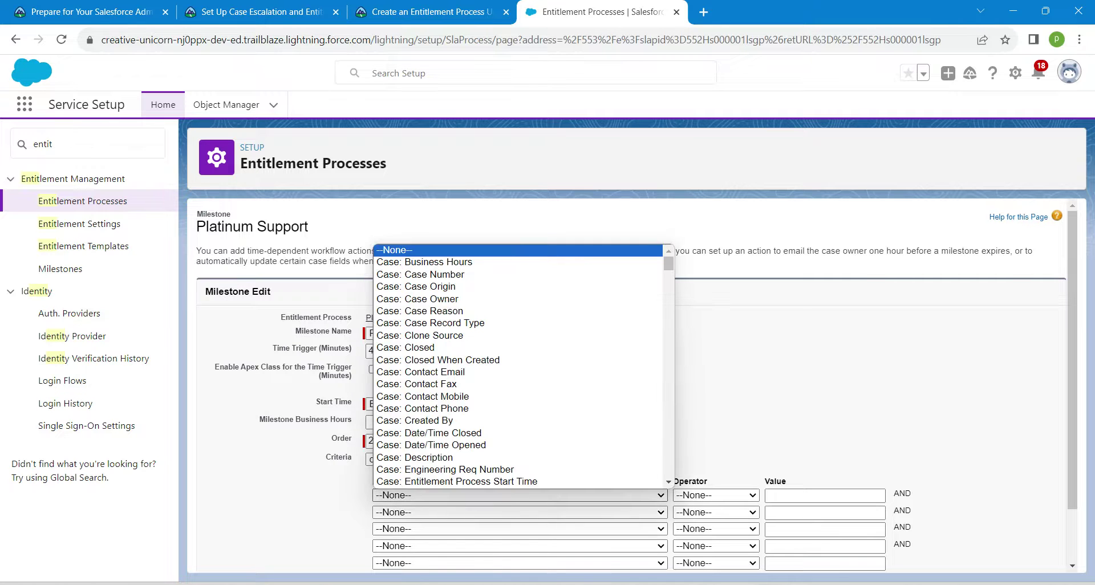
scroll(518, 365, "down", 15)
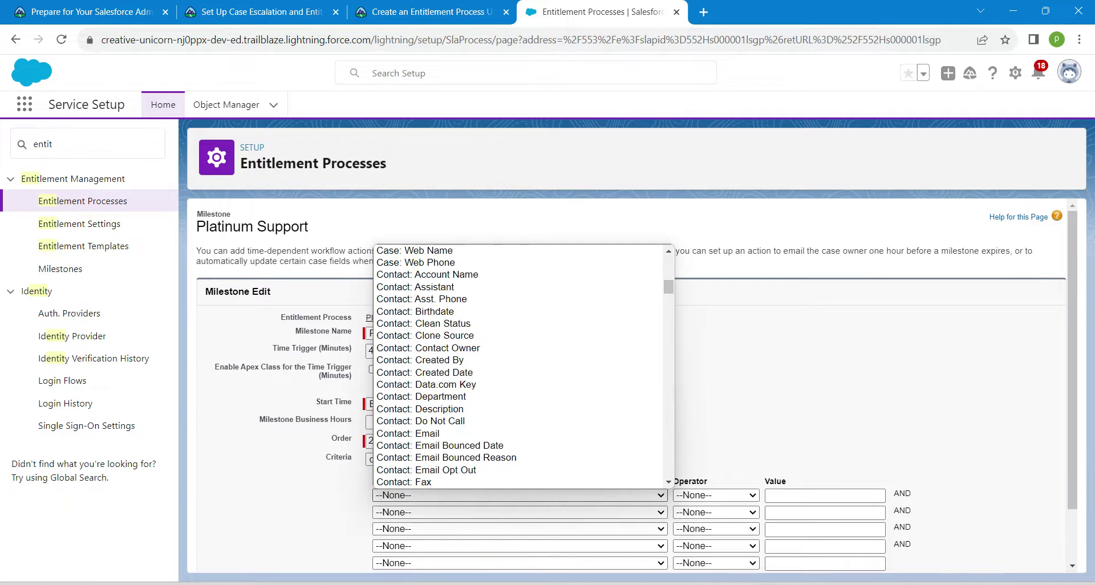
scroll(519, 365, "down", 6)
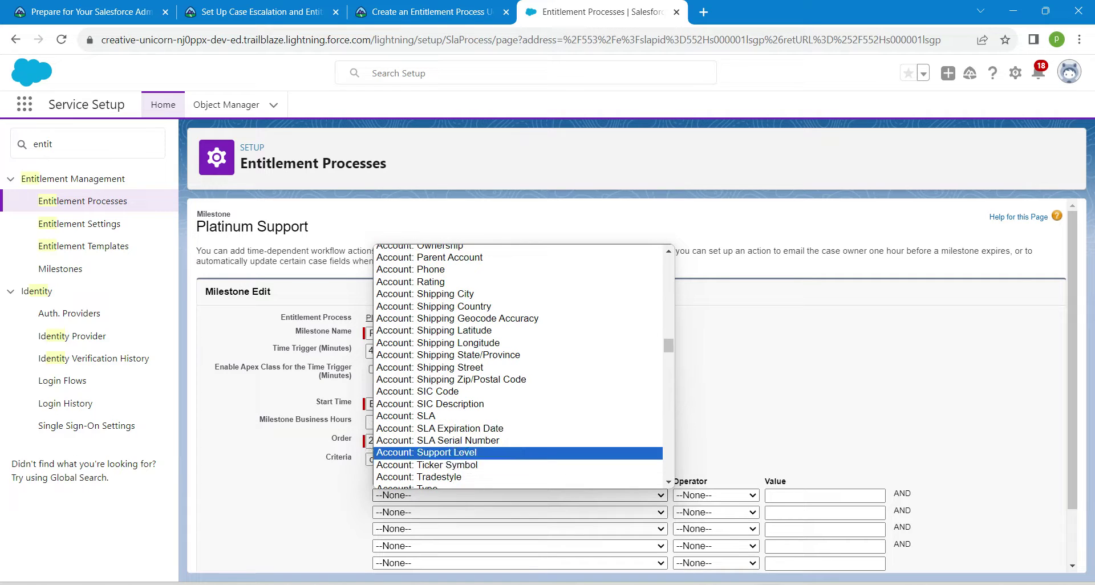
left_click(433, 452)
left_click(716, 495)
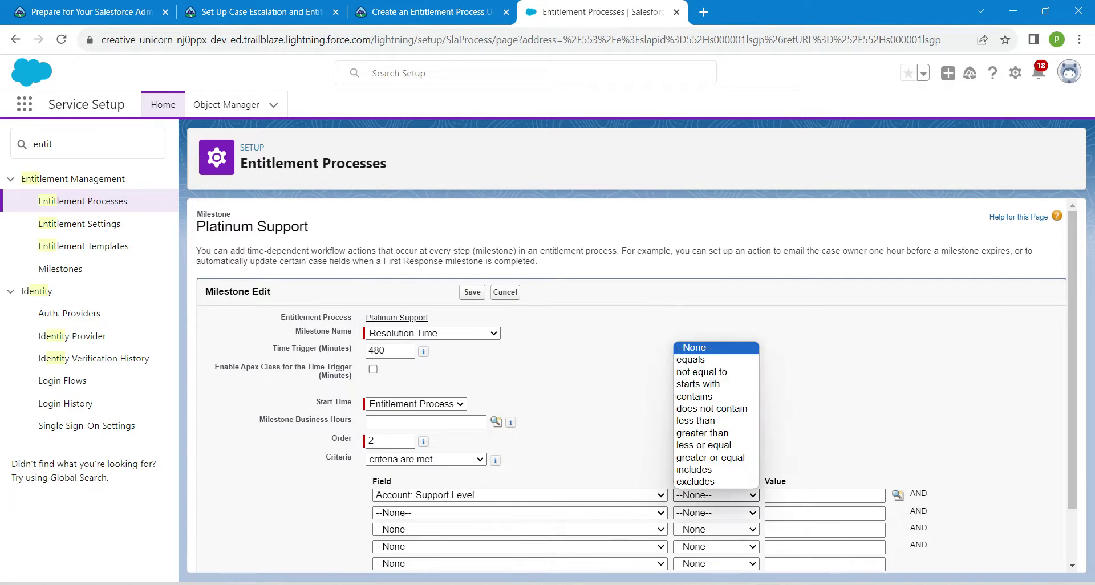
left_click(691, 360)
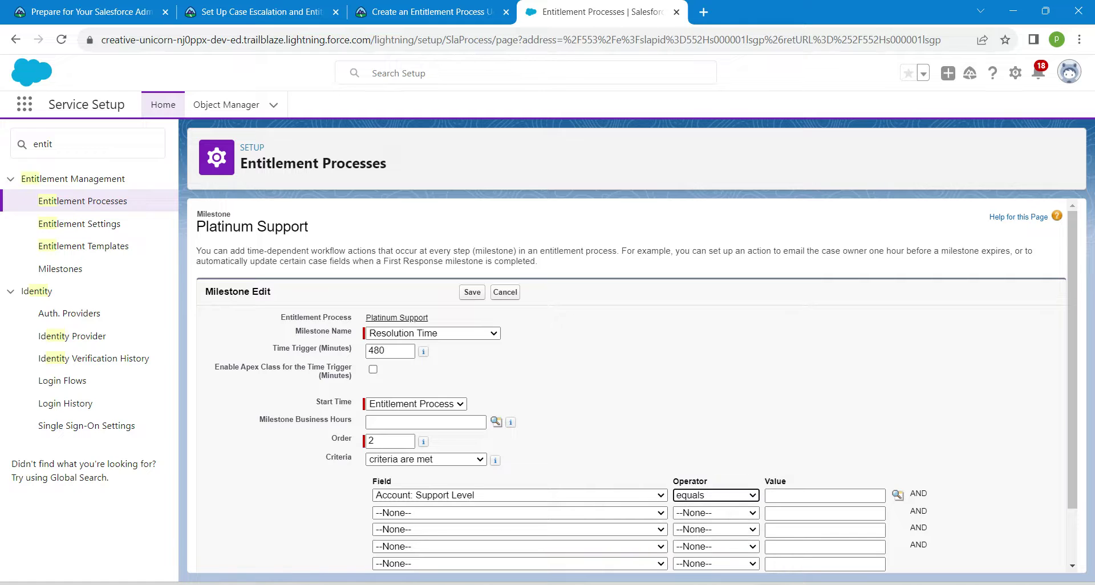
Step: Look up and insert Platinum as the Support Level criterion's value, and save the Resolution Time milestone
left_click(897, 496)
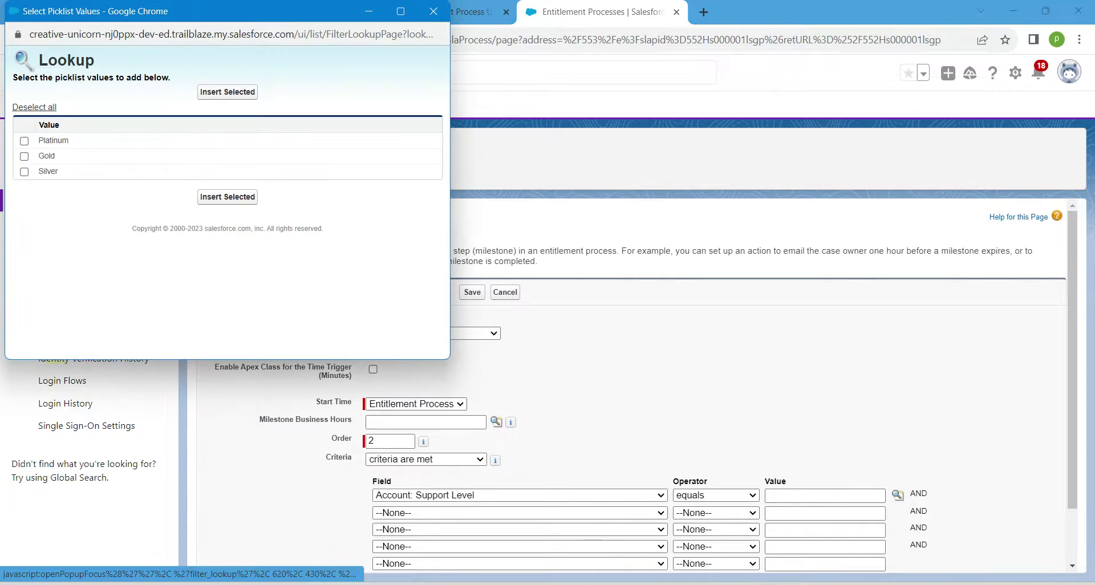
left_click(24, 141)
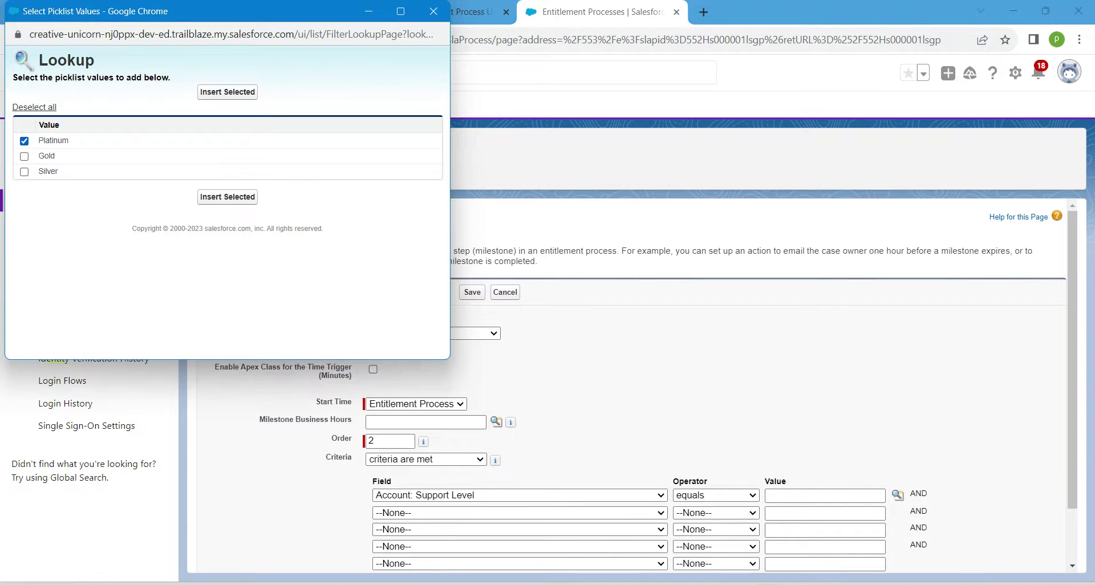
left_click(227, 197)
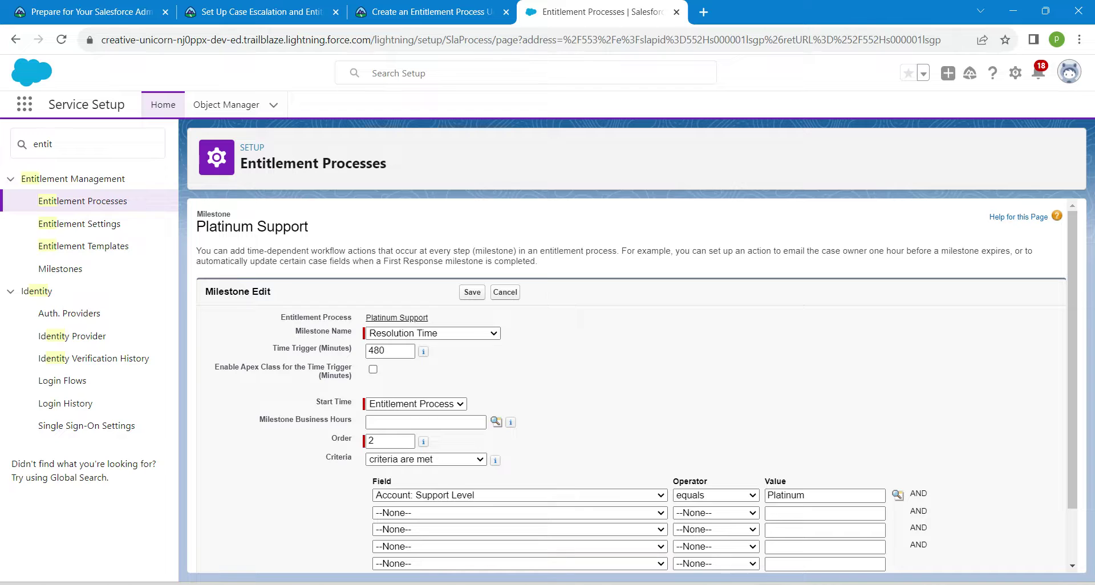
left_click(473, 292)
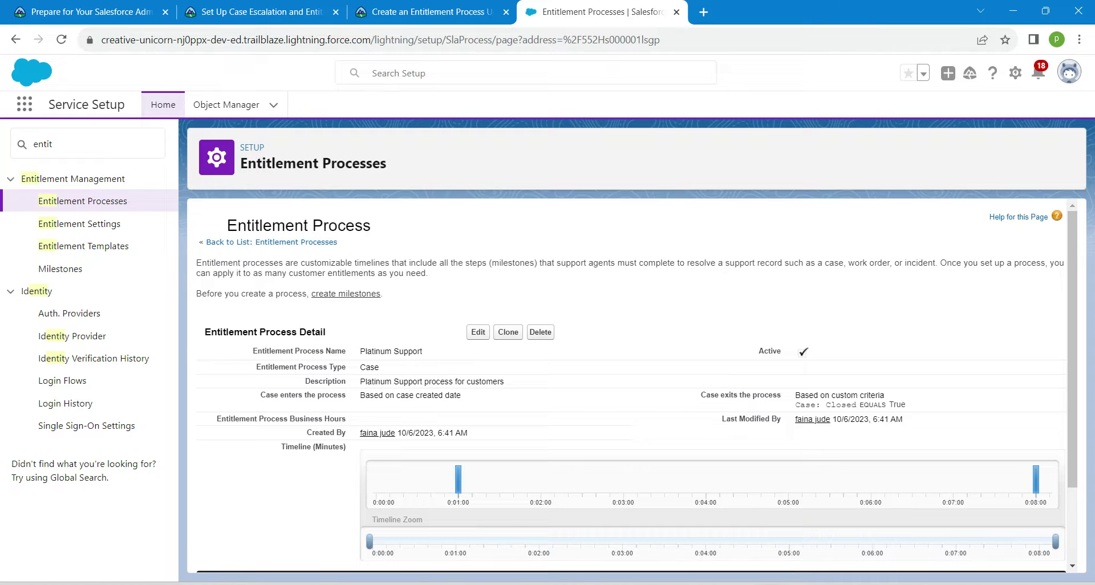
Step: Find Classic Email Templates in Setup by searching for "class" and start a new template of type Text
double_click(45, 144)
type("c")
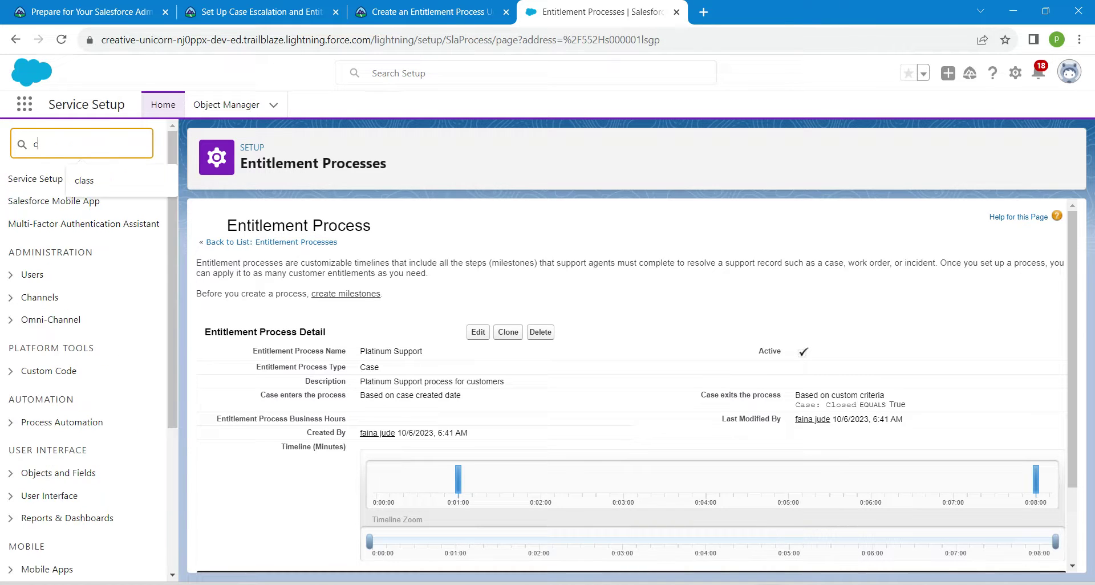
type("lass")
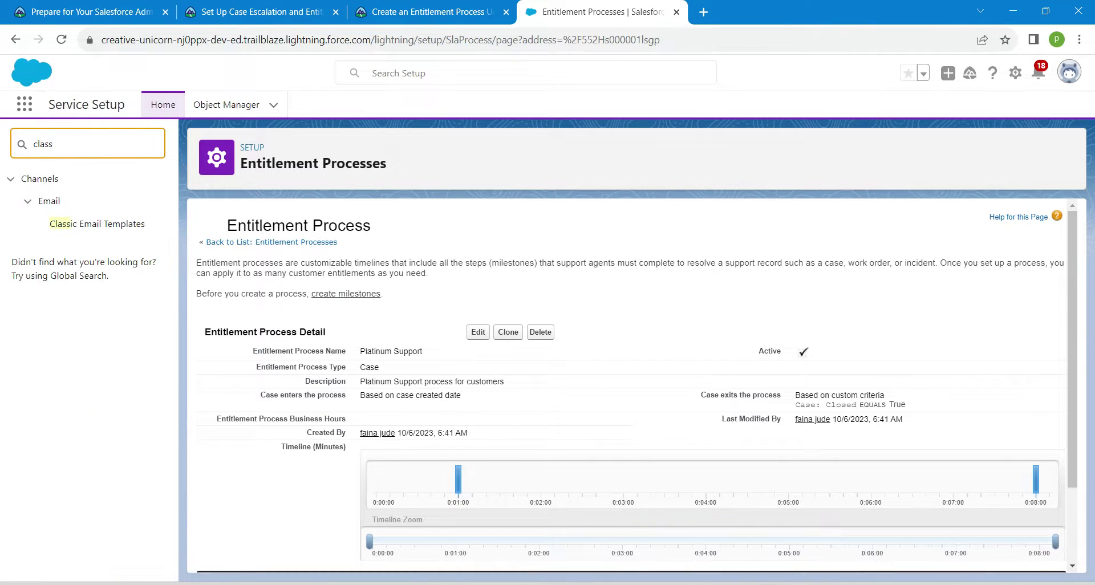
left_click(97, 223)
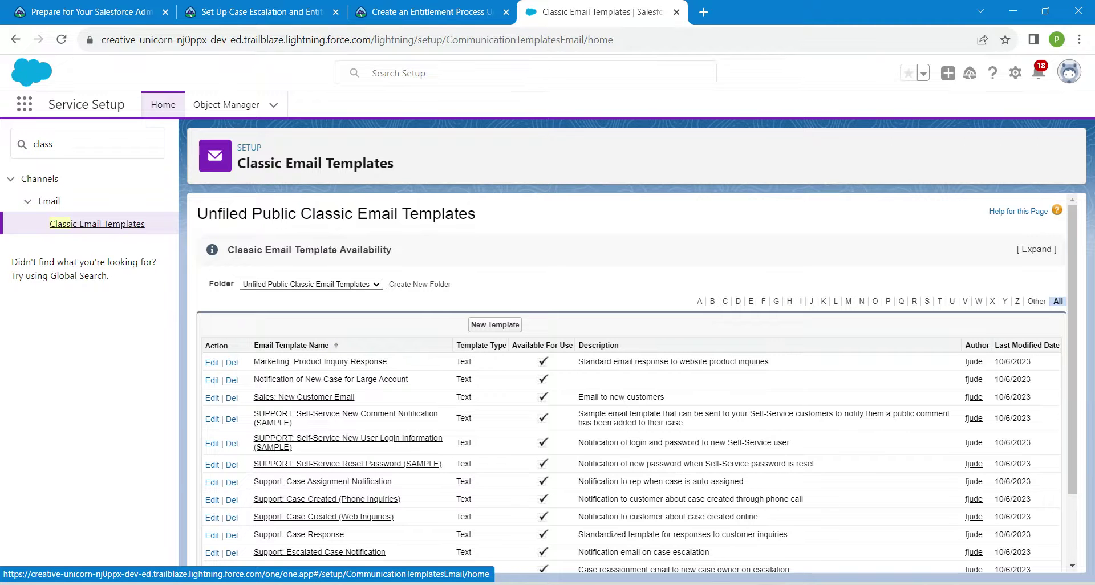
left_click(495, 325)
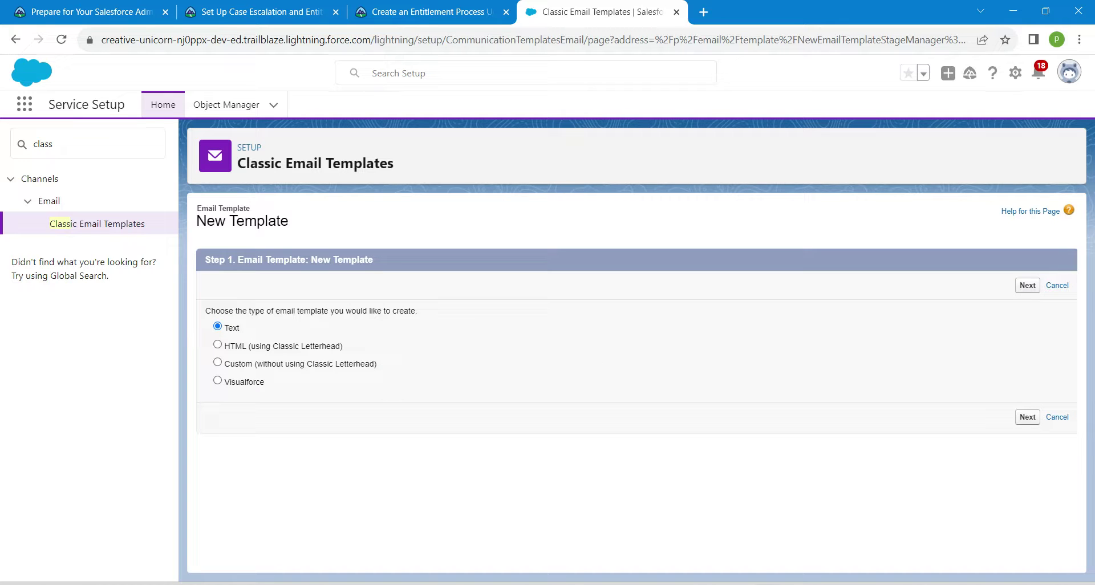
left_click(1028, 417)
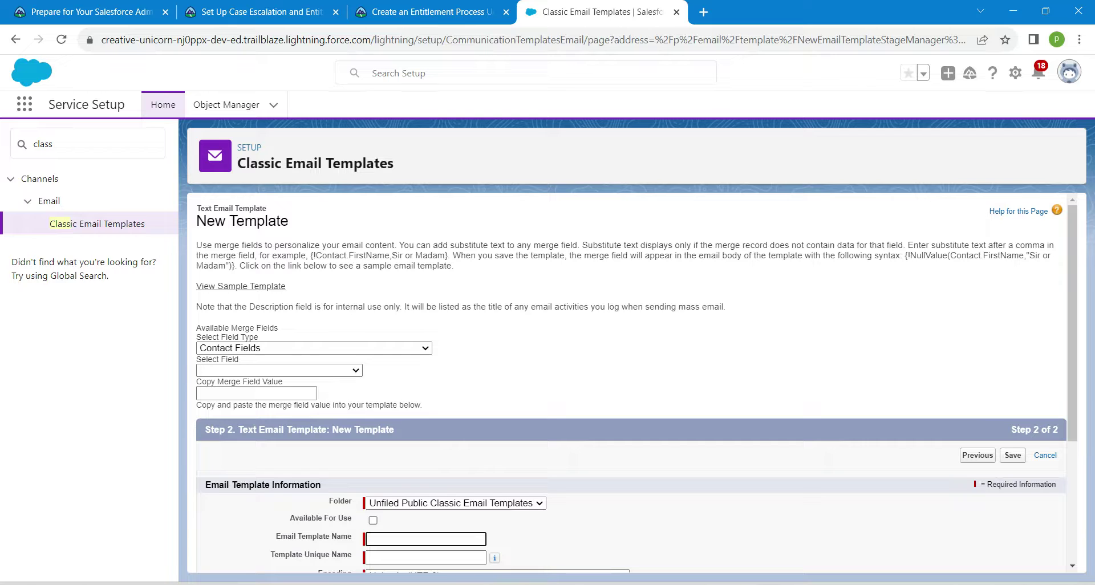
Step: Name the email template "First Response due in 10 min!", copying the name from the Trailhead instructions, and let the unique name fill in by default
scroll(631, 382, "down", 3)
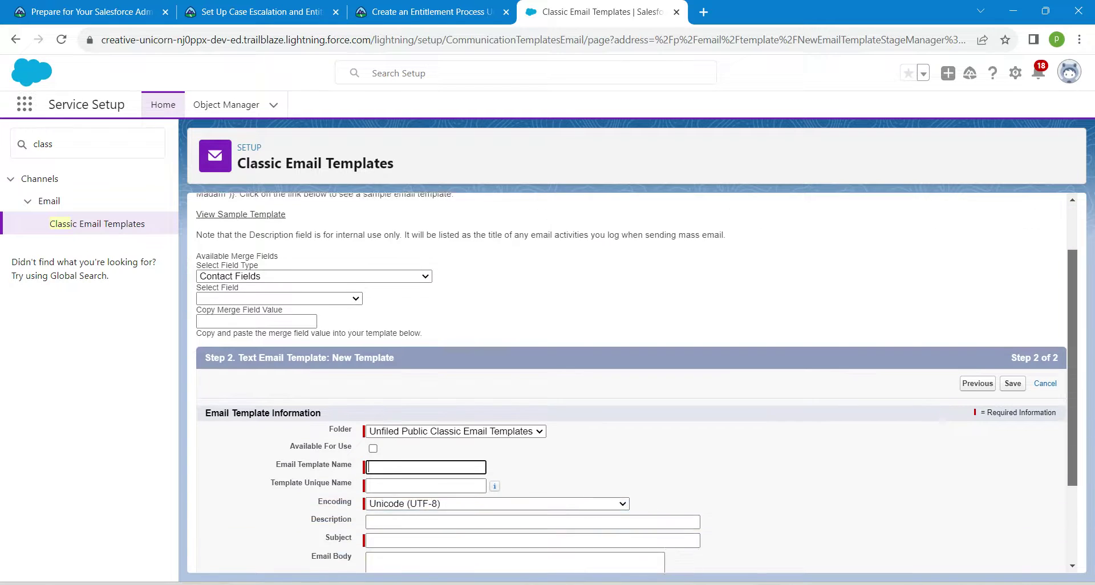
left_click(426, 348)
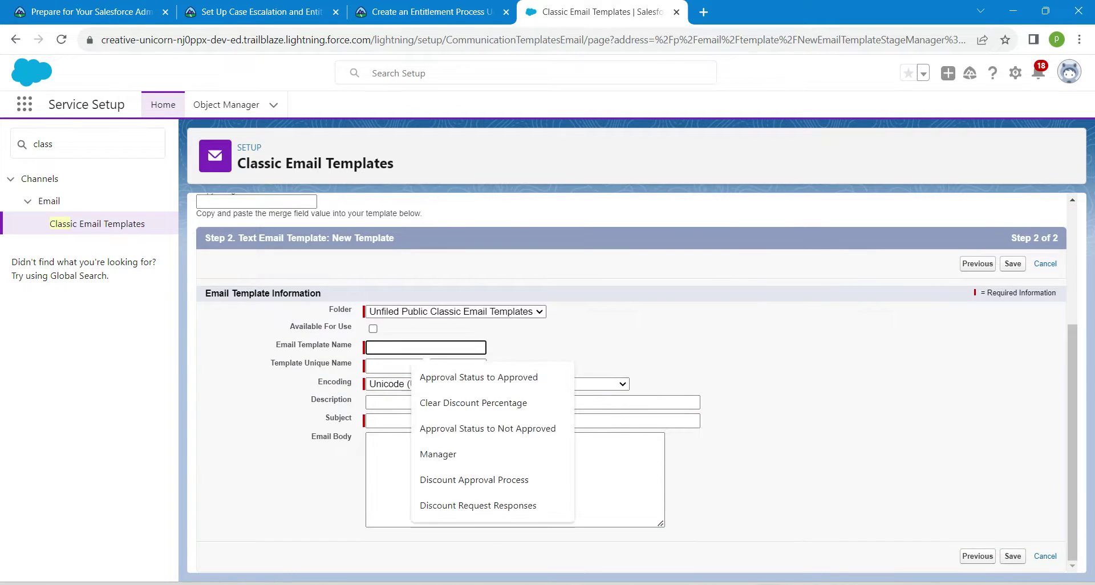
left_click(425, 12)
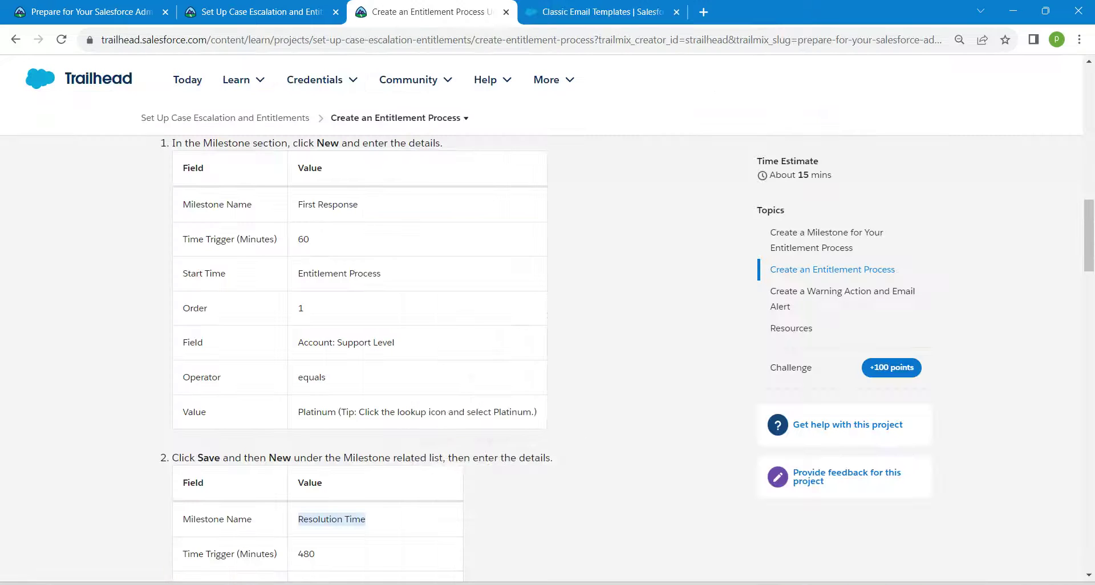
scroll(445, 360, "down", 15)
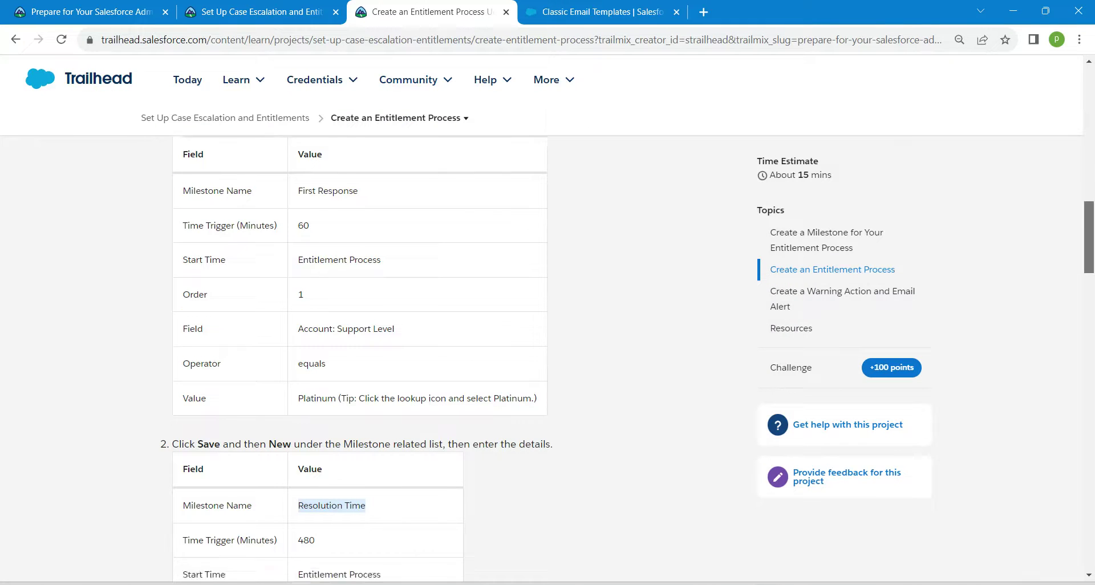
scroll(445, 359, "down", 3)
scroll(445, 360, "up", 2)
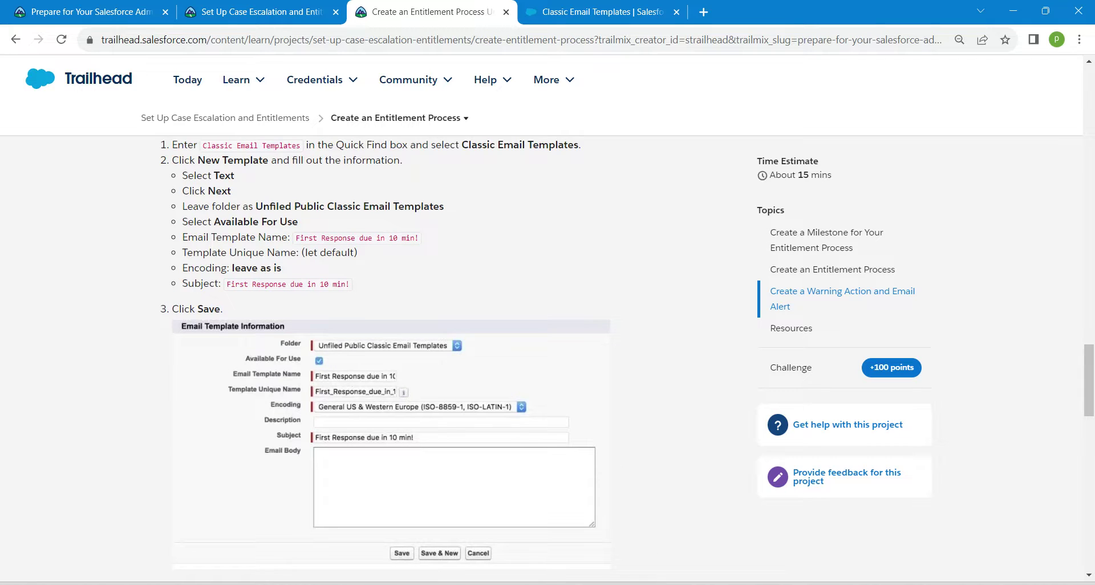
left_click_drag(295, 239, 420, 239)
key("ctrl+c")
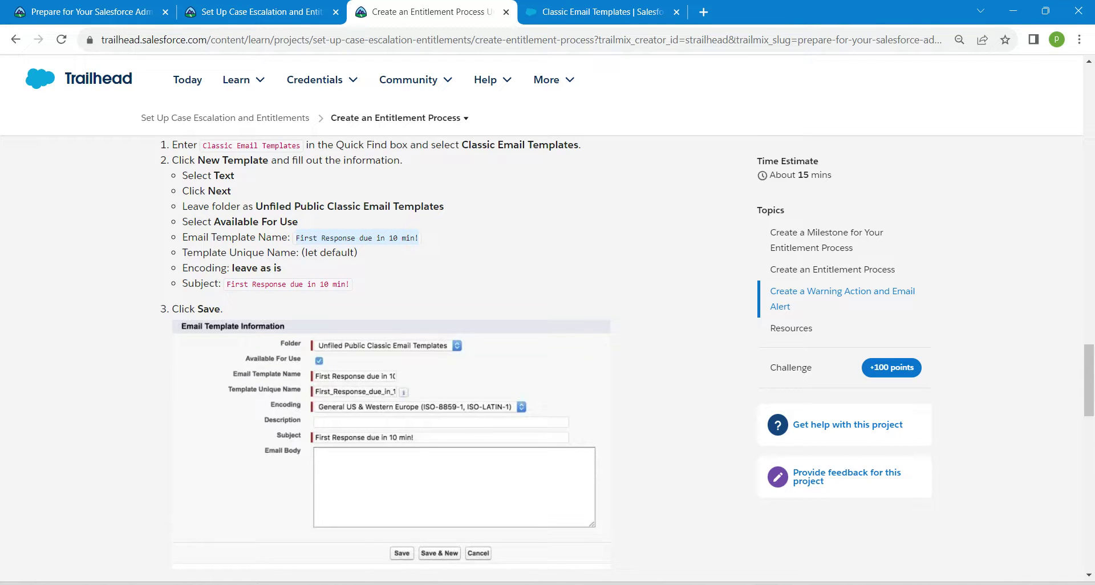
left_click(597, 12)
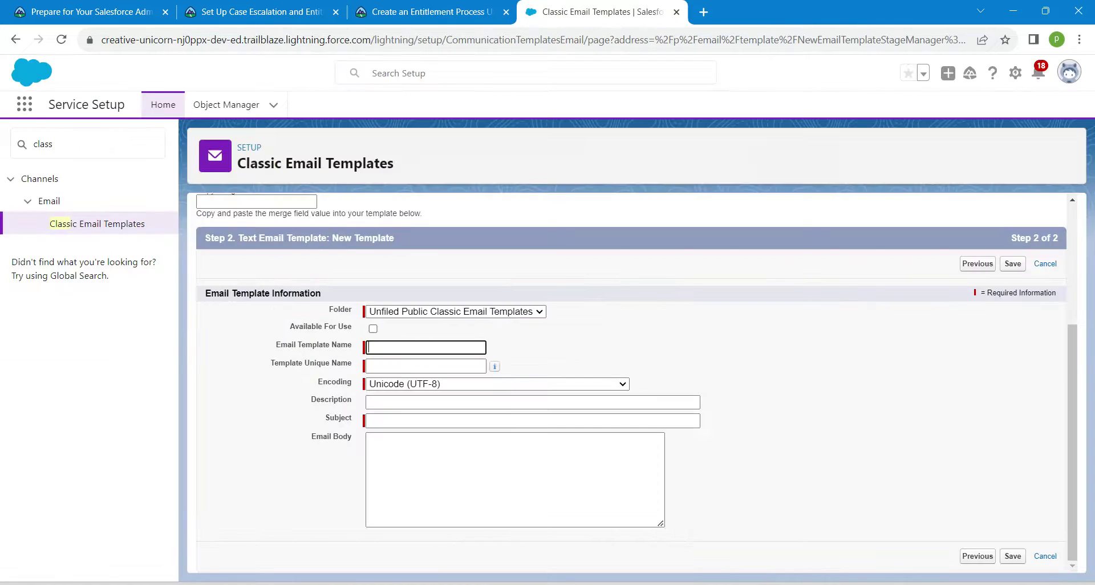
key("ctrl+v")
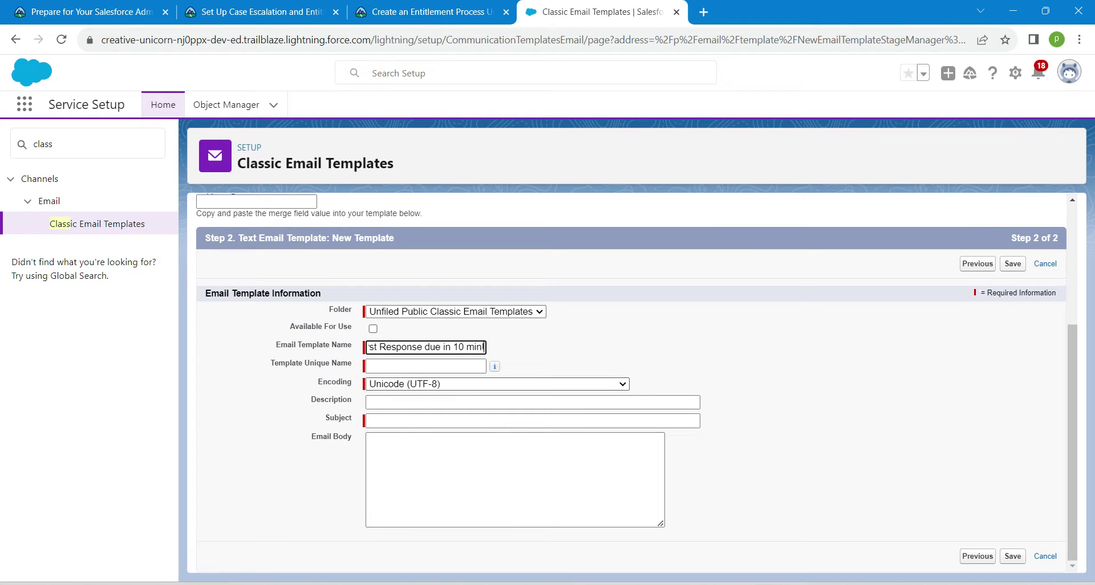
left_click(440, 365)
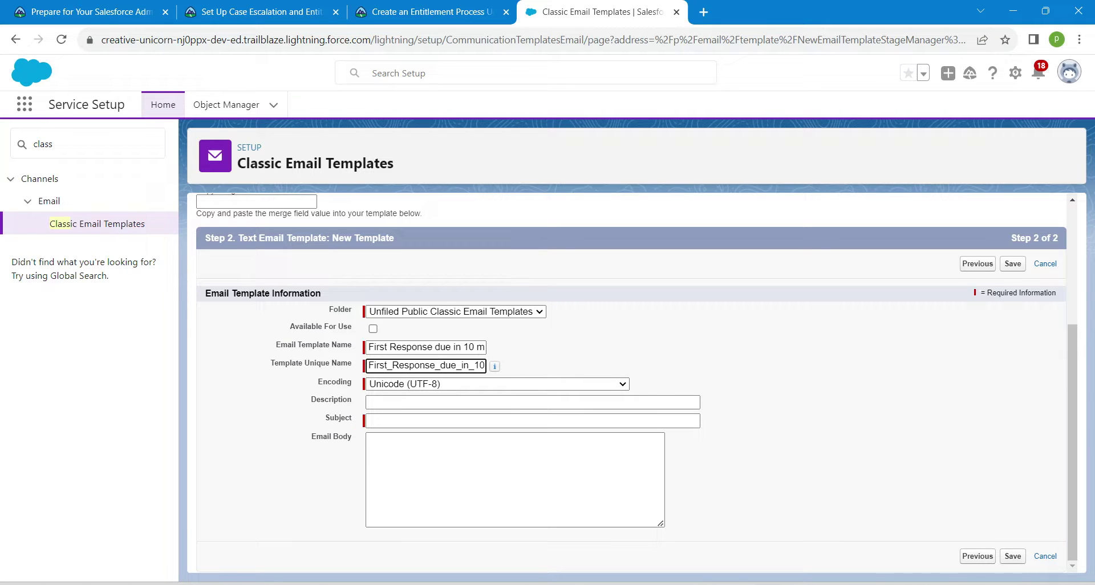
Step: Set the email template's subject to "First Response due in 10 min!", copied from the Trailhead instructions
left_click_drag(318, 383, 344, 382)
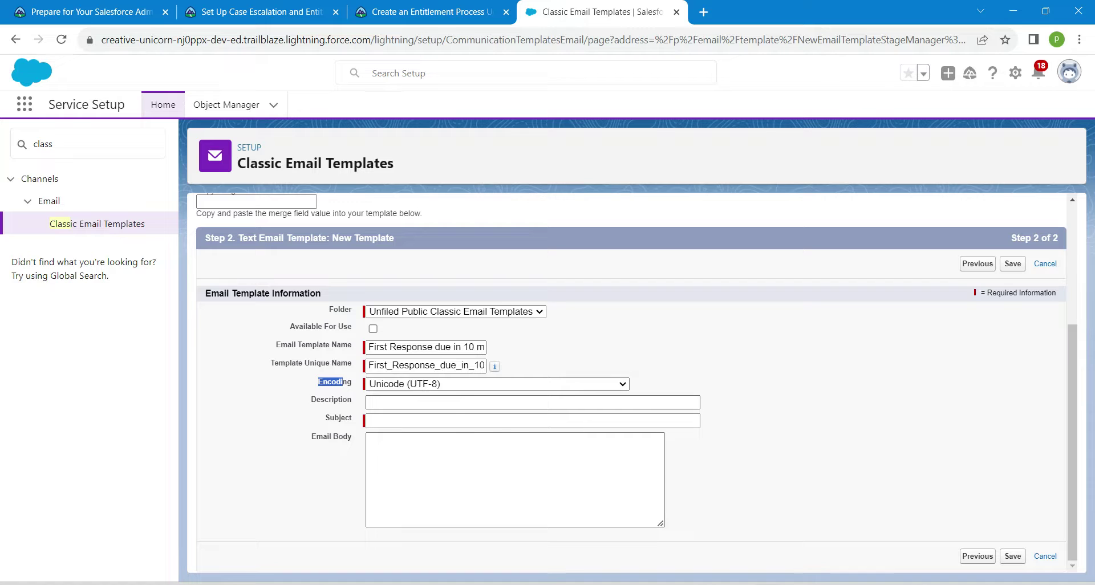
left_click(434, 403)
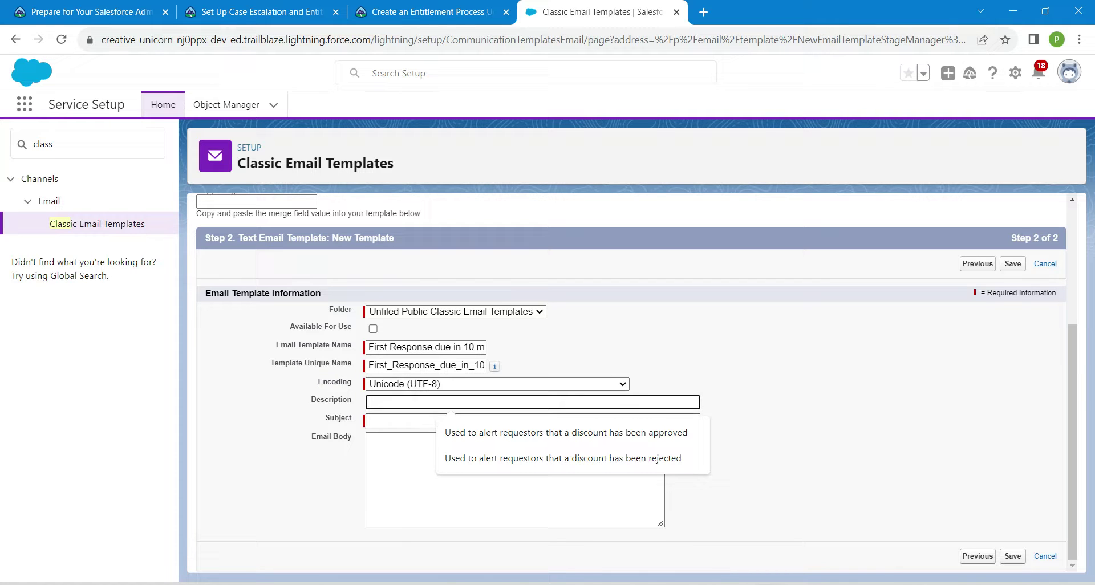
left_click(402, 421)
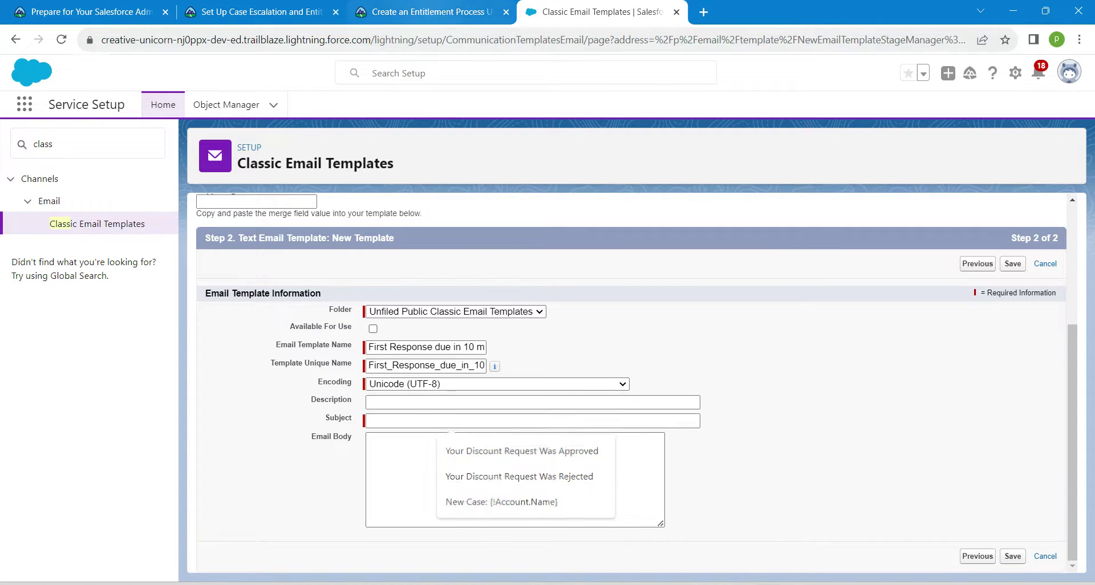
left_click(428, 11)
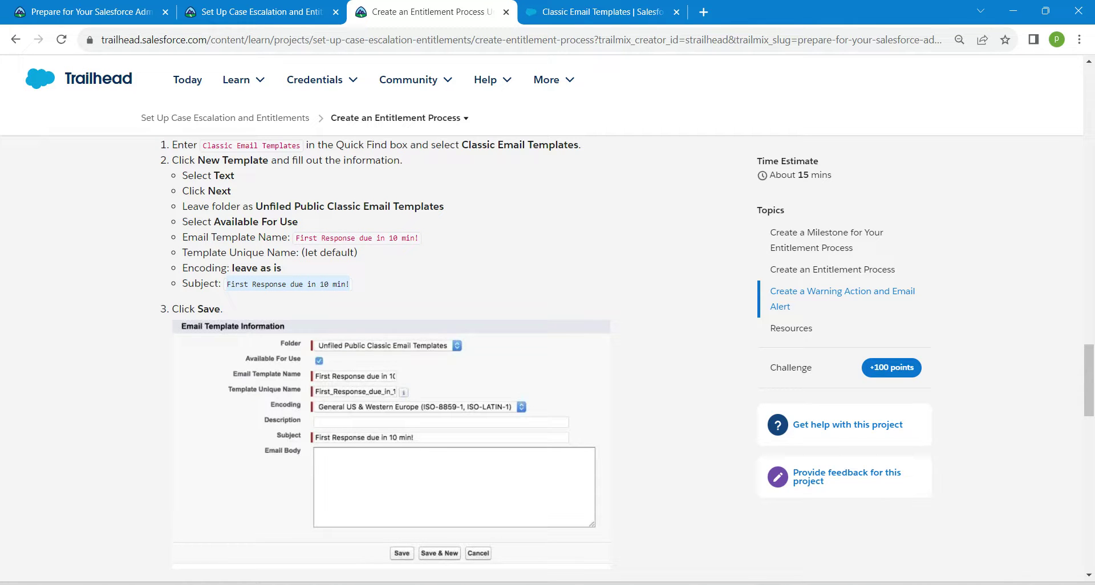
left_click(596, 12)
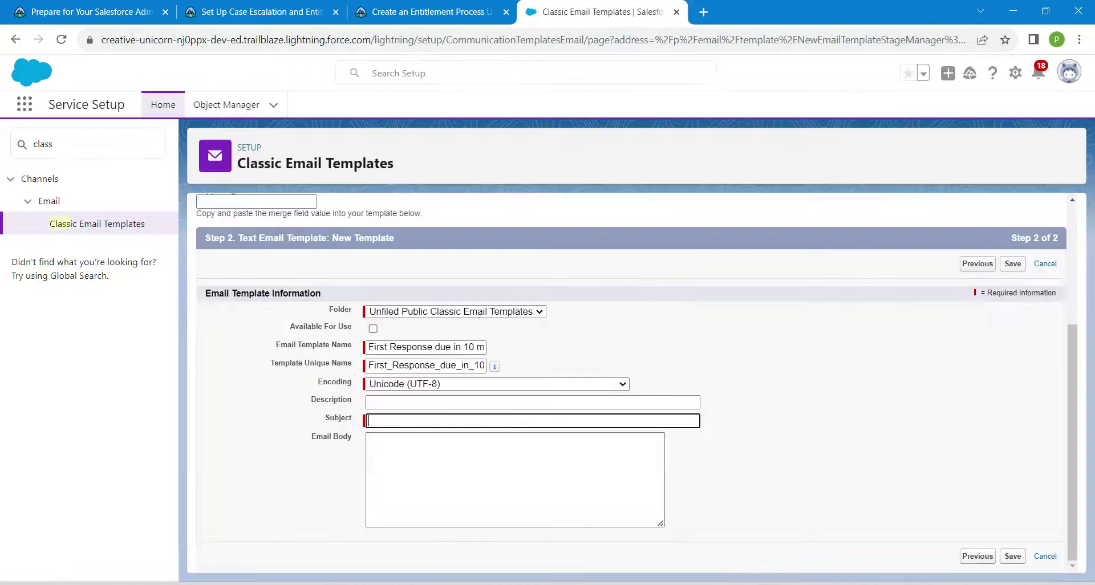
key("ctrl+v")
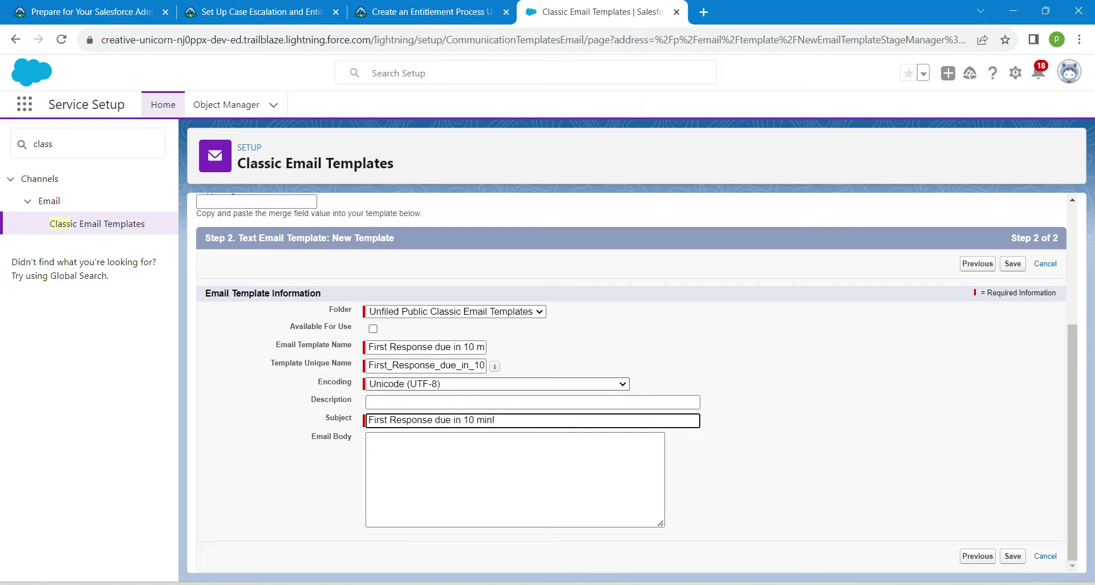
Step: Mark the email template as Available For Use and save it
left_click(432, 11)
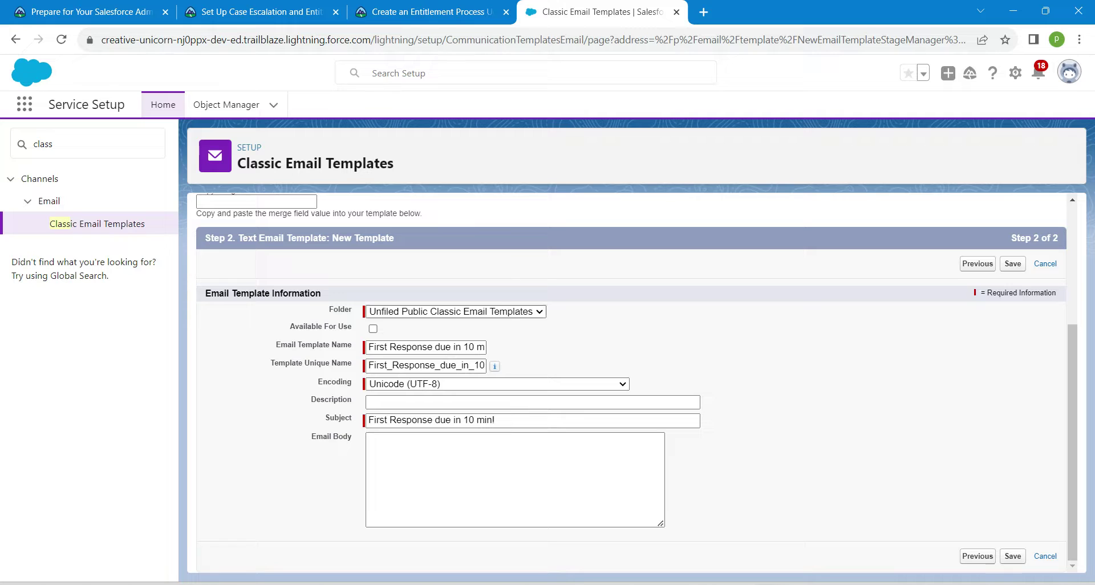
left_click(373, 328)
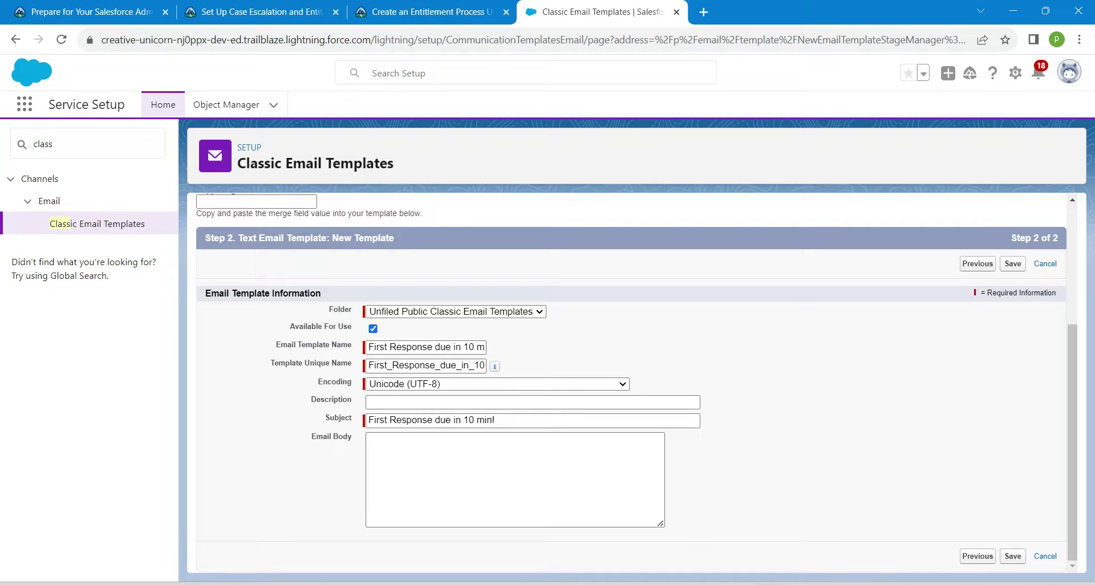
left_click(1014, 556)
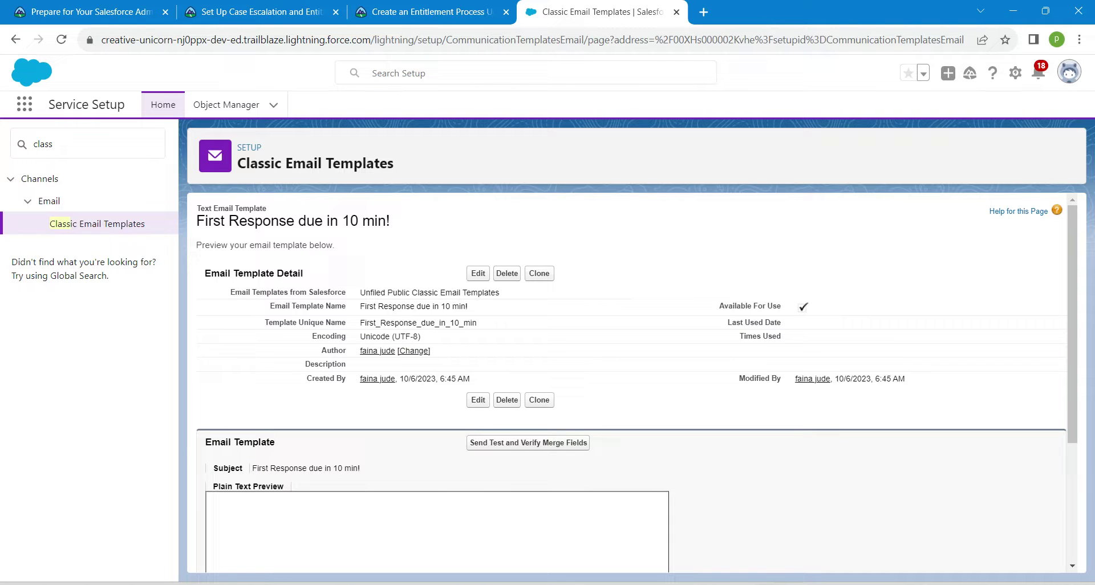
Step: Search Setup for "entitl" and open the First Response milestone of the Platinum Support entitlement process
double_click(43, 144)
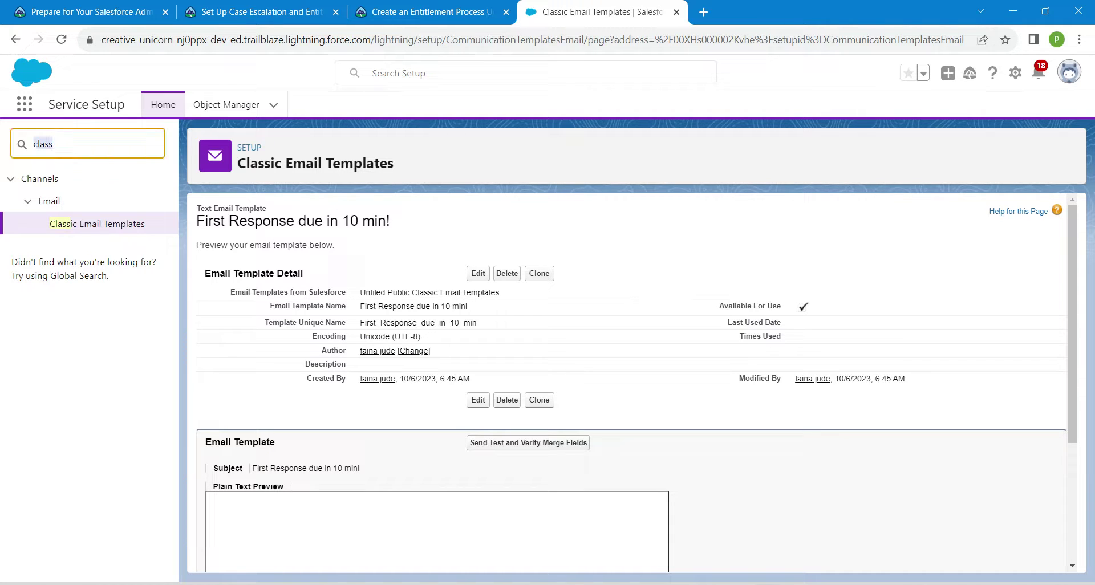
key("BackSpace")
type("enti")
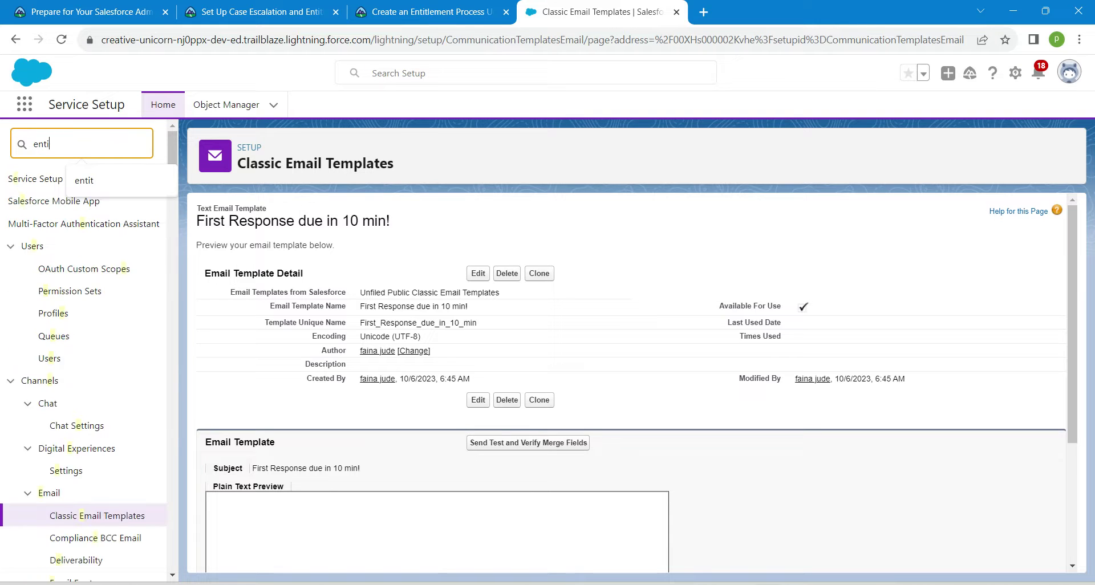
type("tl")
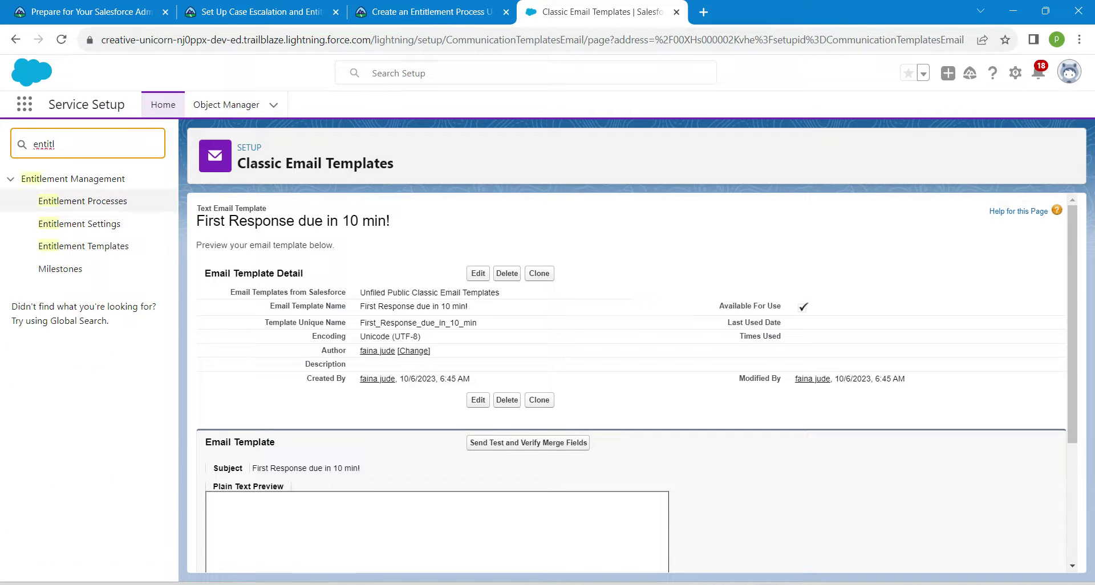
left_click(83, 201)
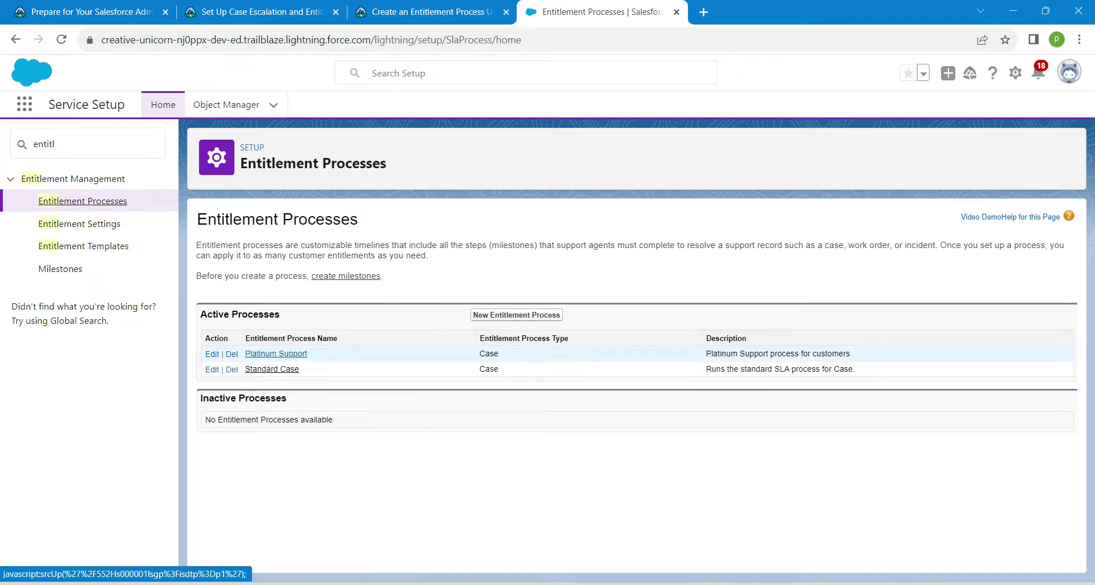
left_click(276, 354)
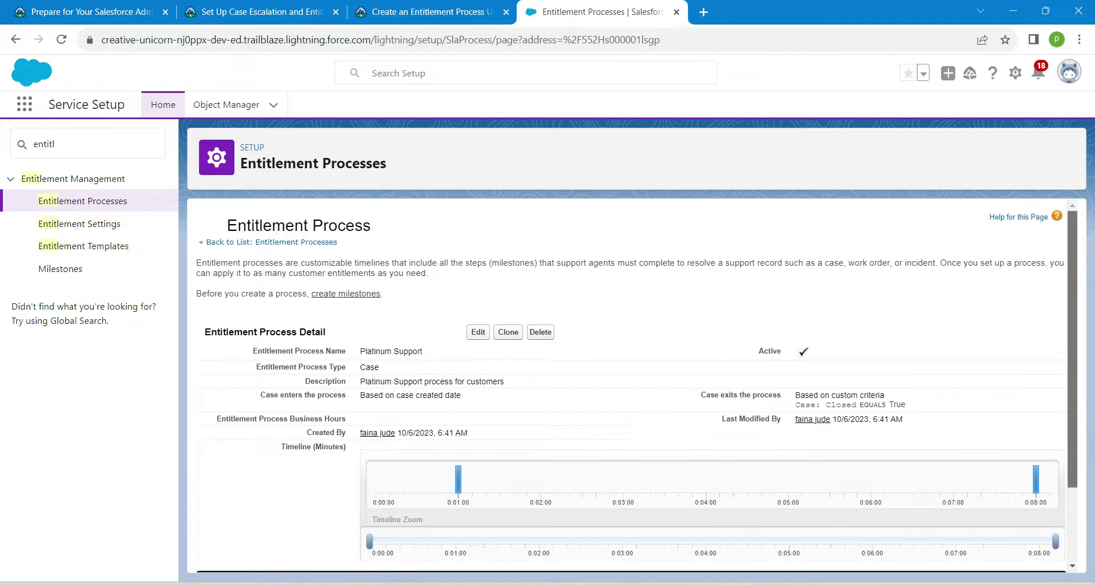
scroll(628, 371, "down", 2)
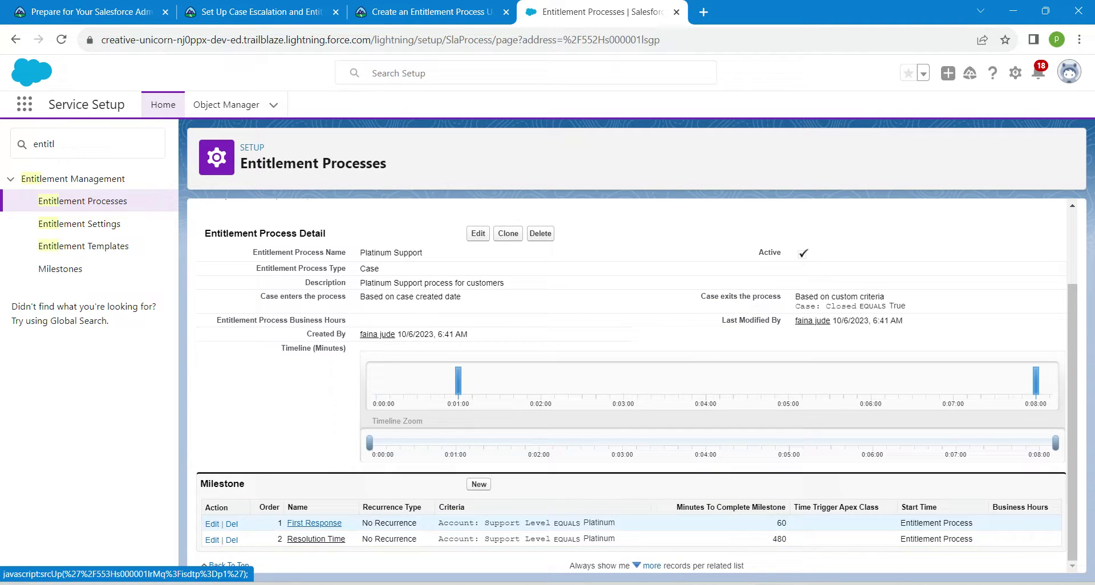
left_click(315, 523)
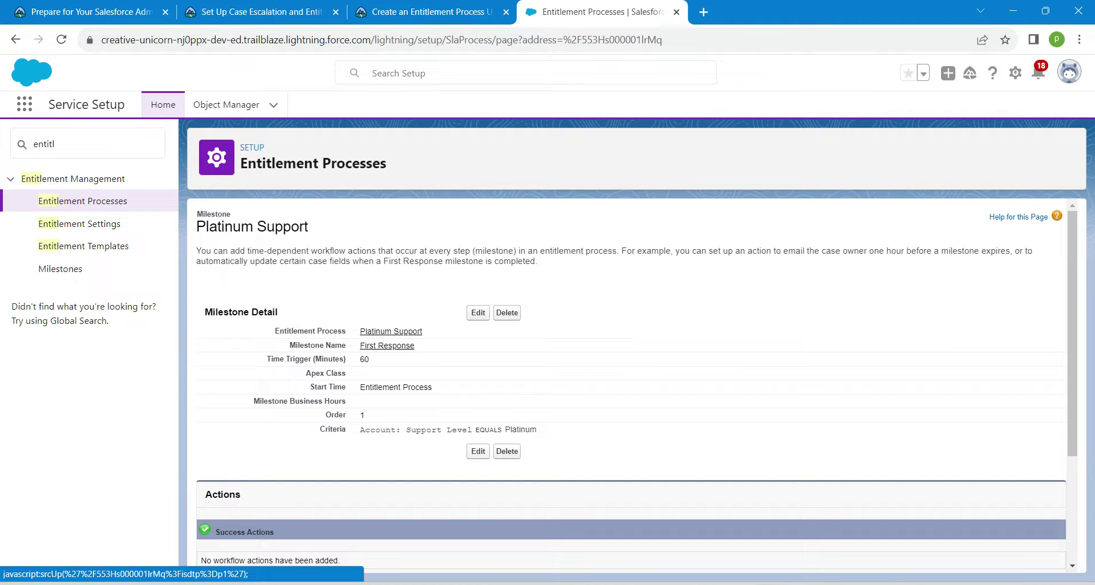
Step: Add a warning action time trigger of 10 Minutes before First Response to the milestone
scroll(637, 383, "down", 3)
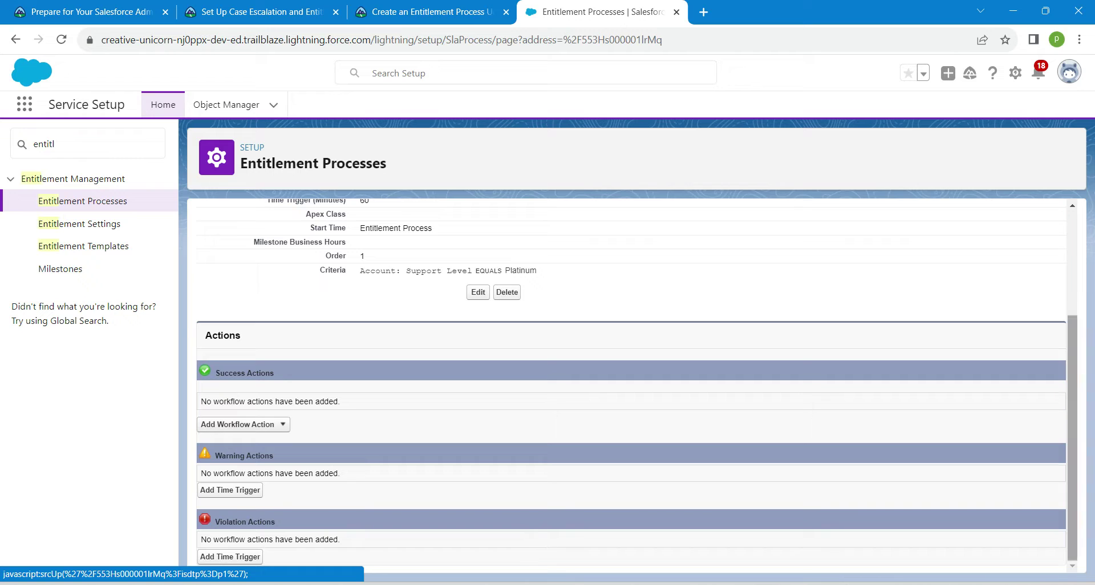
left_click_drag(274, 455, 199, 456)
left_click(230, 490)
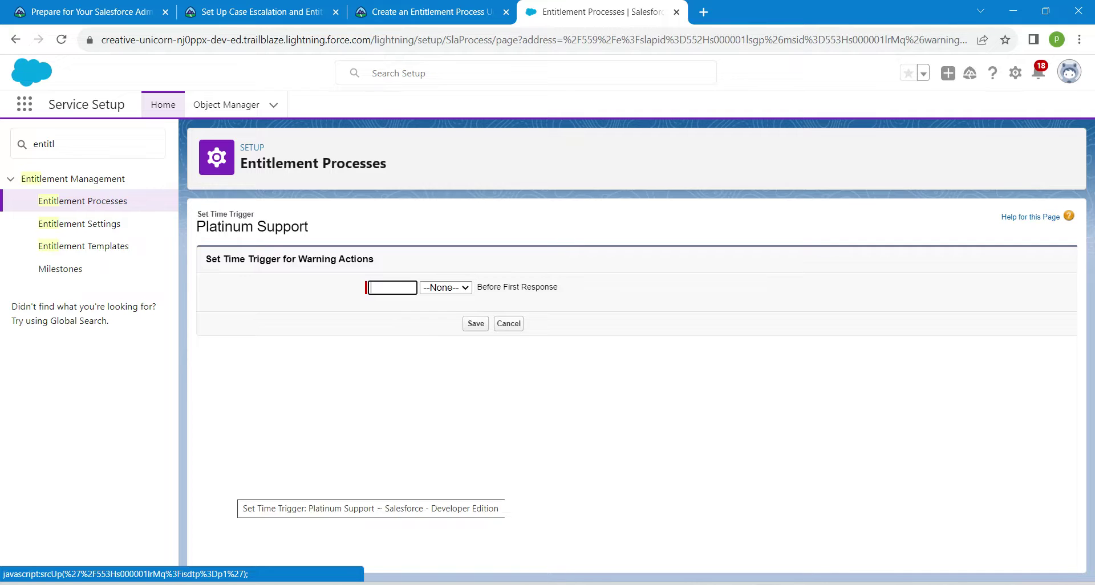
type("10")
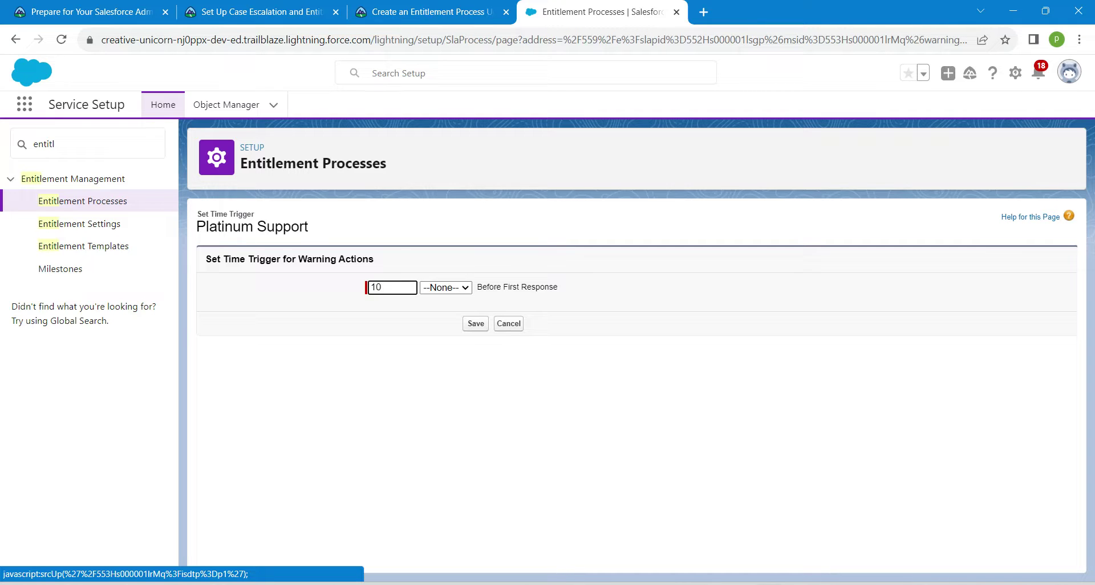
left_click(446, 288)
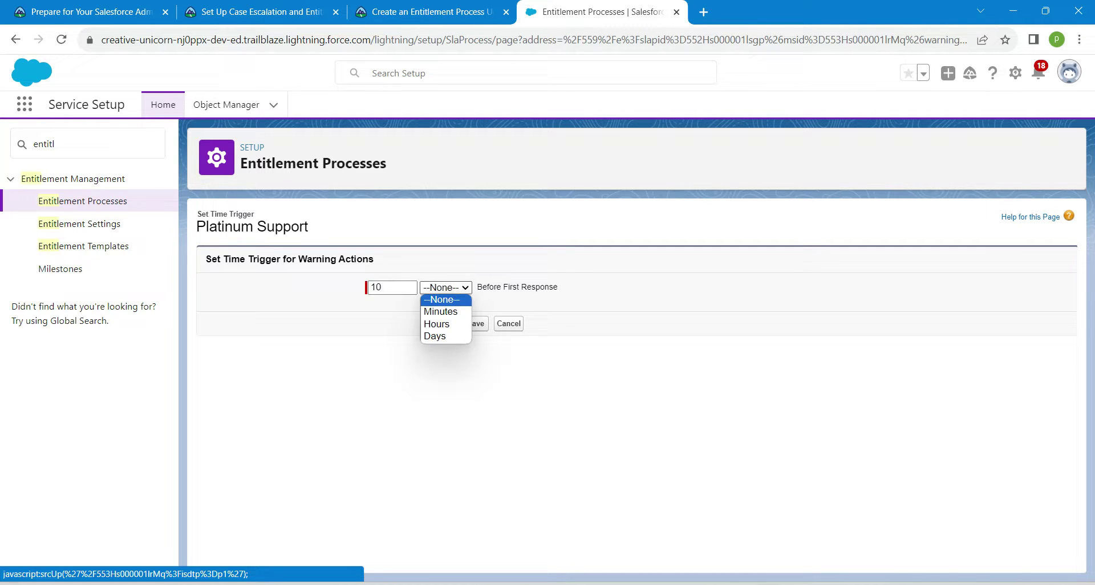
key("Return")
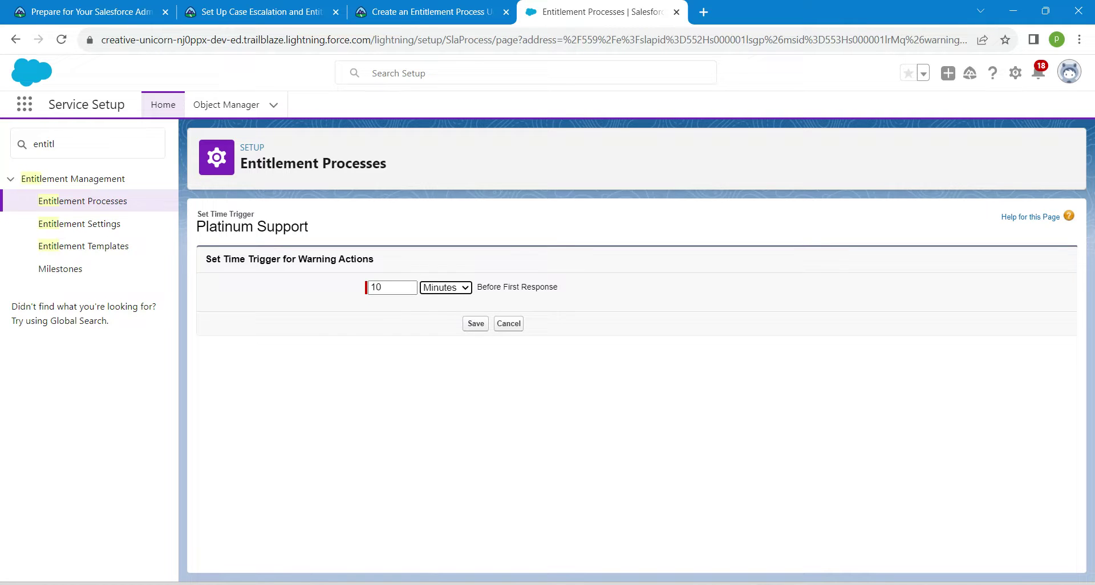
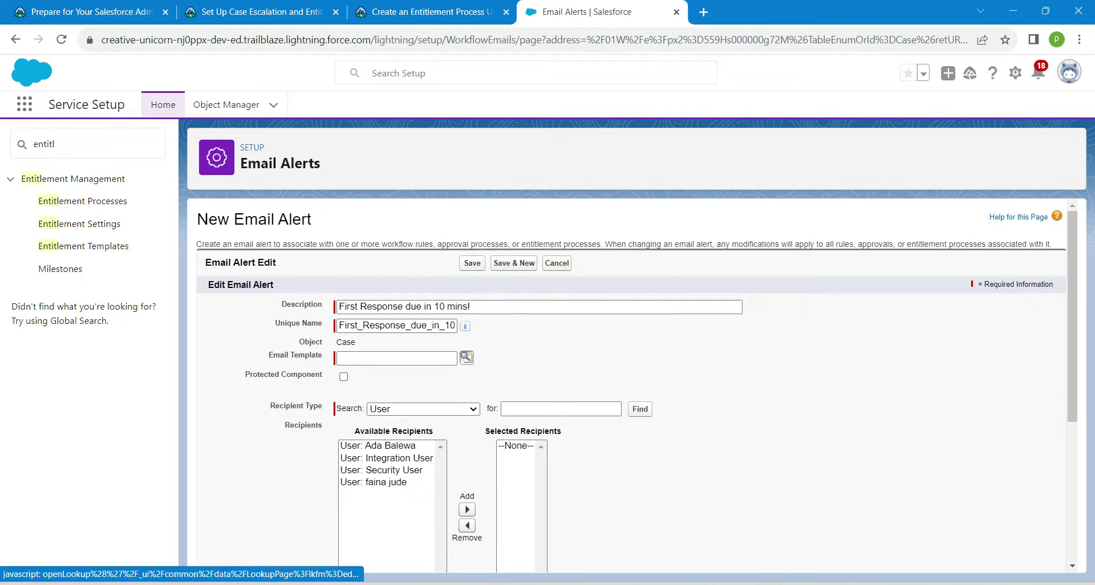
Step: Assign the "First Response due in 10 min!" template to the email alert and add Case Owner from the Owner recipient type
left_click(467, 357)
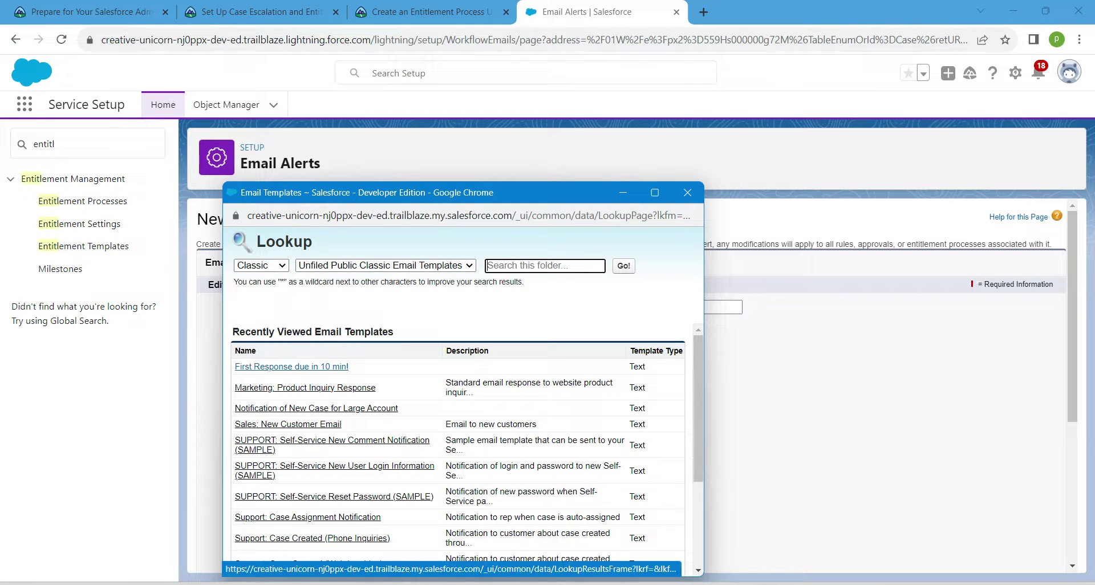
left_click(292, 366)
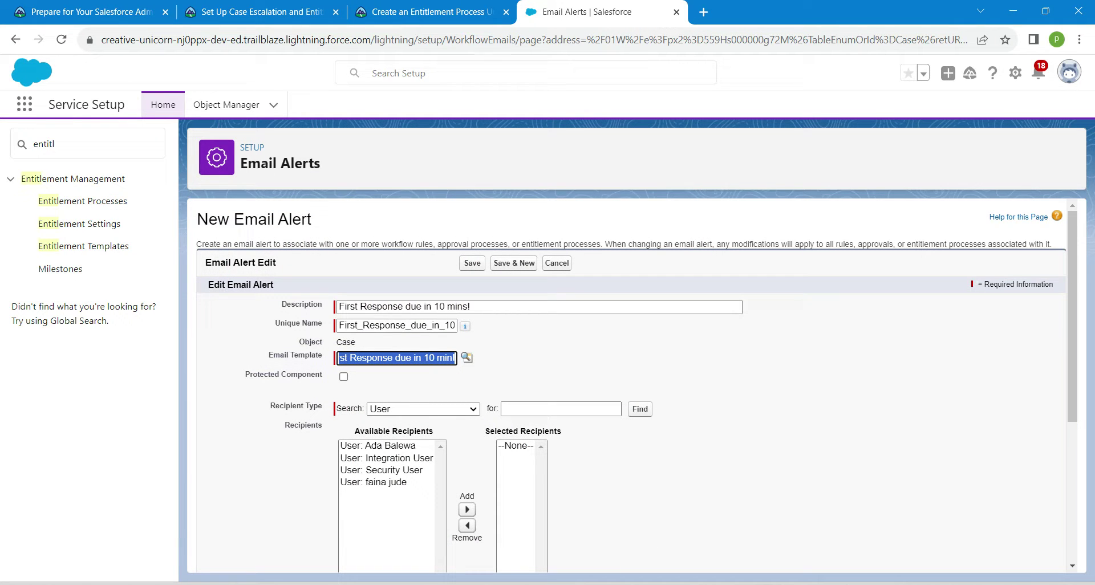
left_click(423, 409)
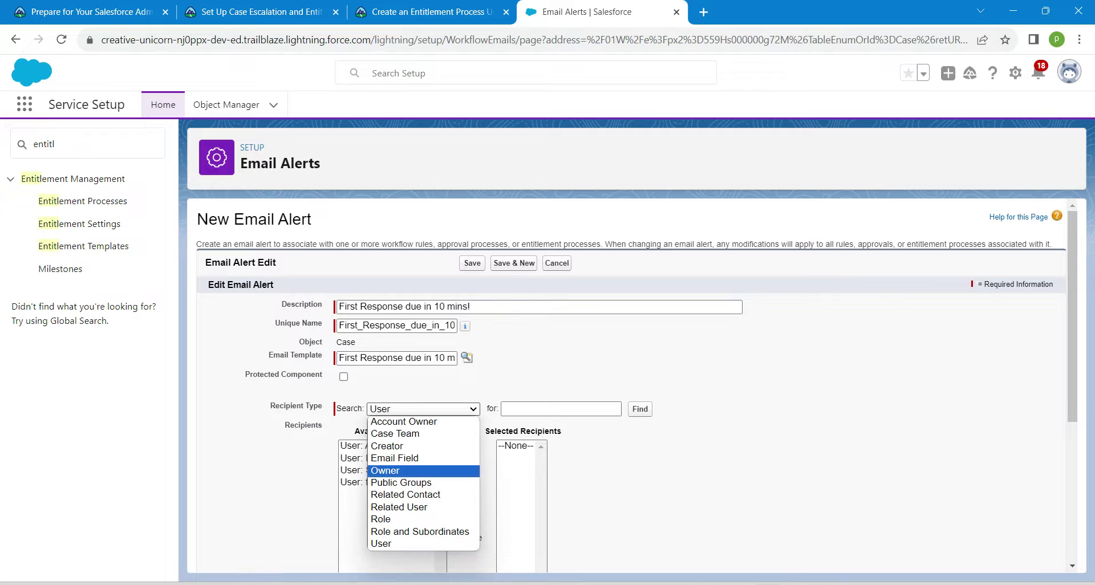
key("Return")
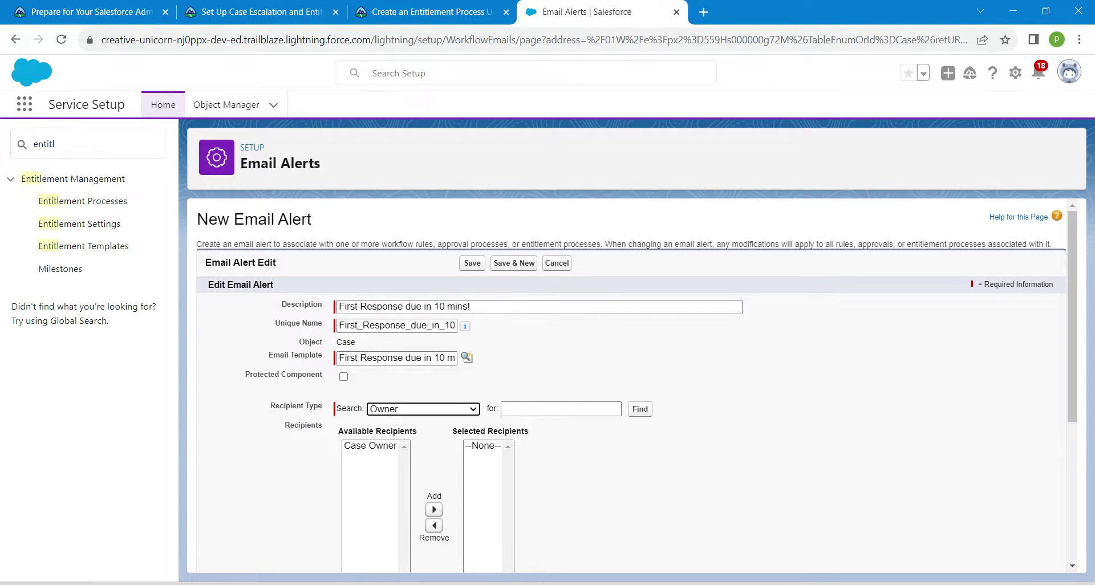
scroll(371, 445, "down", 1)
left_click(370, 407)
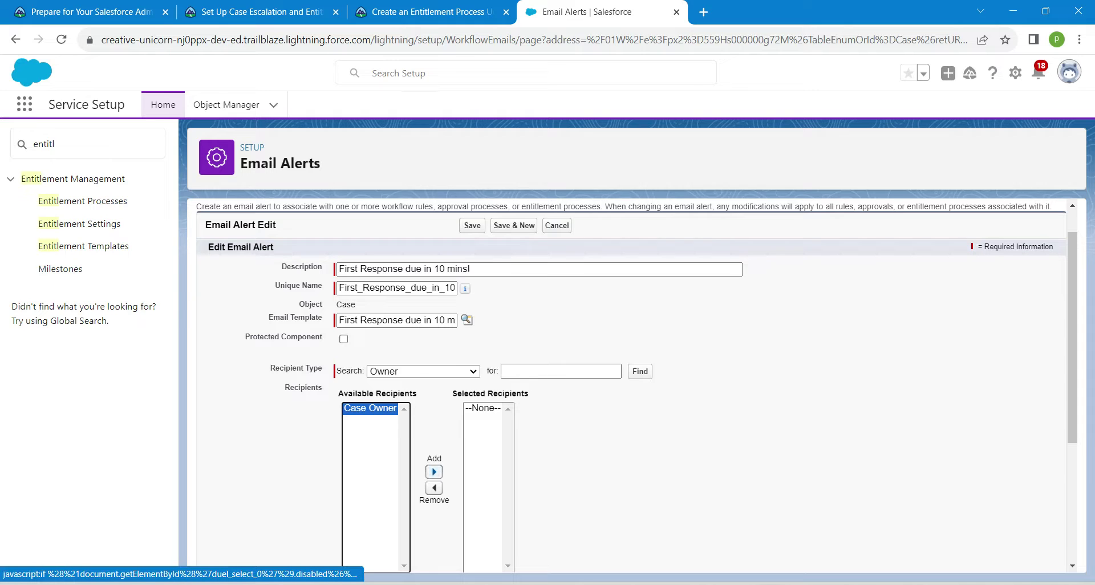
left_click(434, 473)
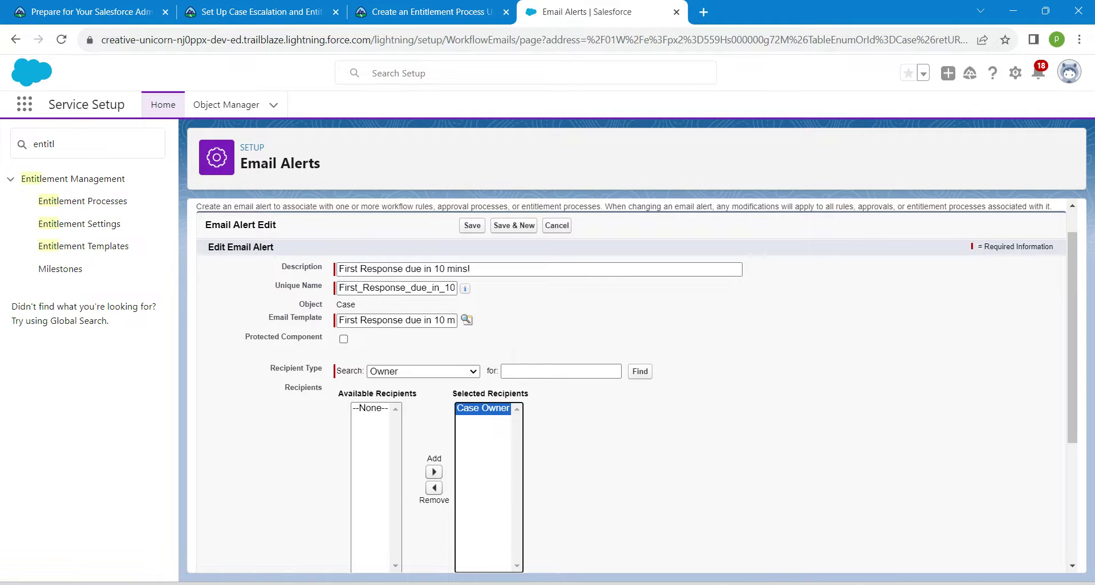
left_click_drag(1073, 365, 1073, 482)
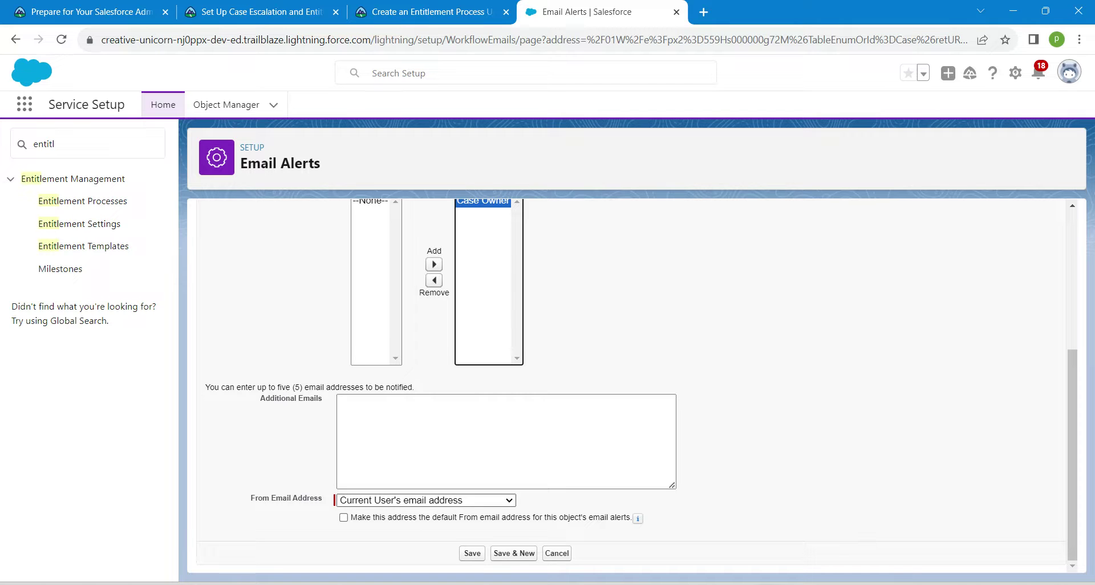
left_click(426, 501)
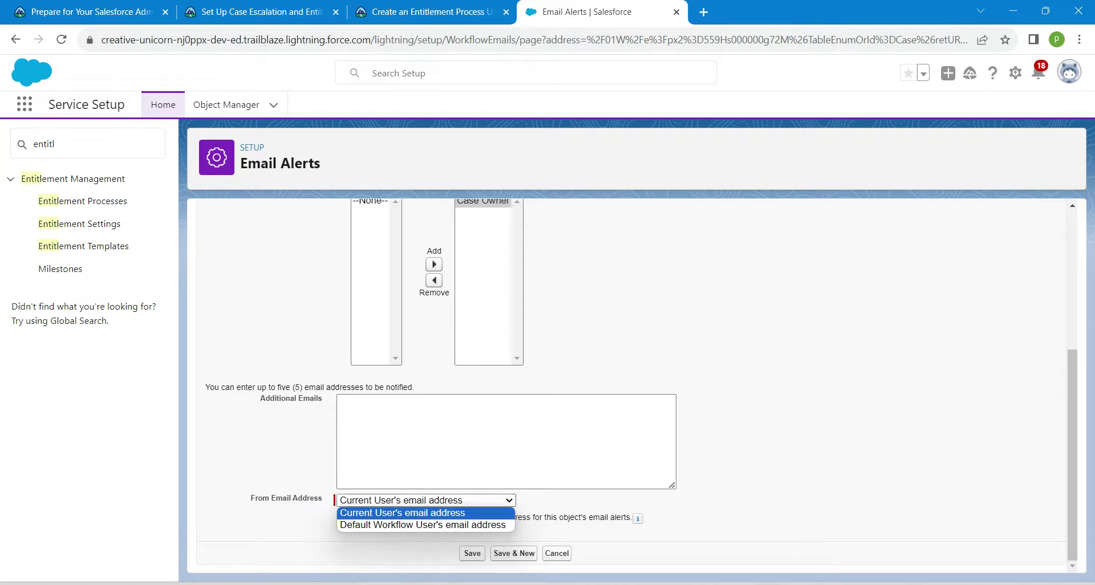
left_click(403, 513)
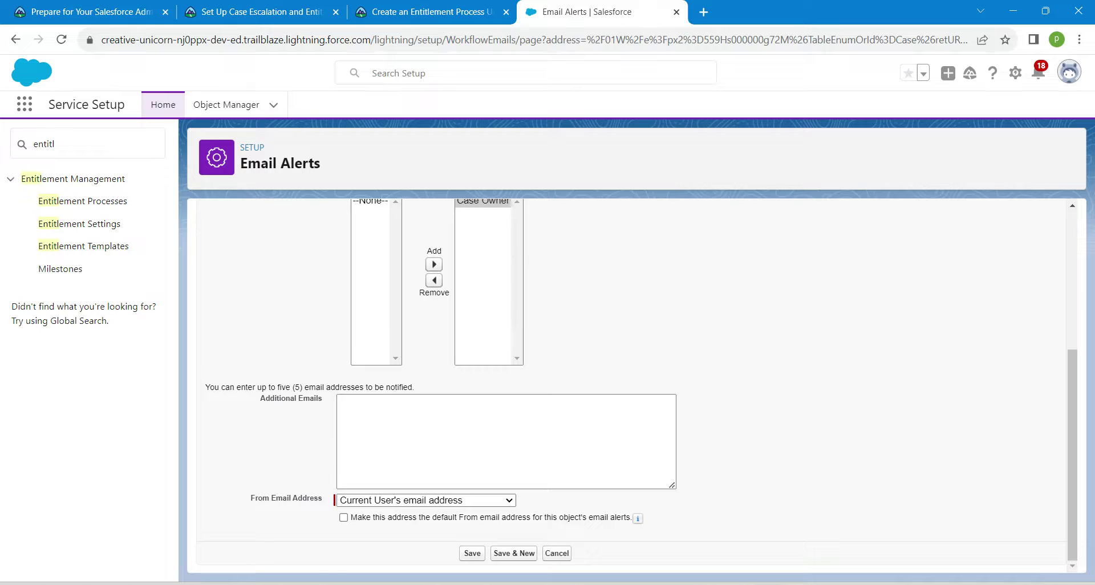
Step: Add the role Customer Support, International to the alert's selected recipients and save the email alert
scroll(639, 385, "up", 1)
left_click(423, 237)
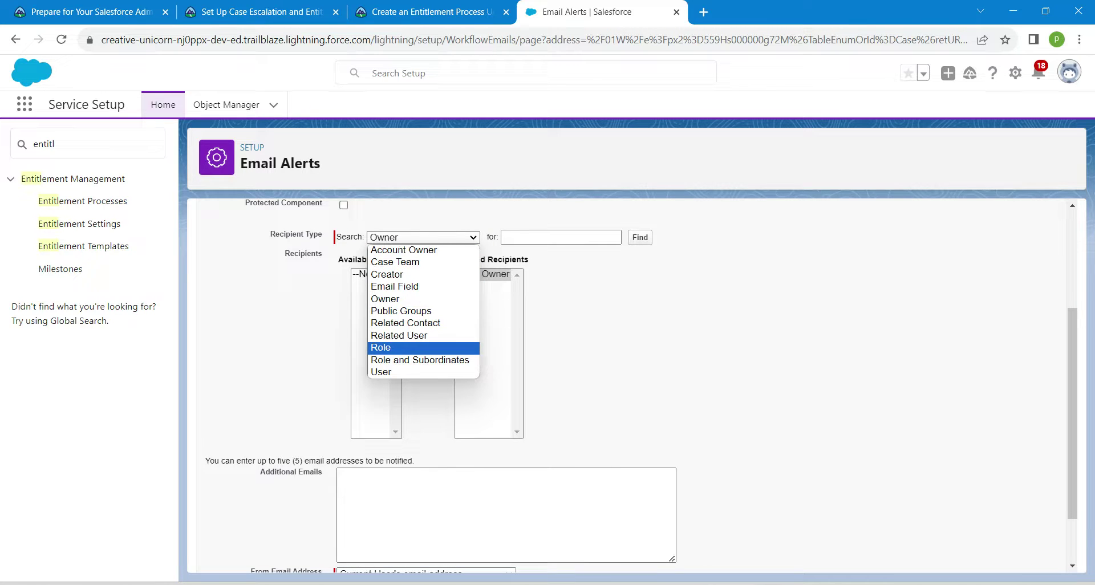
left_click(423, 348)
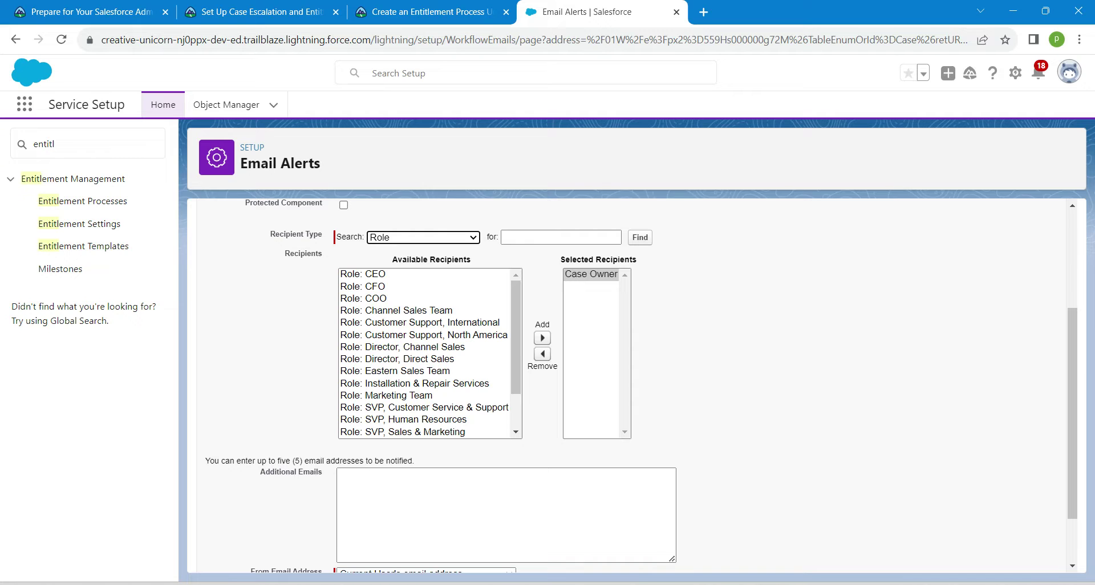
left_click_drag(515, 337, 516, 349)
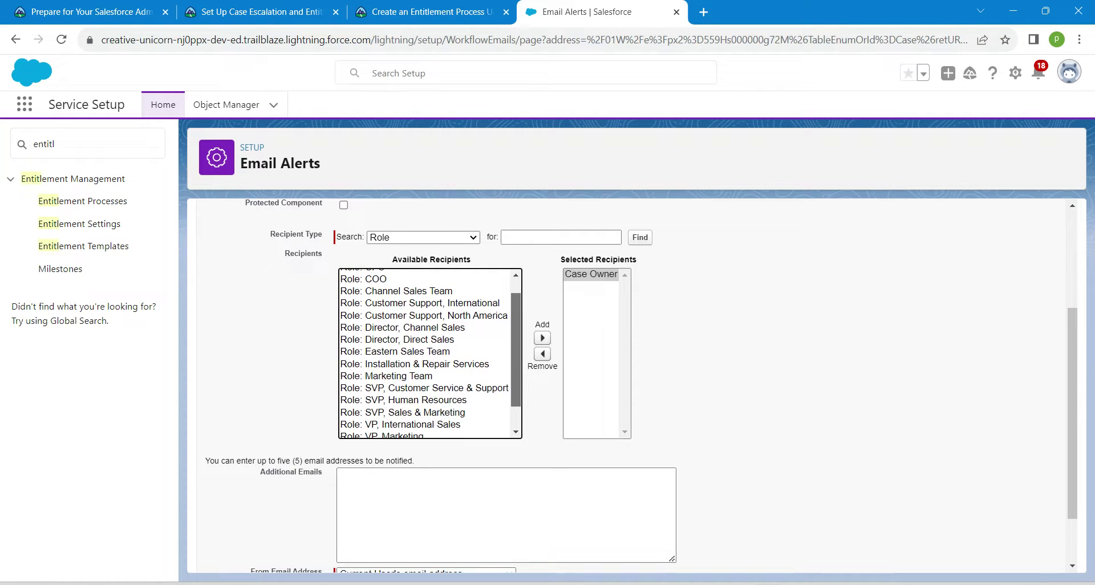
scroll(430, 354, "up", 1)
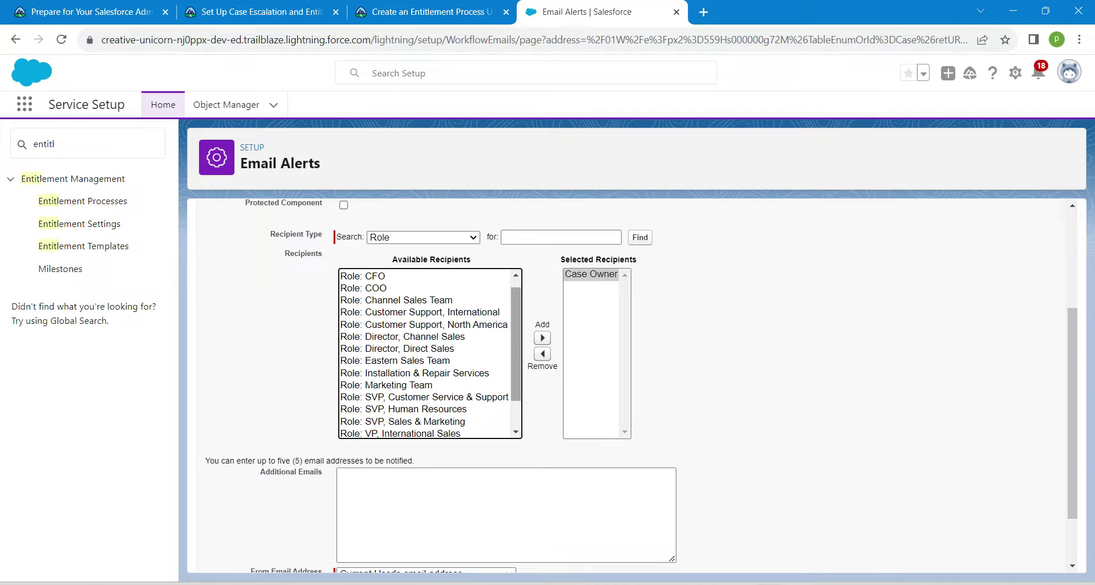
left_click(433, 312)
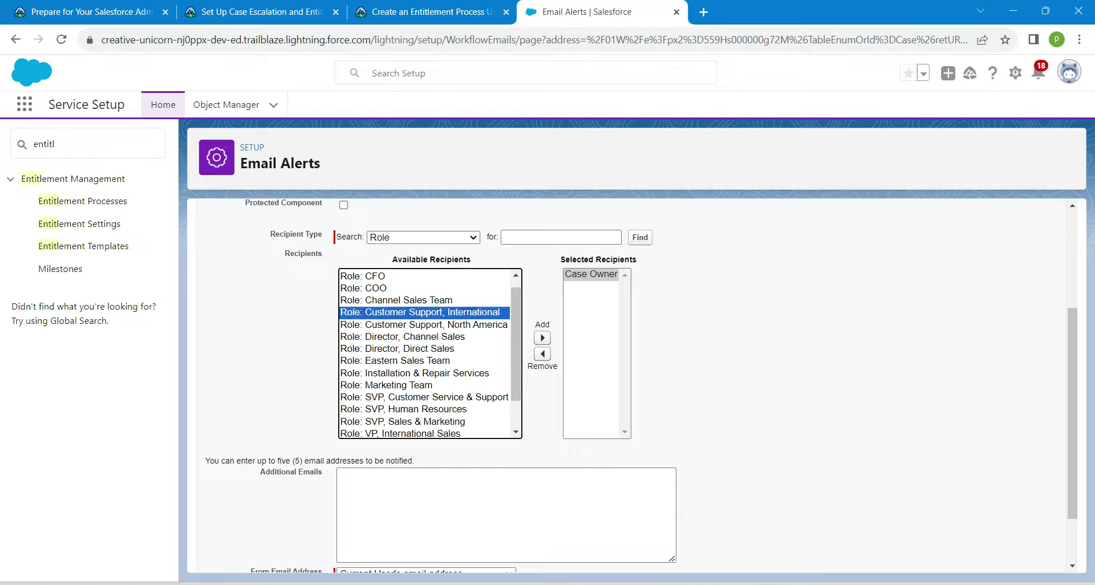
left_click(542, 337)
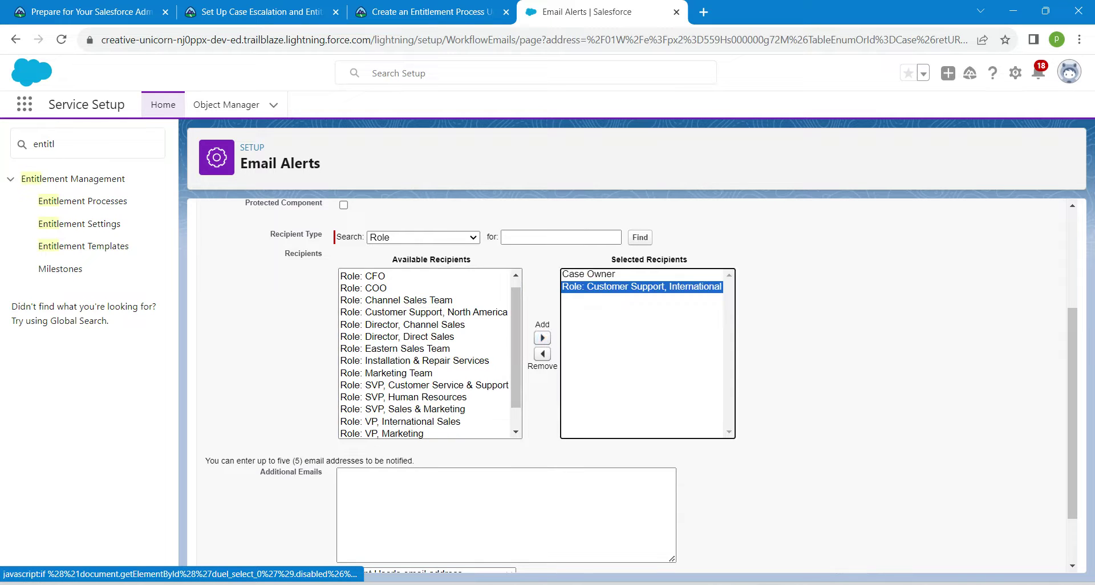
left_click(819, 361)
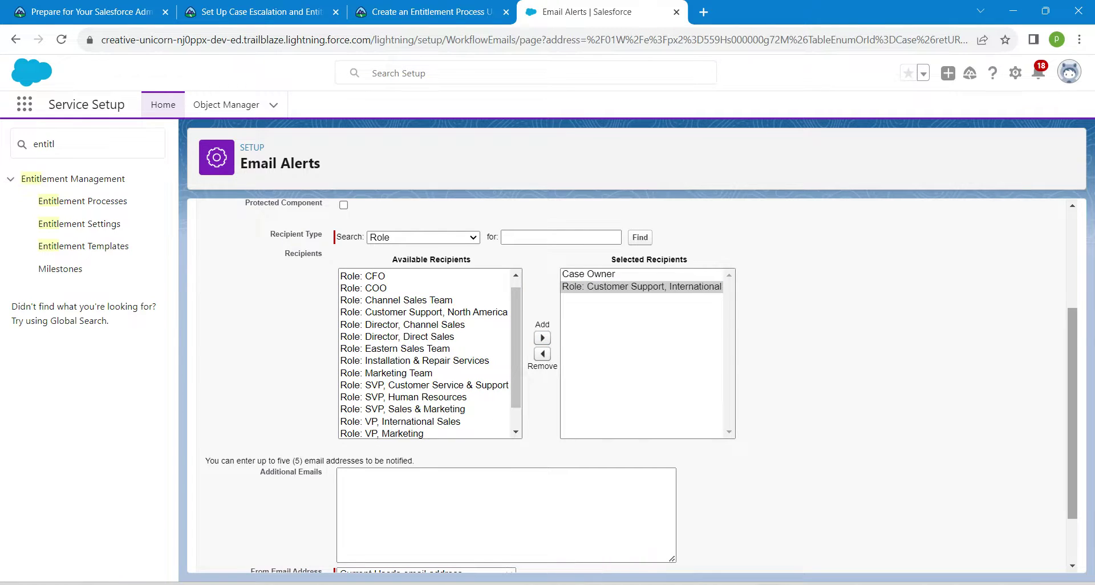
scroll(642, 385, "down", 2)
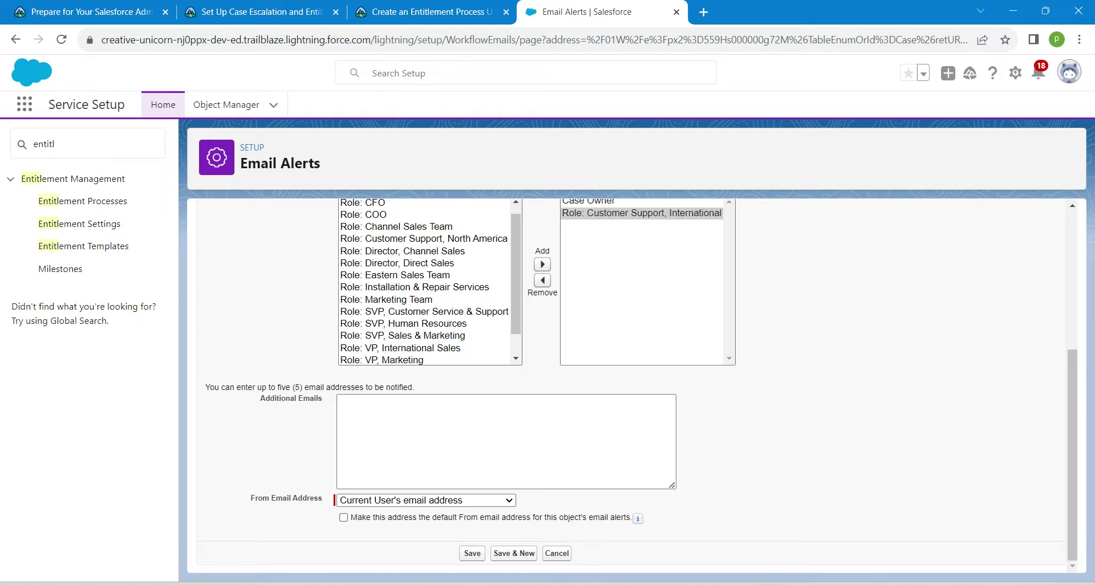
left_click(472, 553)
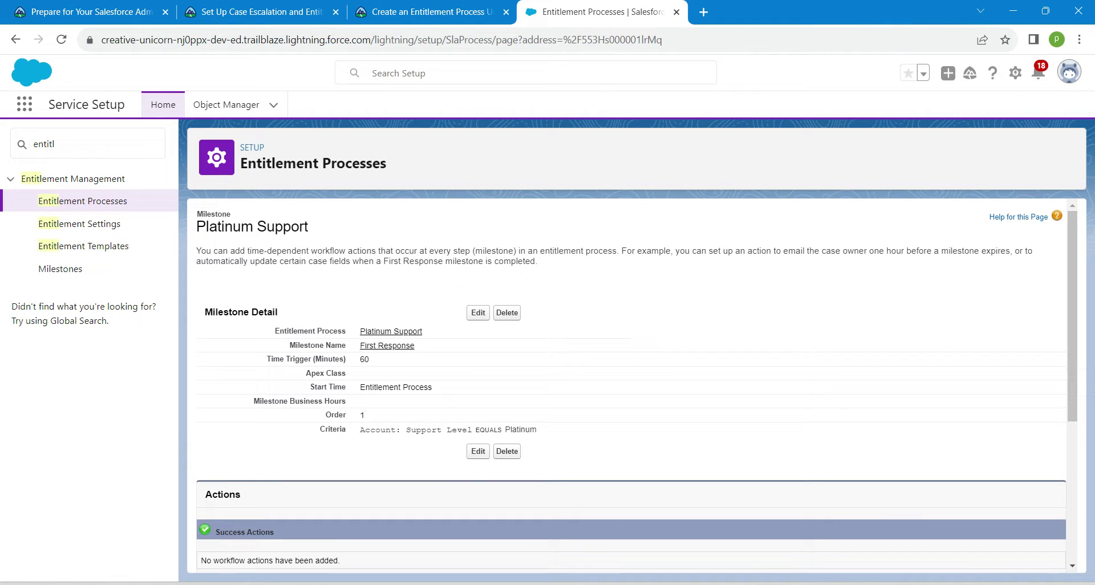
Step: Verify the Create an Entitlement Process step in Trailhead and reload the Set Up Case Escalation and Entitlements project page
left_click(425, 12)
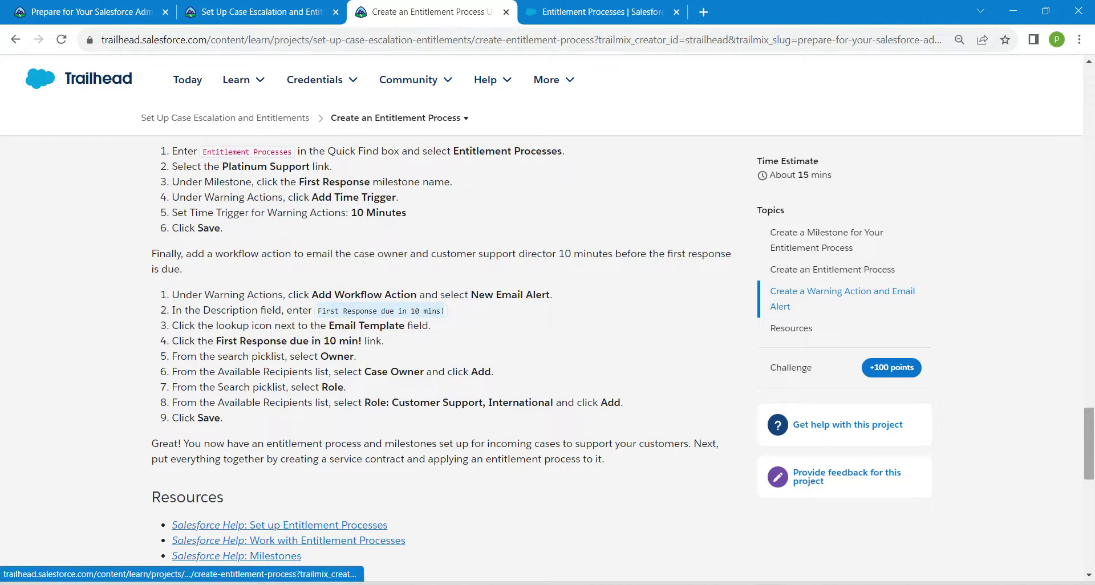
scroll(548, 342, "down", 10)
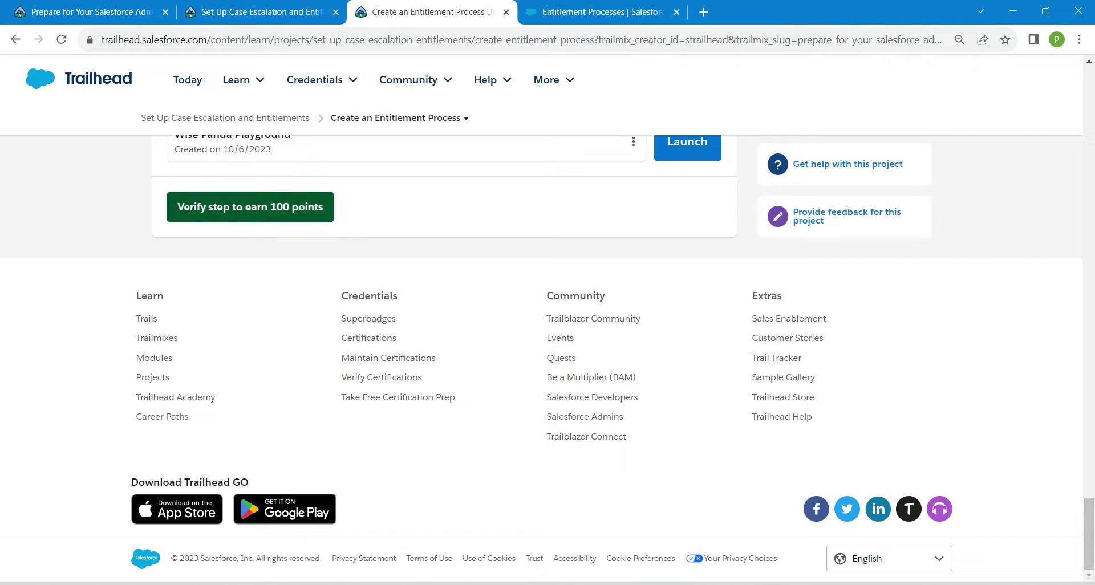
left_click(250, 206)
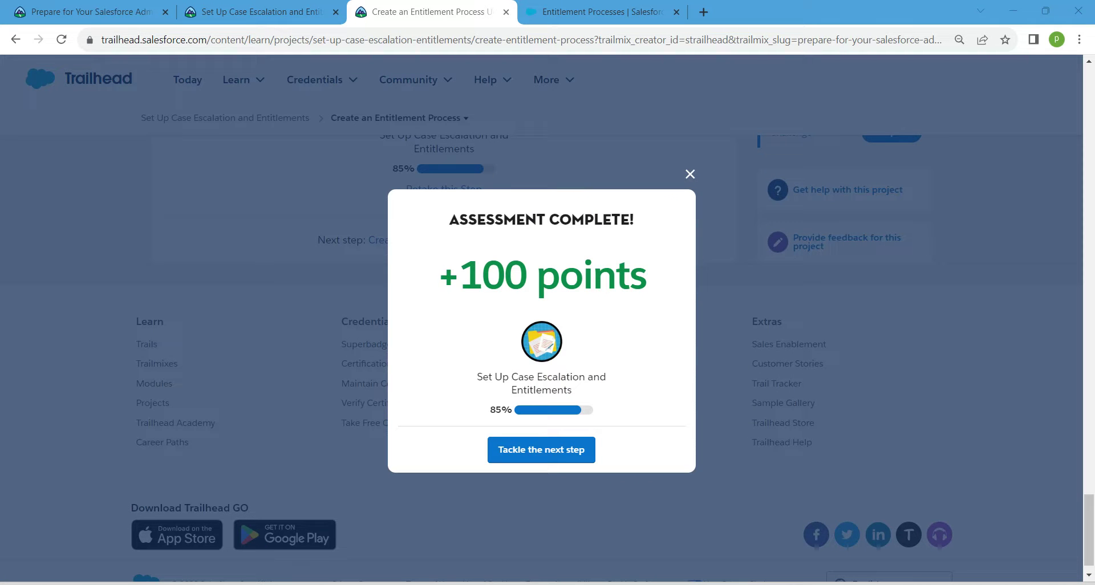
left_click(234, 12)
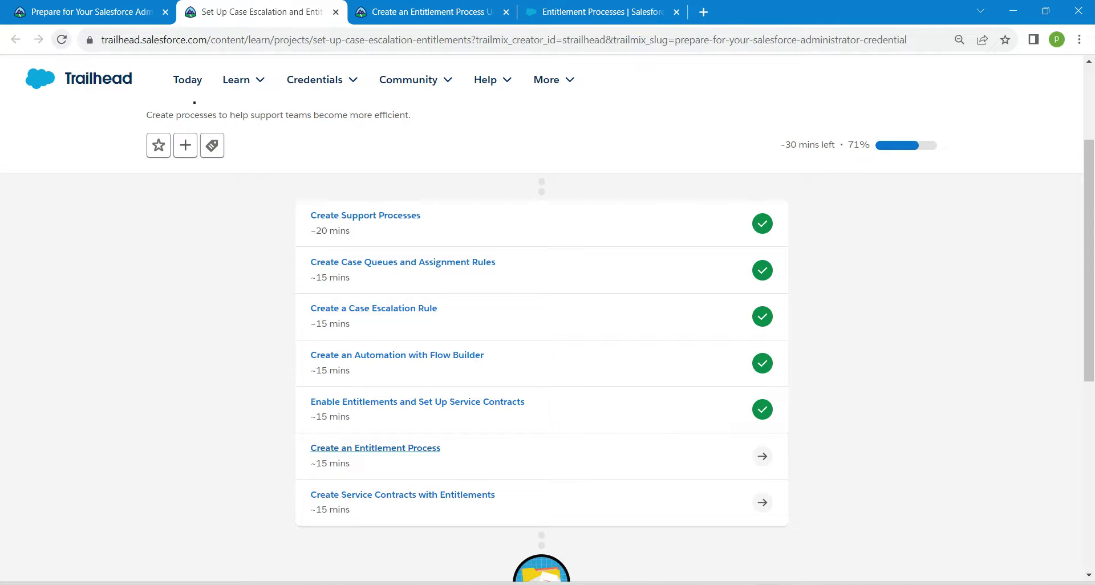
left_click(61, 39)
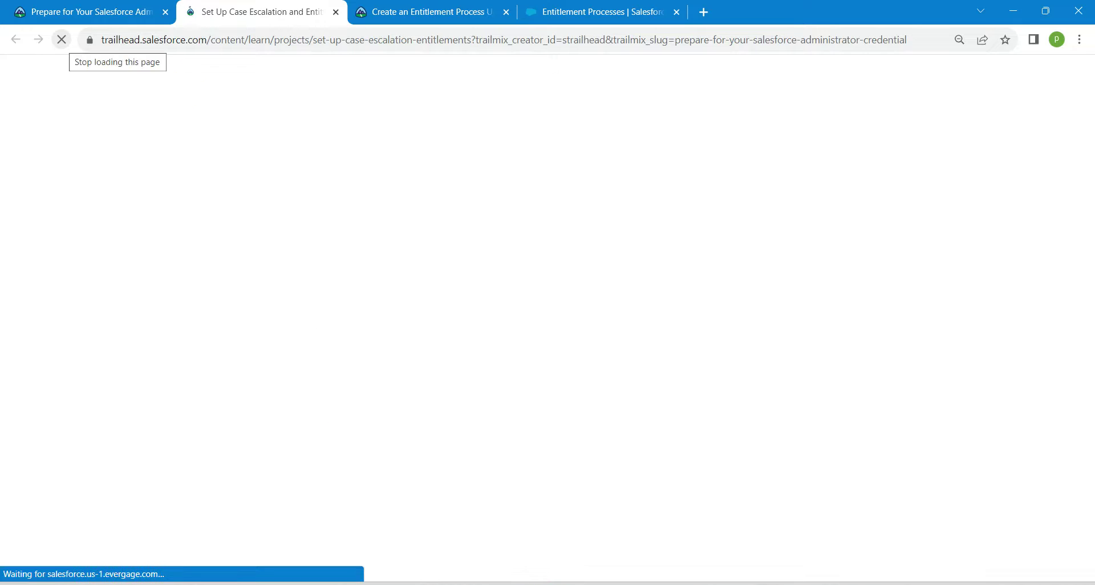